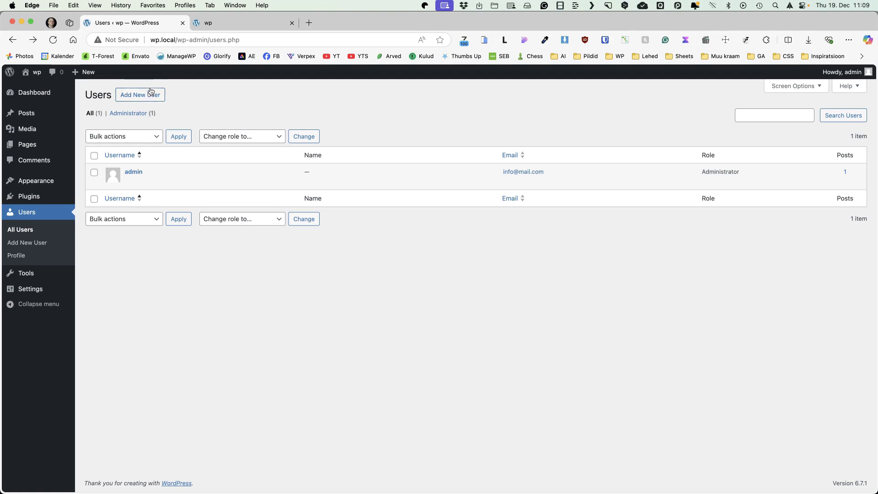
Step: Create a new Administrator user with an e-mail address and no notification e-mail
{"action": "mouse_move", "coordinate": [149, 95]}
{"action": "left_mouse_down"}
{"action": "mouse_move", "coordinate": [180, 111]}
{"action": "mouse_move", "coordinate": [153, 103]}
{"action": "left_mouse_up"}
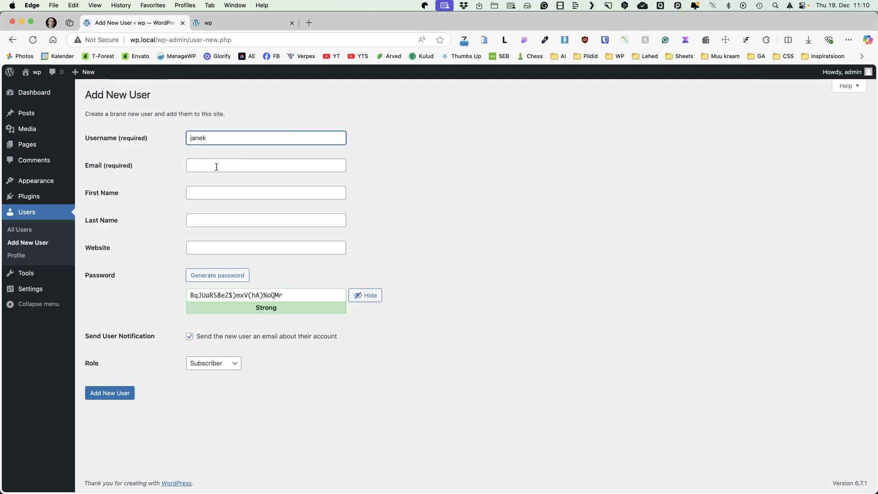
{"action": "left_click", "coordinate": [216, 166]}
{"action": "type", "text": "email@email.com"}
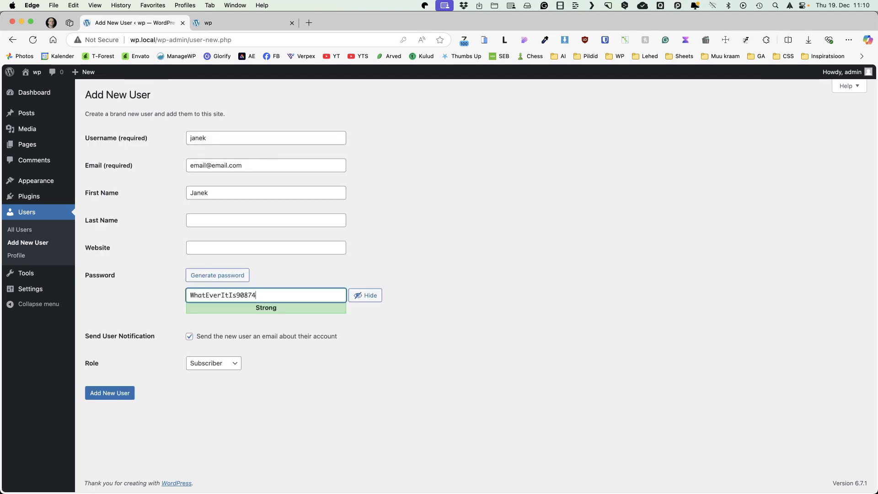
{"action": "left_click", "coordinate": [189, 337]}
{"action": "left_click", "coordinate": [214, 363]}
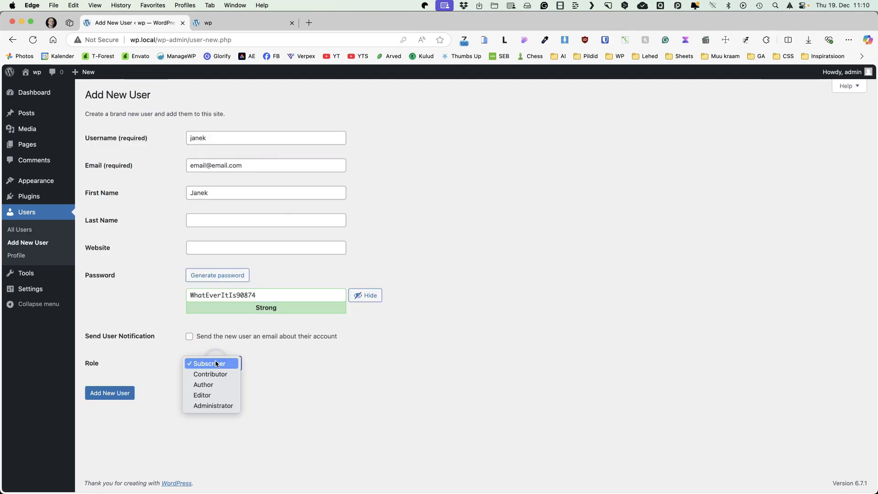
{"action": "left_click", "coordinate": [210, 406]}
{"action": "left_click", "coordinate": [112, 392]}
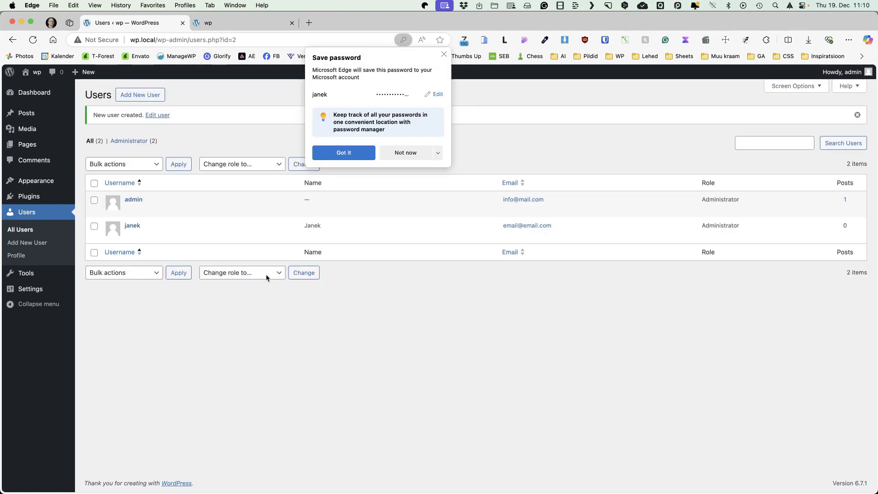
Step: Delete the original admin account, reassigning its content to the new user
{"action": "mouse_move", "coordinate": [844, 72]}
{"action": "left_click", "coordinate": [814, 114]}
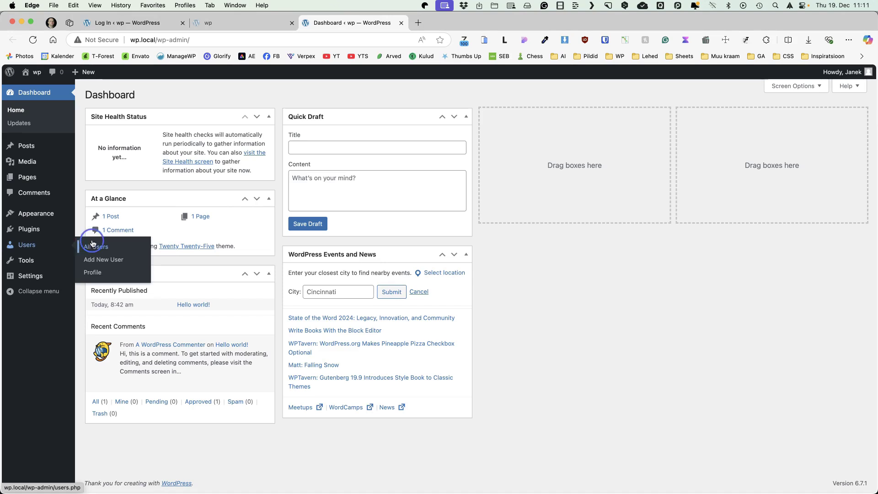
{"action": "left_click", "coordinate": [92, 244]}
{"action": "left_click", "coordinate": [146, 182]}
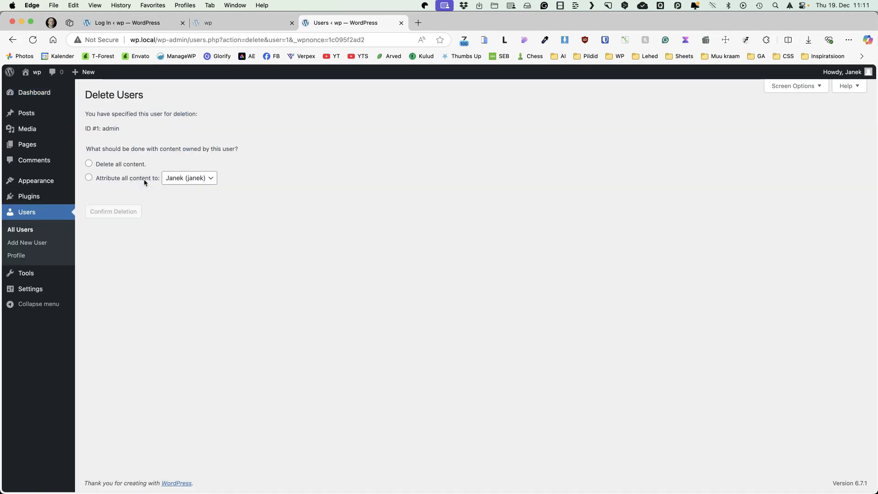
{"action": "left_click", "coordinate": [111, 179]}
{"action": "left_click", "coordinate": [188, 180]}
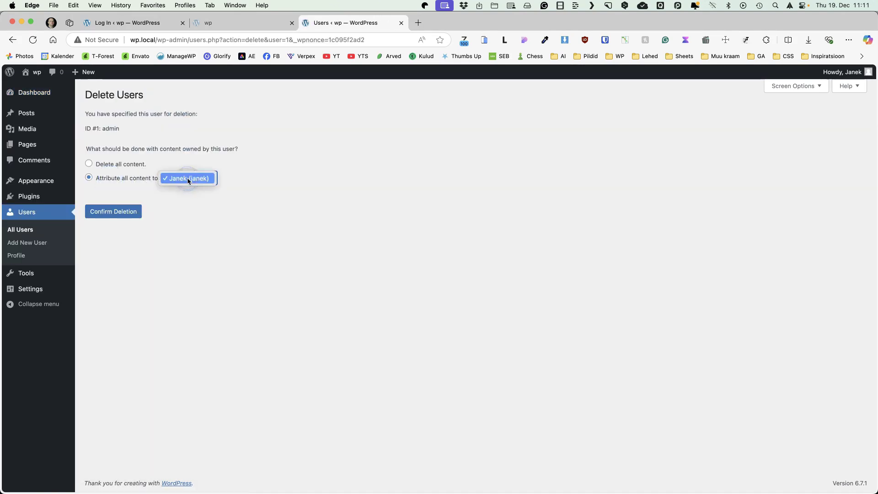
{"action": "left_click", "coordinate": [310, 171]}
{"action": "left_click", "coordinate": [133, 215]}
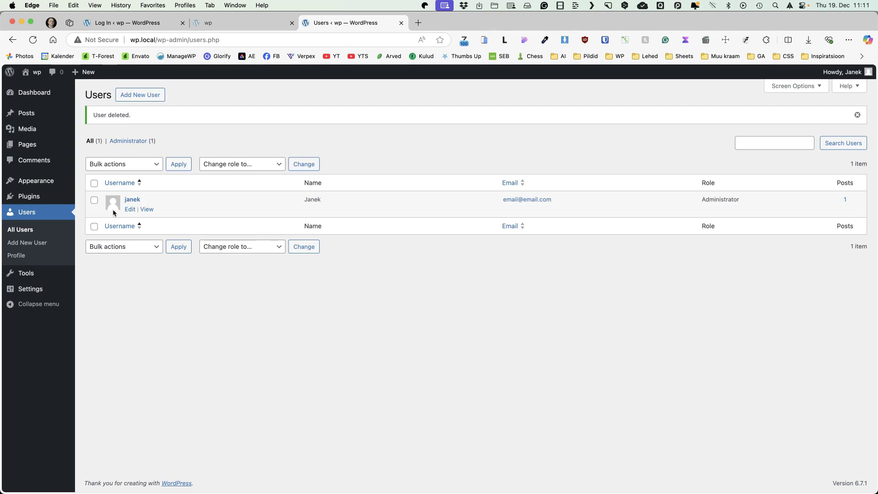
{"action": "key", "text": "super+shift+b"}
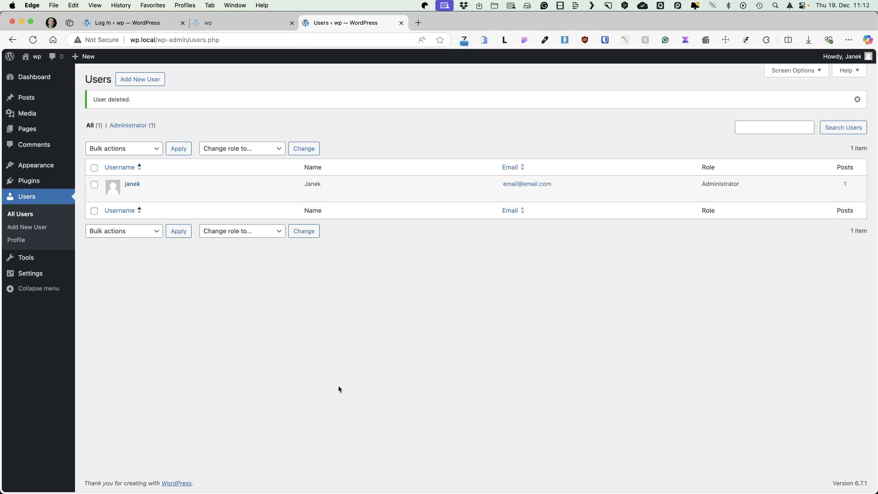
{"action": "mouse_move", "coordinate": [34, 275]}
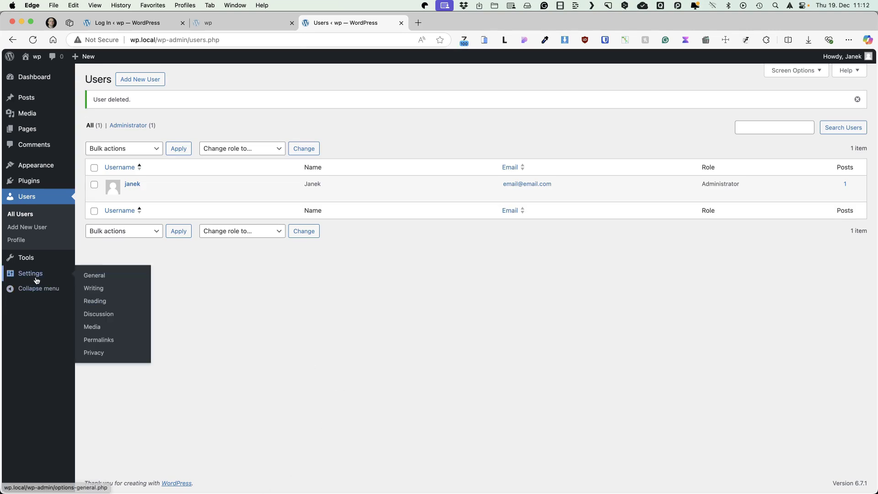
{"action": "left_click", "coordinate": [91, 276]}
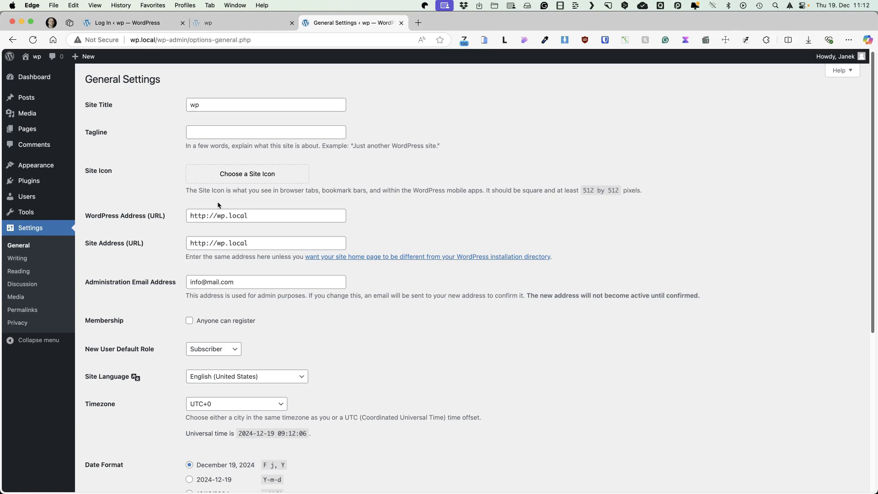
{"action": "left_click", "coordinate": [206, 216]}
{"action": "type", "text": "s"}
{"action": "key", "text": "Tab"}
{"action": "type", "text": "https://wp.local"}
{"action": "left_click", "coordinate": [490, 239]}
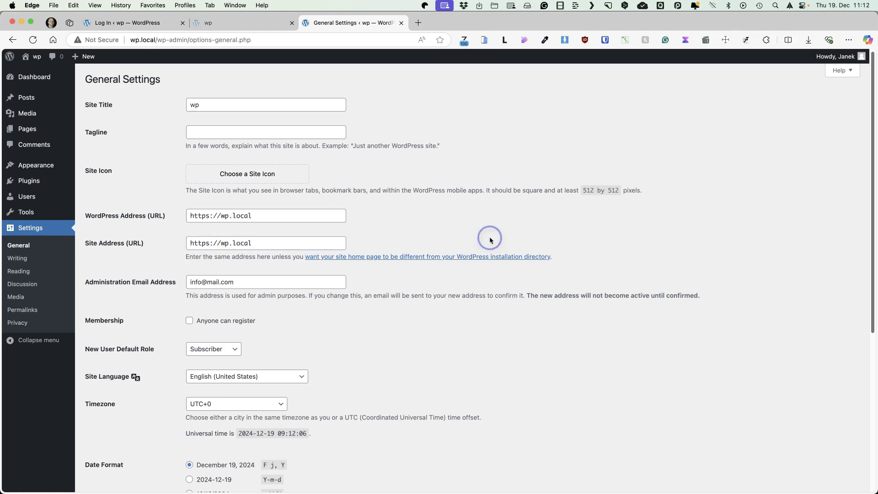
{"action": "scroll", "coordinate": [522, 235], "scroll_direction": "down", "scroll_amount": 7}
{"action": "left_click", "coordinate": [120, 444]}
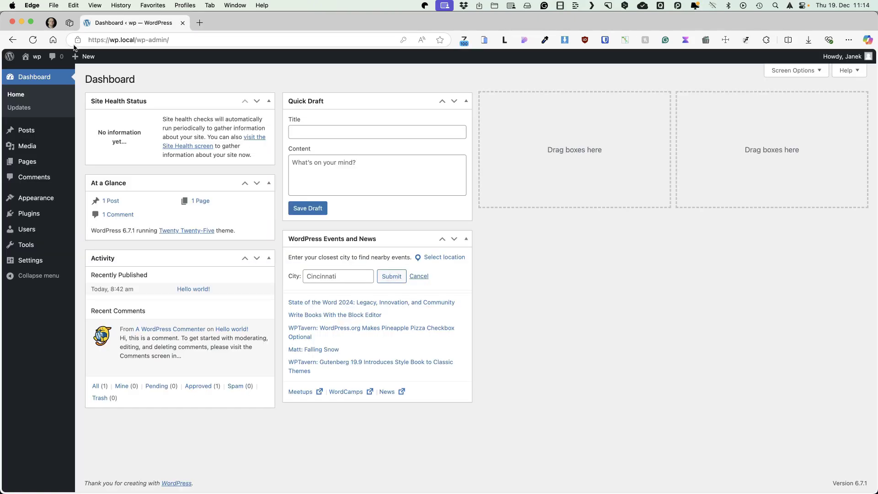
{"action": "left_click", "coordinate": [78, 41]}
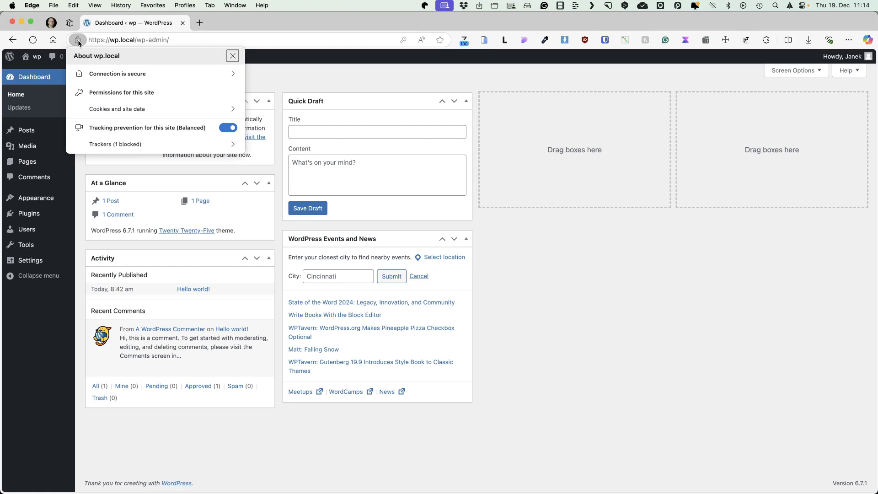
{"action": "left_click", "coordinate": [577, 331]}
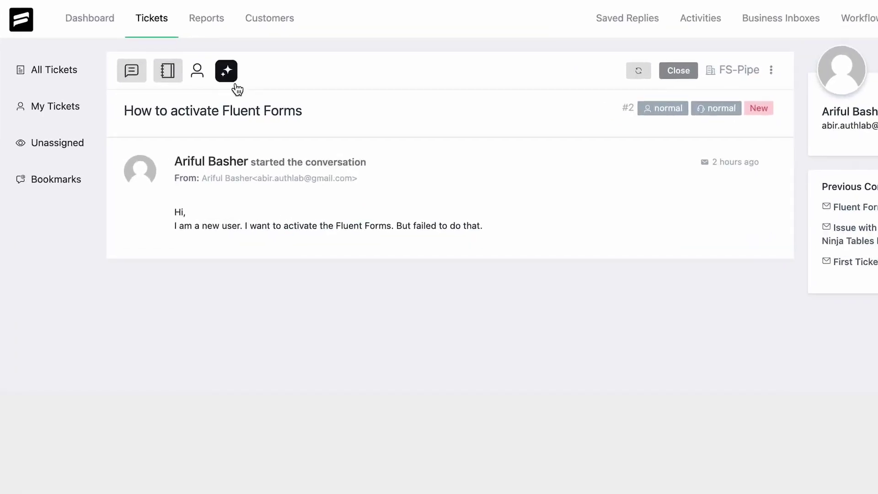
Step: Generate an AI summary of the ticket and check the customer's sentiment
{"action": "left_click", "coordinate": [235, 122]}
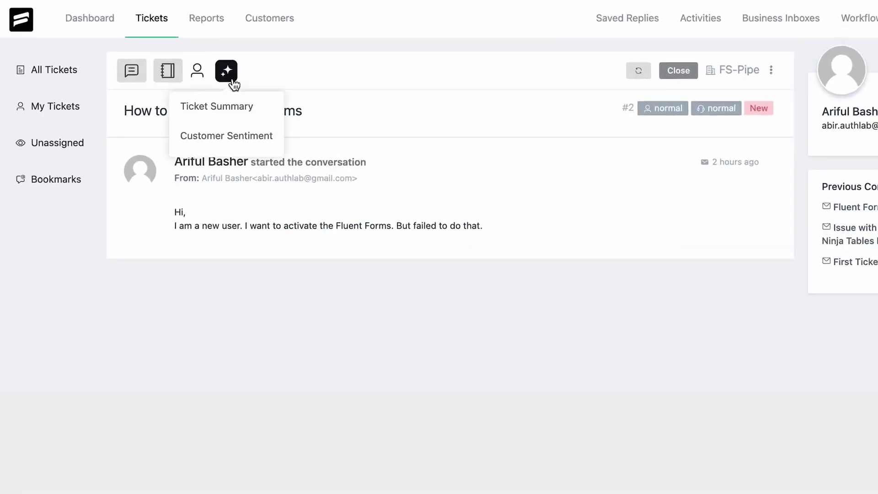
{"action": "left_click", "coordinate": [231, 105]}
{"action": "left_click", "coordinate": [226, 71]}
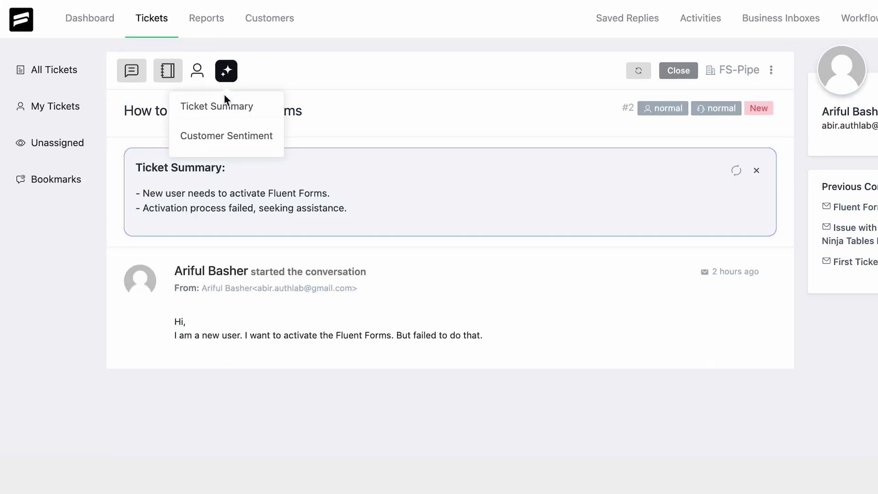
{"action": "left_click", "coordinate": [233, 136]}
Step: Draft an AI solution reply, refine it for a non-tech person, and insert it
{"action": "left_click", "coordinate": [130, 80]}
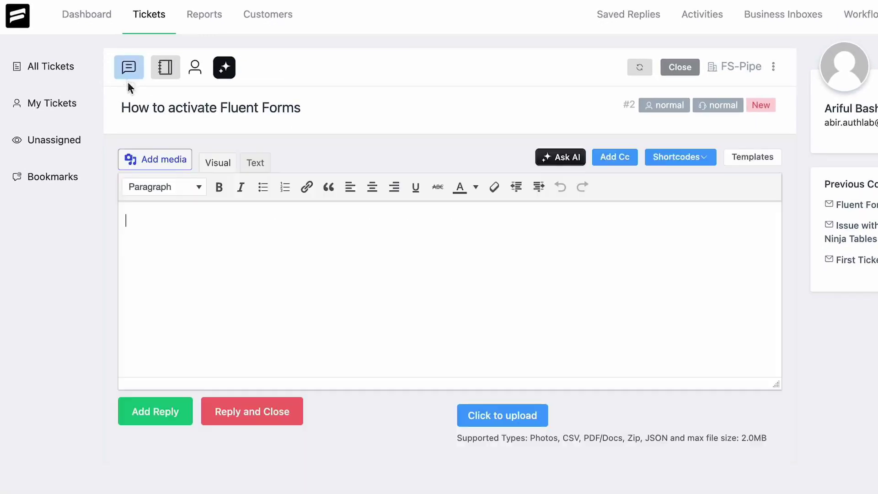
{"action": "left_click", "coordinate": [553, 165]}
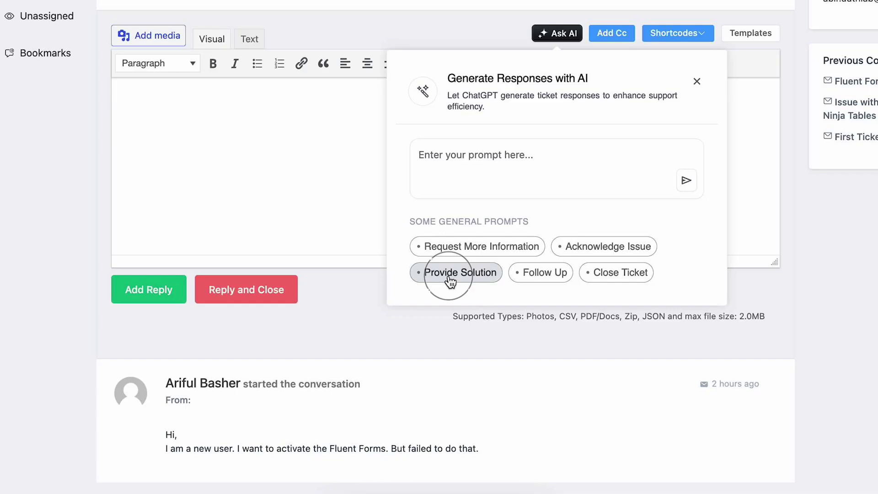
{"action": "left_click", "coordinate": [453, 396]}
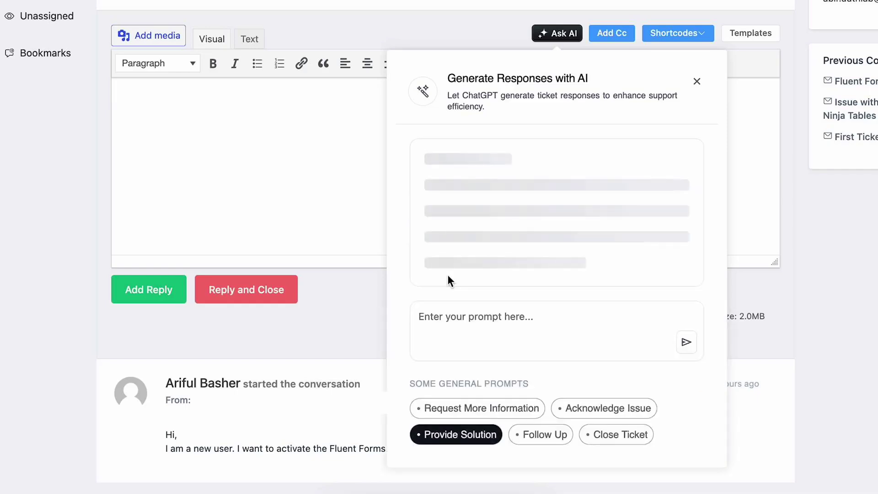
{"action": "scroll", "coordinate": [447, 274], "scroll_direction": "down", "scroll_amount": 5}
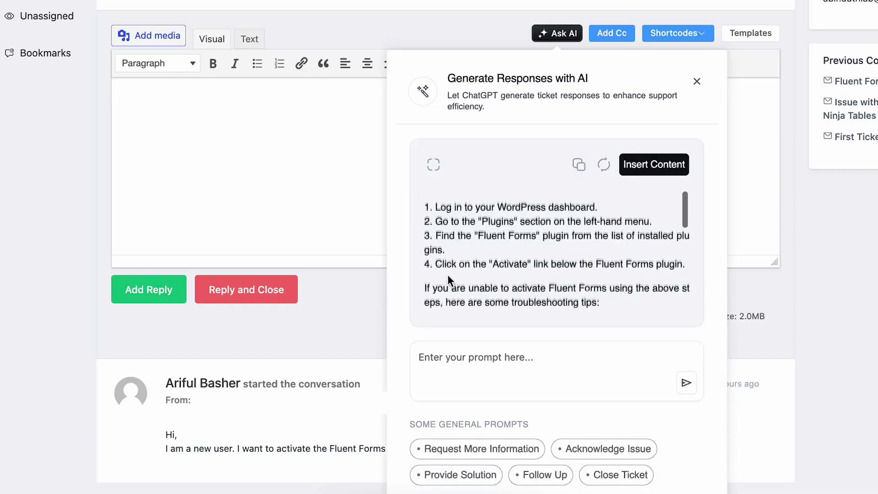
{"action": "scroll", "coordinate": [447, 275], "scroll_direction": "up", "scroll_amount": 5}
{"action": "left_click", "coordinate": [470, 357]}
{"action": "type", "text": "Make this step by s"}
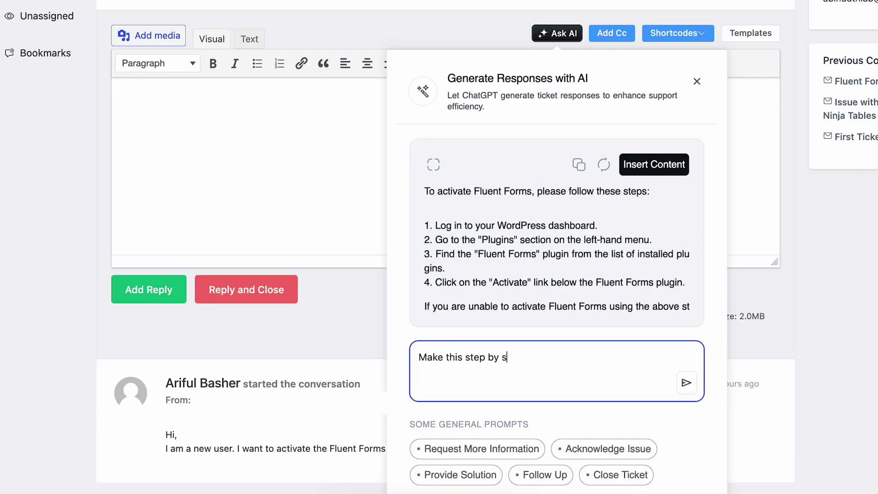
{"action": "type", "text": "tep guide a bit more easy to follow for a non tech person."}
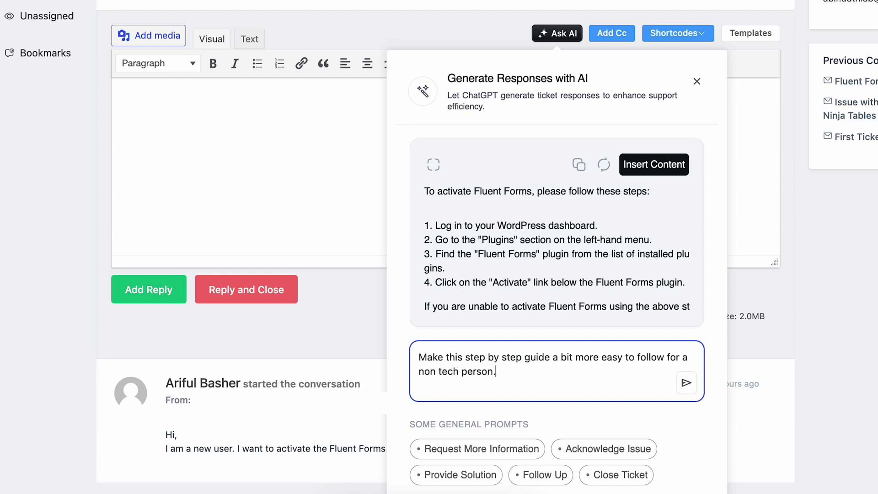
{"action": "left_click", "coordinate": [686, 383]}
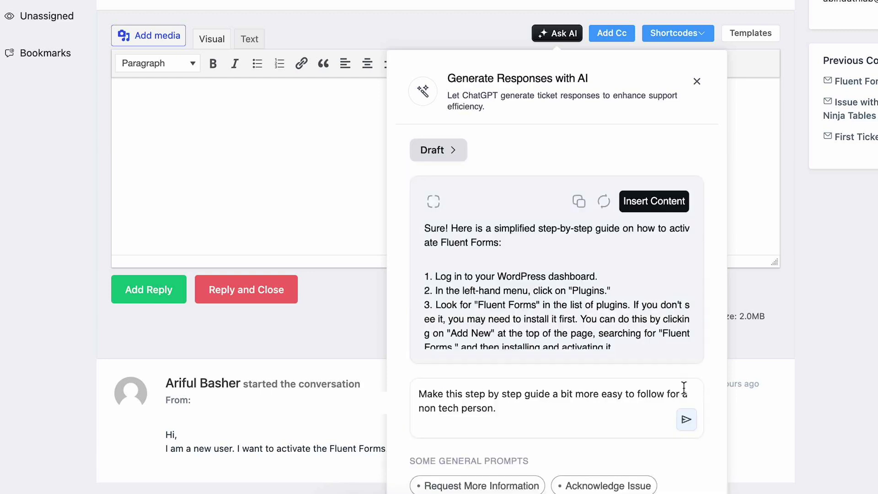
{"action": "left_click", "coordinate": [667, 210]}
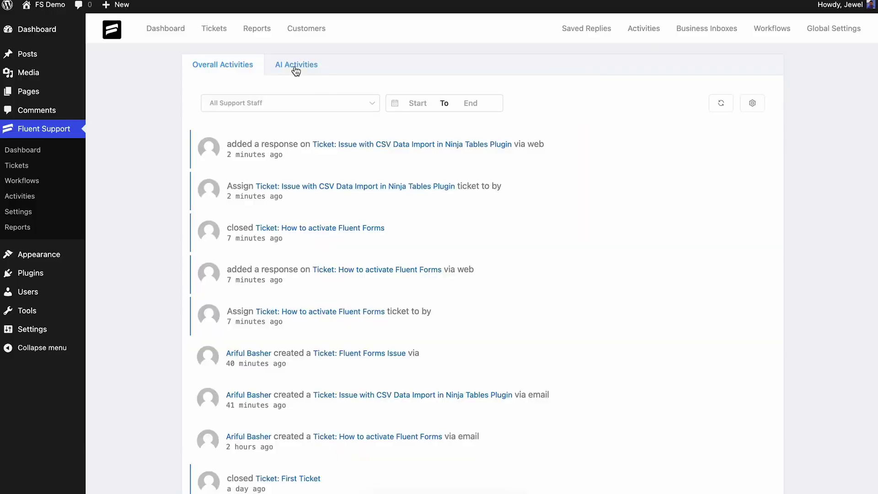
Step: Review the AI activity log and simplify the reply's language with AI
{"action": "left_click", "coordinate": [297, 69]}
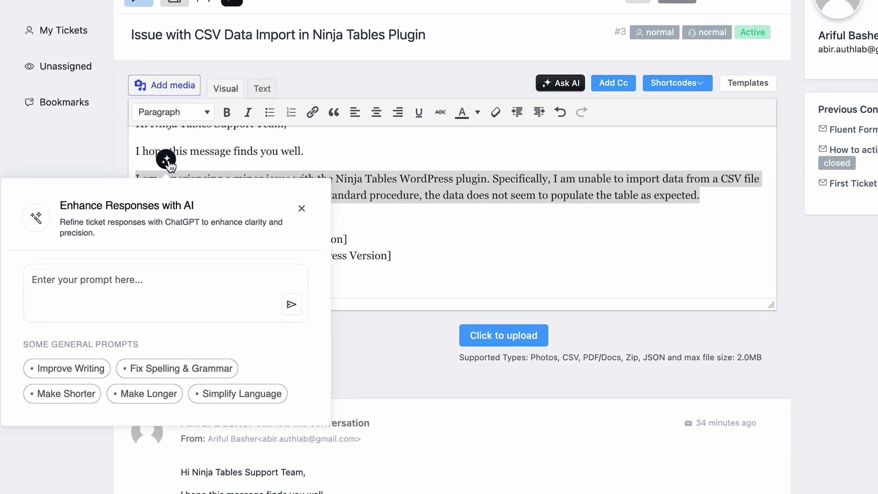
{"action": "left_click", "coordinate": [215, 395]}
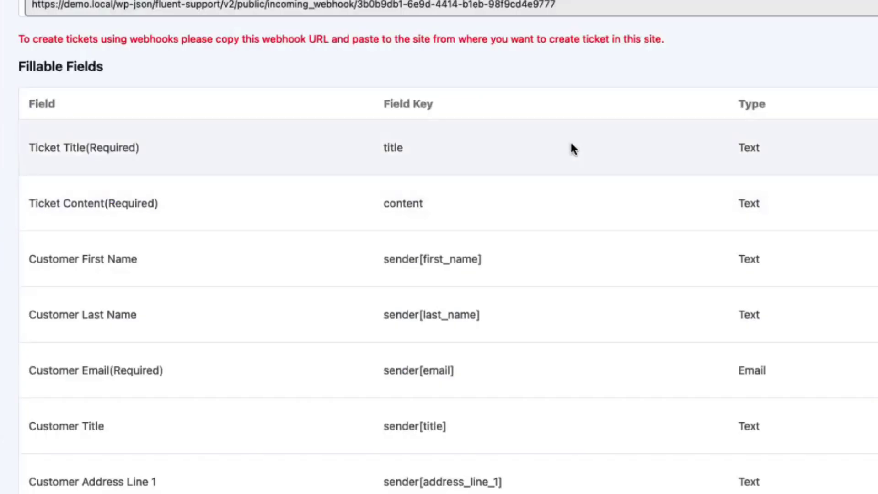
{"action": "scroll", "coordinate": [570, 140], "scroll_direction": "down", "scroll_amount": 2}
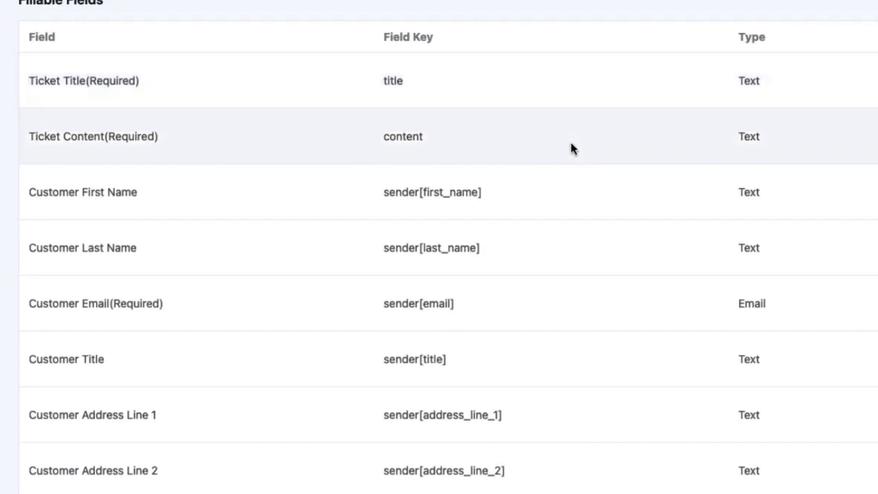
{"action": "scroll", "coordinate": [562, 151], "scroll_direction": "down", "scroll_amount": 5}
{"action": "scroll", "coordinate": [566, 155], "scroll_direction": "up", "scroll_amount": 8}
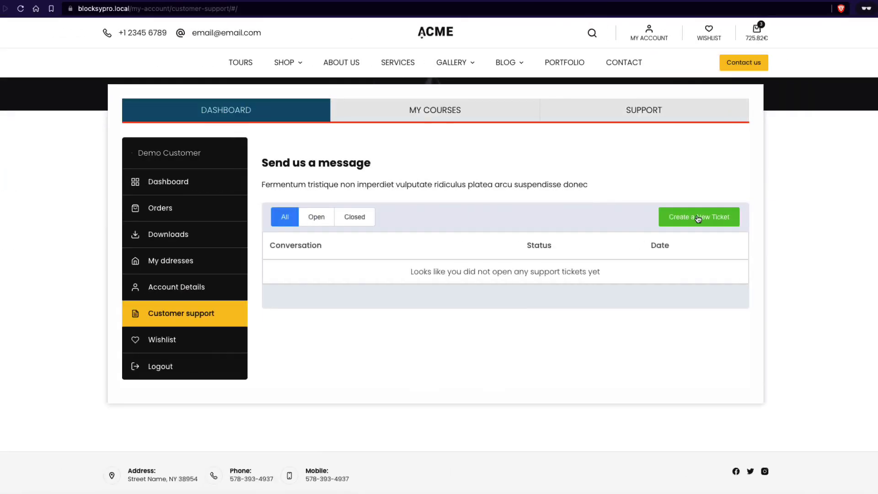
Step: Draft a new support ticket with subject 'Just testing' and details starting 'Some me'
{"action": "left_click", "coordinate": [699, 214]}
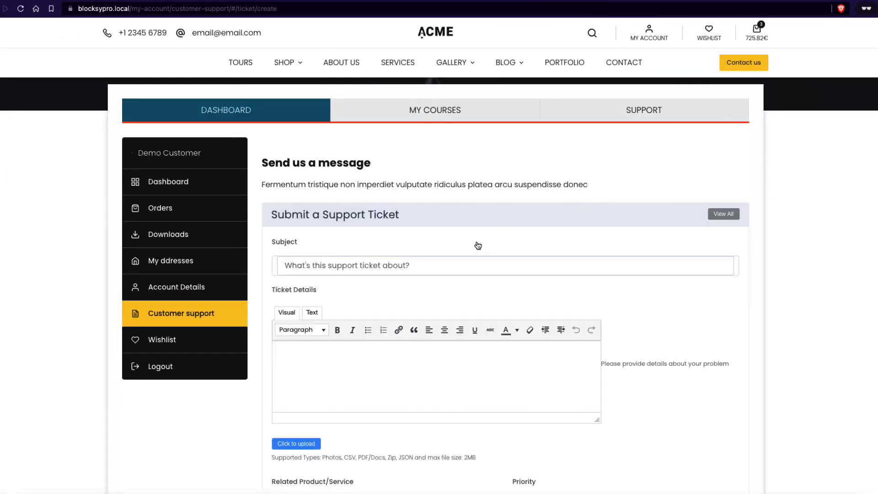
{"action": "left_click", "coordinate": [373, 265]}
{"action": "type", "text": "Just testing"}
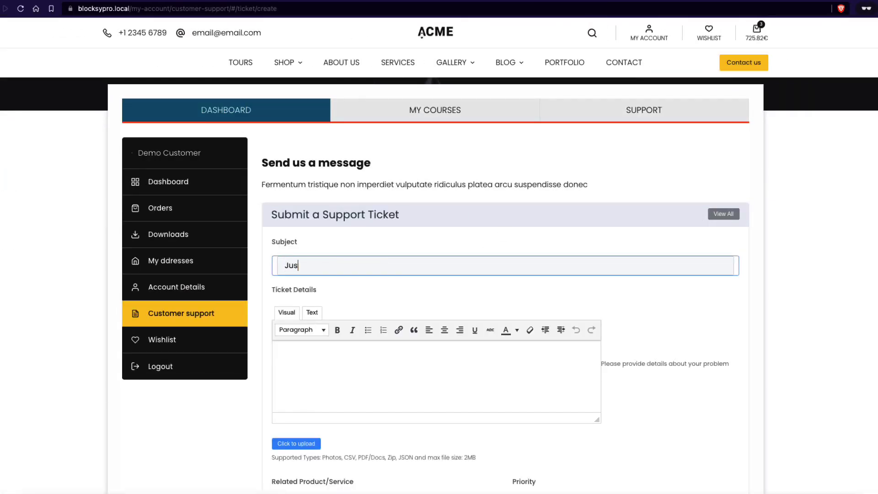
{"action": "left_click", "coordinate": [327, 392]}
{"action": "type", "text": "Some me"}
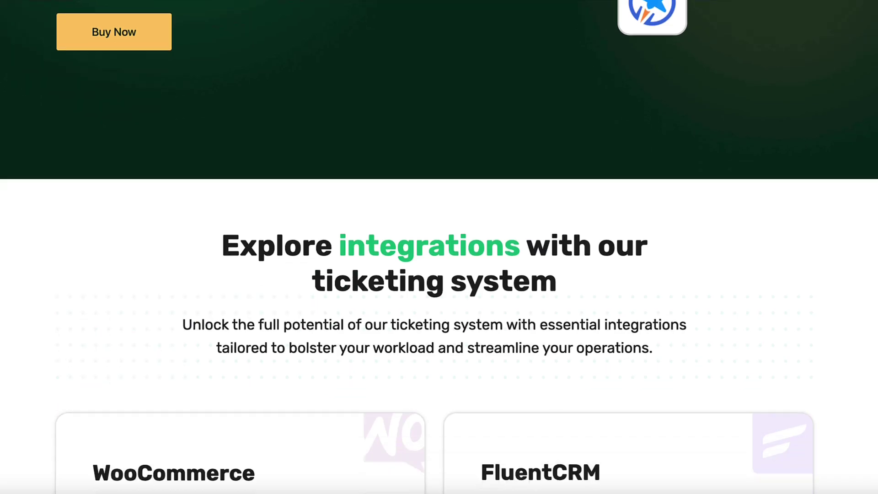
{"action": "scroll", "coordinate": [440, 247], "scroll_direction": "down", "scroll_amount": 7}
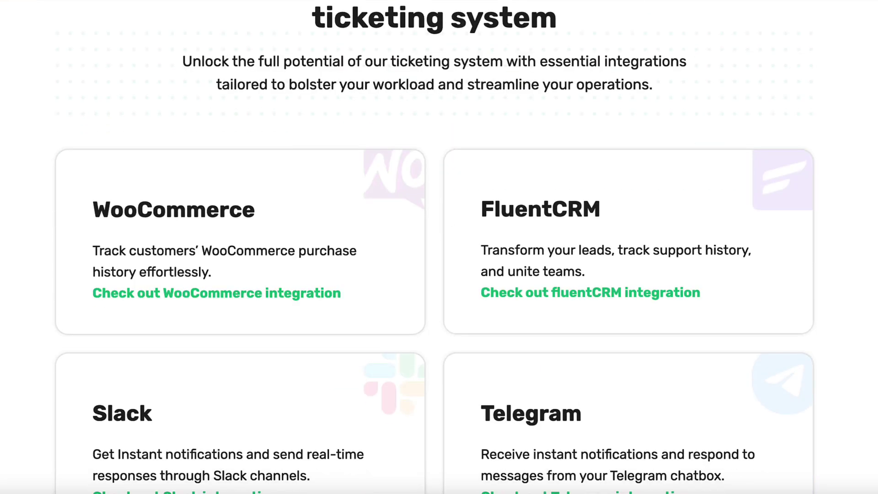
{"action": "scroll", "coordinate": [439, 247], "scroll_direction": "down", "scroll_amount": 2}
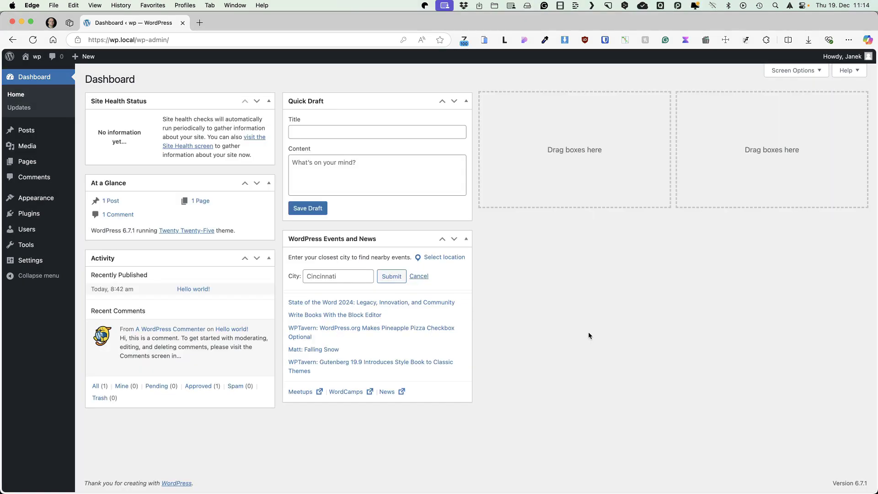
Step: Set the site timezone to Tallinn in General Settings and save
{"action": "mouse_move", "coordinate": [32, 269]}
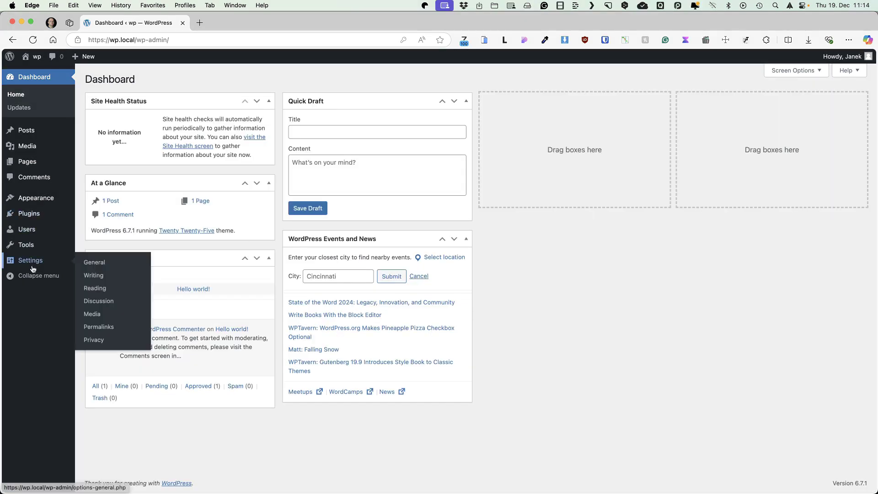
{"action": "left_click", "coordinate": [90, 262]}
{"action": "scroll", "coordinate": [409, 258], "scroll_direction": "down", "scroll_amount": 1}
{"action": "scroll", "coordinate": [410, 258], "scroll_direction": "down", "scroll_amount": 3}
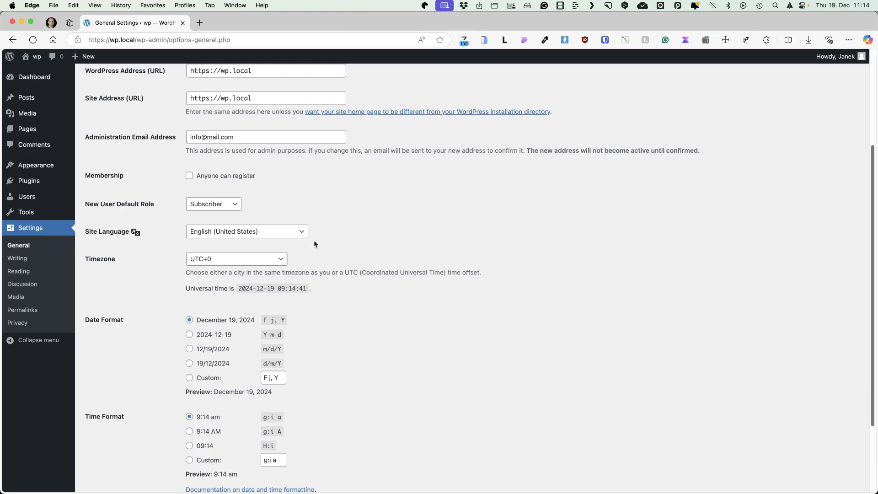
{"action": "left_click", "coordinate": [224, 233]}
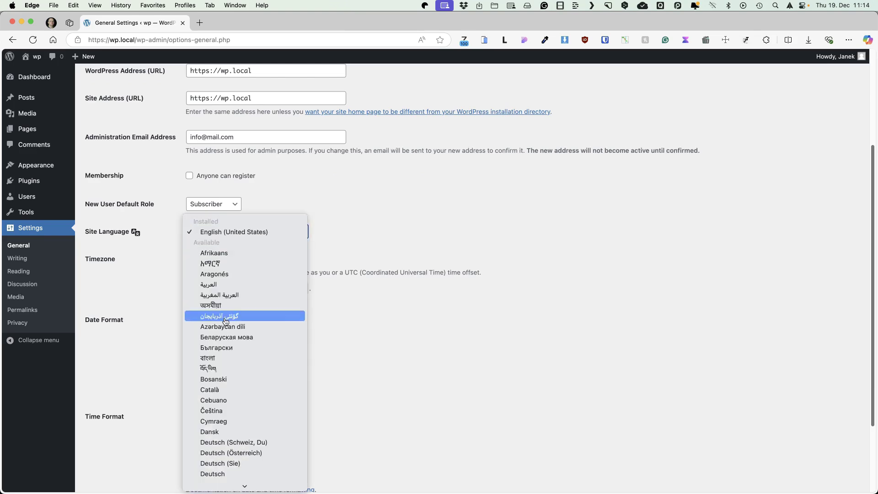
{"action": "left_click", "coordinate": [425, 226]}
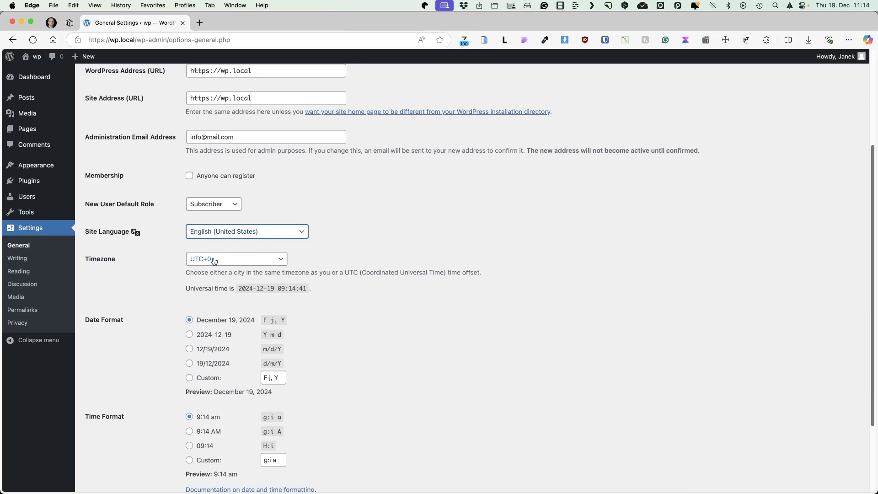
{"action": "left_click", "coordinate": [215, 260]}
{"action": "type", "text": "tallinn"}
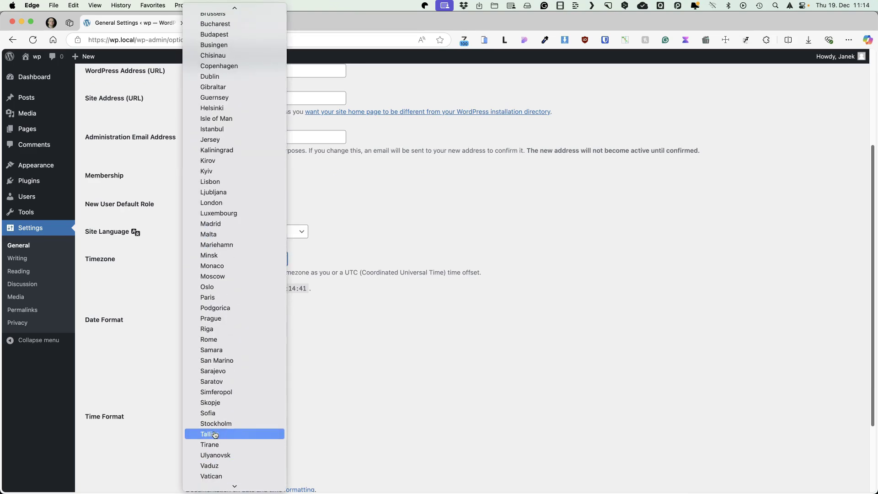
{"action": "key", "text": "Return"}
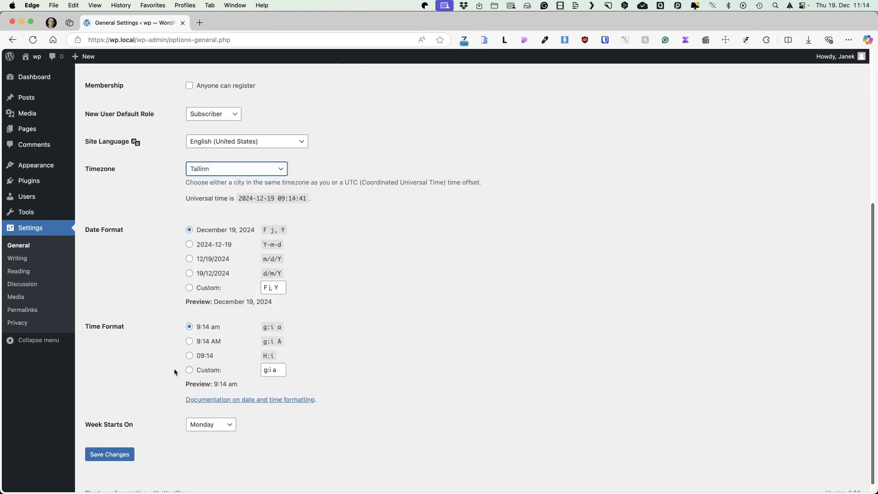
{"action": "scroll", "coordinate": [209, 344], "scroll_direction": "down", "scroll_amount": 1}
{"action": "left_click", "coordinate": [115, 446]}
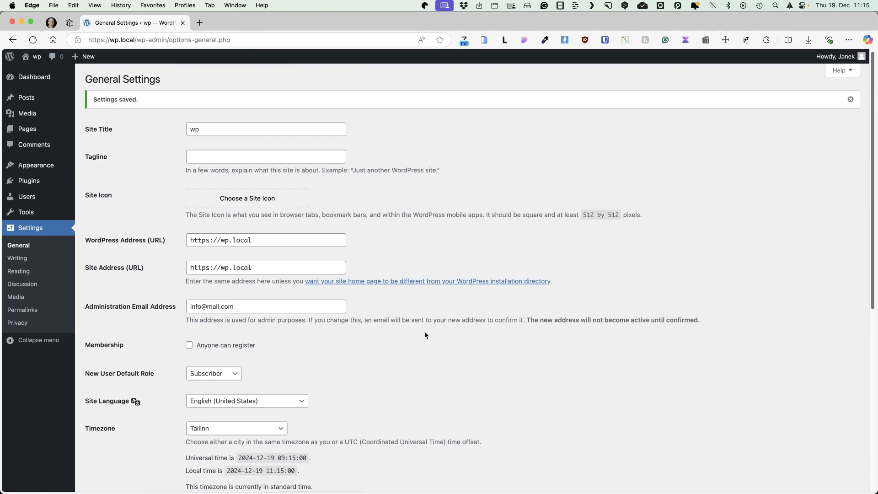
Step: Go to the Permalink Settings page
{"action": "scroll", "coordinate": [602, 221], "scroll_direction": "down", "scroll_amount": 5}
{"action": "left_click", "coordinate": [584, 283]}
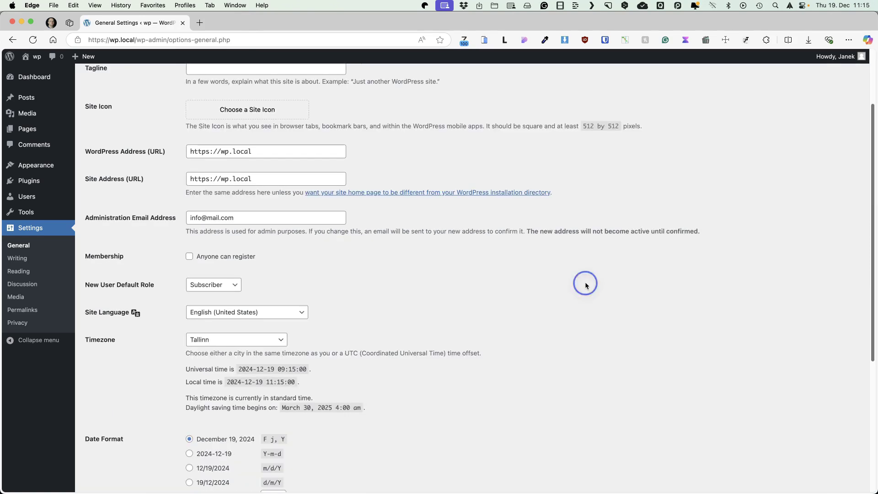
{"action": "left_click", "coordinate": [18, 309]}
{"action": "scroll", "coordinate": [392, 207], "scroll_direction": "down", "scroll_amount": 1}
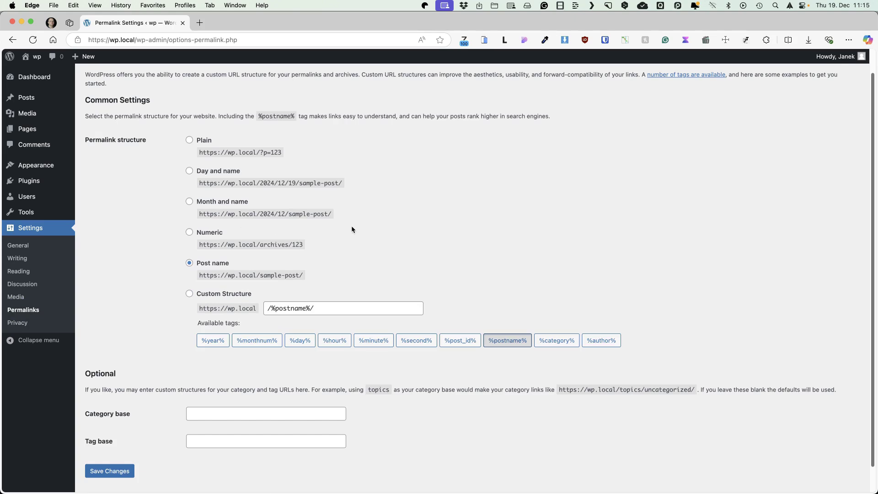
Step: Compare Plain and Month and name, then save permalinks as Post name (/%postname%/)
{"action": "left_click", "coordinate": [189, 140]}
{"action": "left_click_drag", "start_coordinate": [283, 153], "coordinate": [244, 154]}
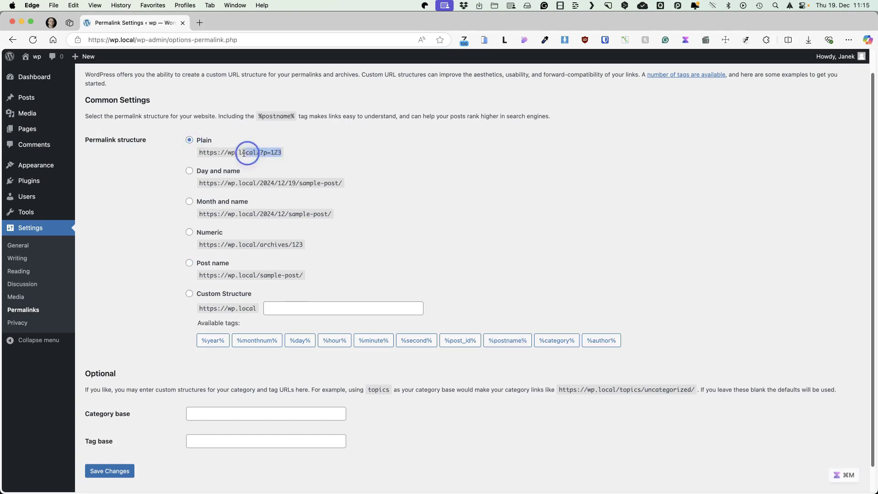
{"action": "left_click", "coordinate": [519, 167]}
{"action": "left_click", "coordinate": [188, 203]}
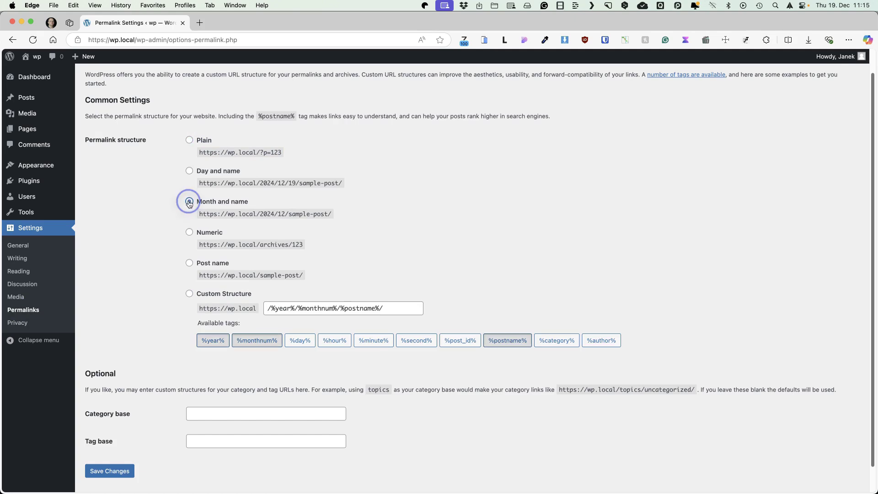
{"action": "left_click", "coordinate": [189, 263]}
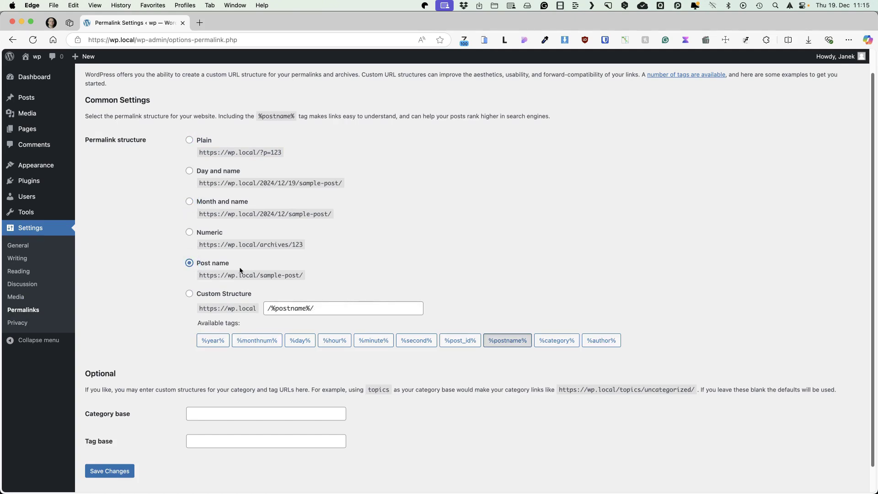
{"action": "left_click", "coordinate": [110, 471]}
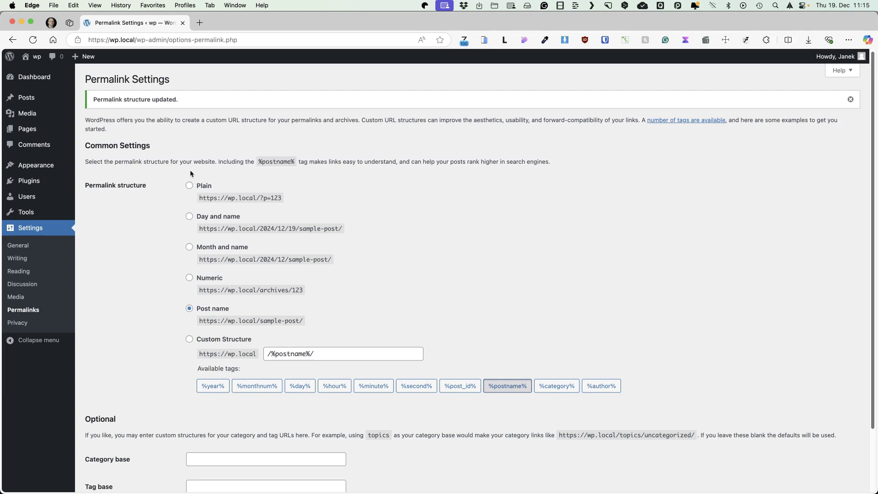
Step: Create and publish a new page titled 'Home'
{"action": "mouse_move", "coordinate": [27, 129]}
{"action": "left_click", "coordinate": [106, 144]}
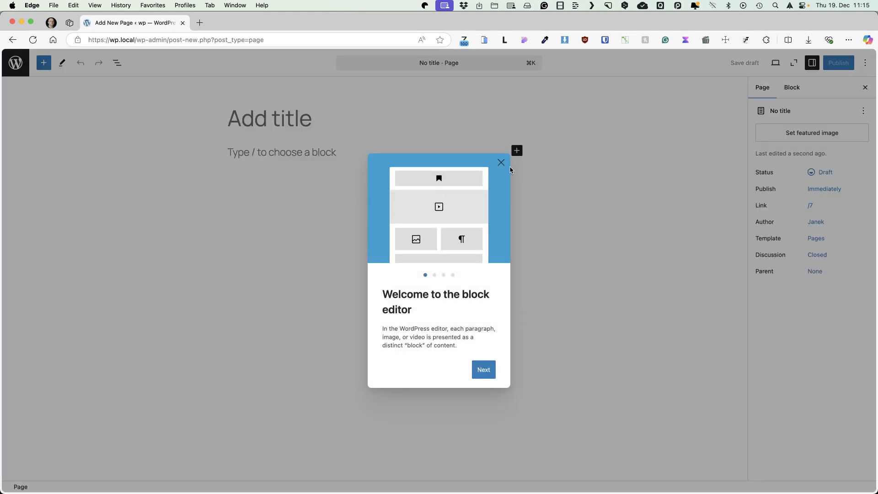
{"action": "left_click", "coordinate": [309, 121]}
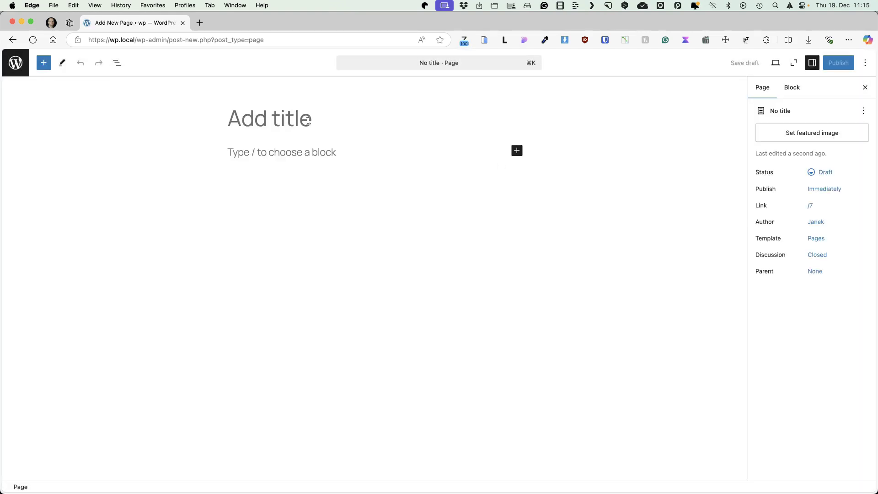
{"action": "type", "text": "Home"}
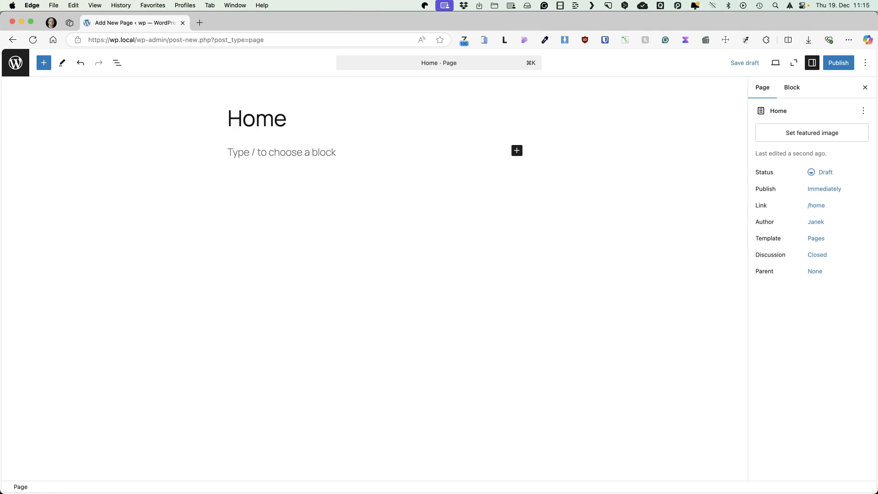
{"action": "left_click", "coordinate": [834, 62]}
{"action": "left_click", "coordinate": [846, 63]}
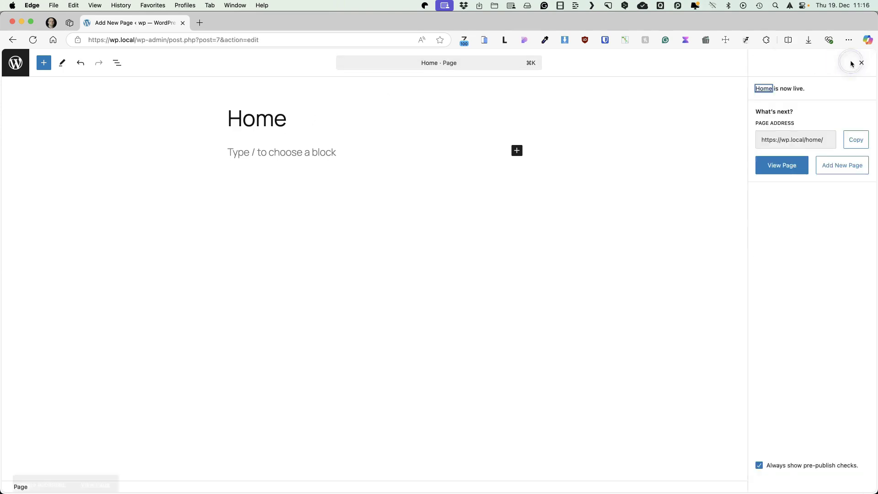
{"action": "left_click", "coordinate": [15, 63]}
Step: Create and publish a second page titled 'Blog', then return to the pages list
{"action": "left_click", "coordinate": [139, 78]}
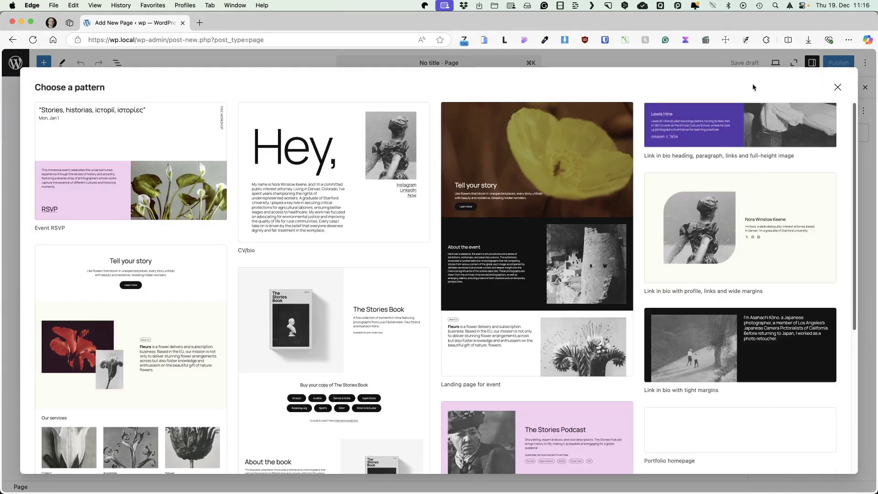
{"action": "key", "text": "Escape"}
{"action": "left_click", "coordinate": [286, 114]}
{"action": "type", "text": "Blog"}
{"action": "left_click", "coordinate": [847, 63]}
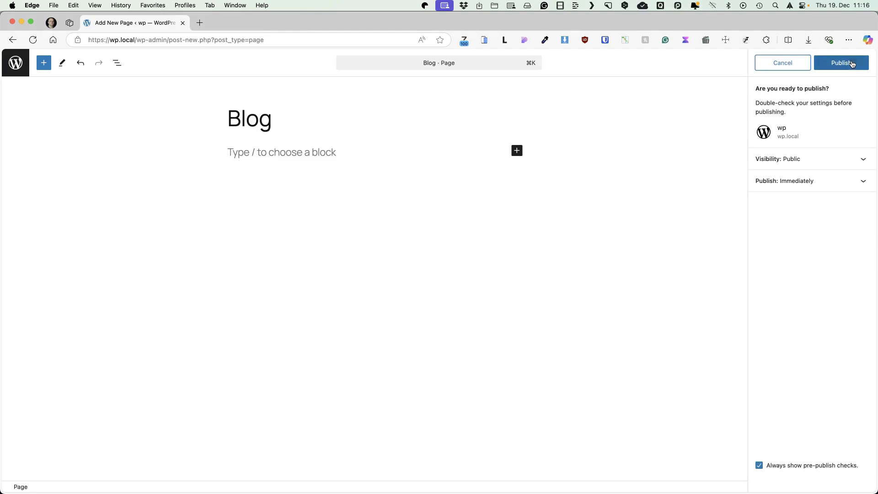
{"action": "left_click", "coordinate": [852, 64]}
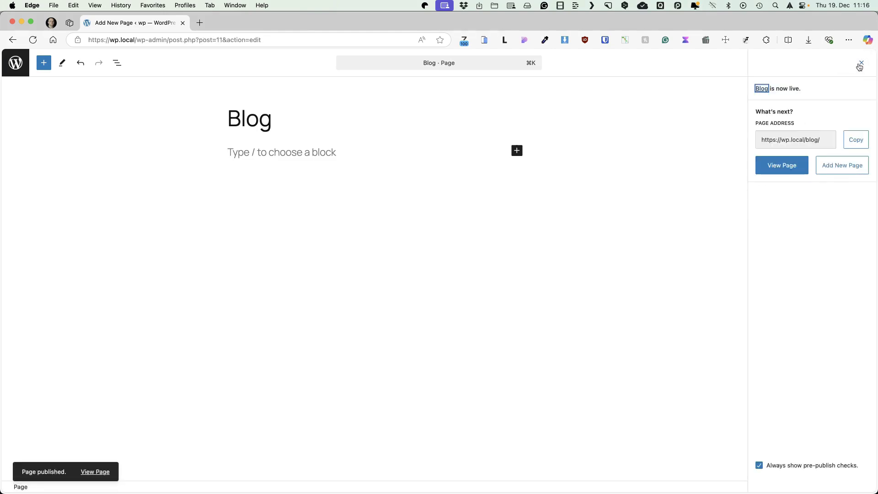
{"action": "left_click", "coordinate": [861, 65]}
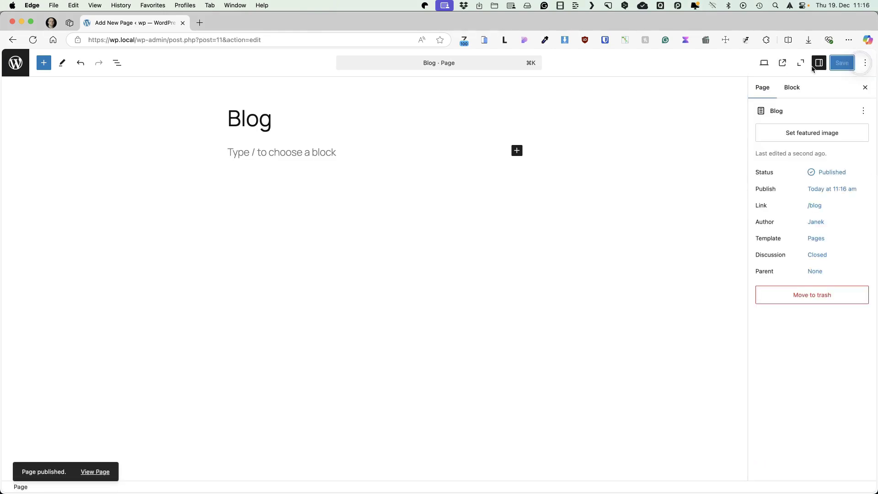
{"action": "left_click", "coordinate": [16, 64]}
Step: Save Reading Settings with Home as static homepage and Blog as posts page, then view the site
{"action": "mouse_move", "coordinate": [44, 260]}
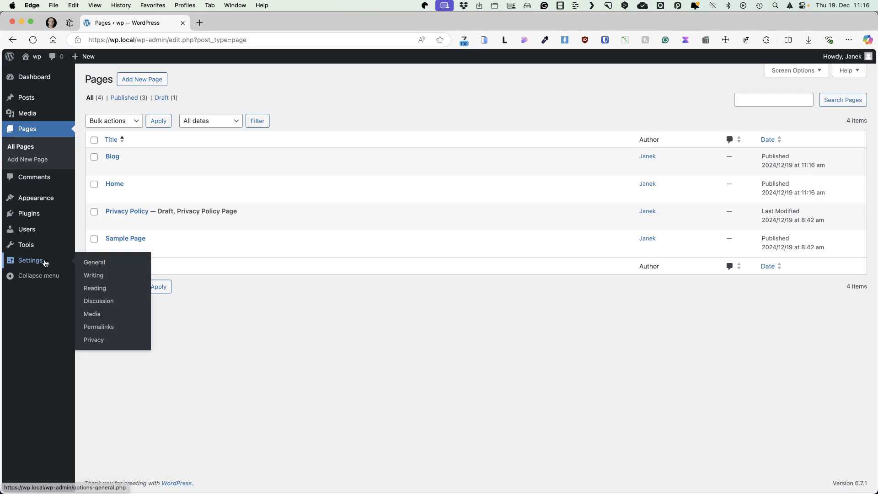
{"action": "left_click", "coordinate": [97, 288]}
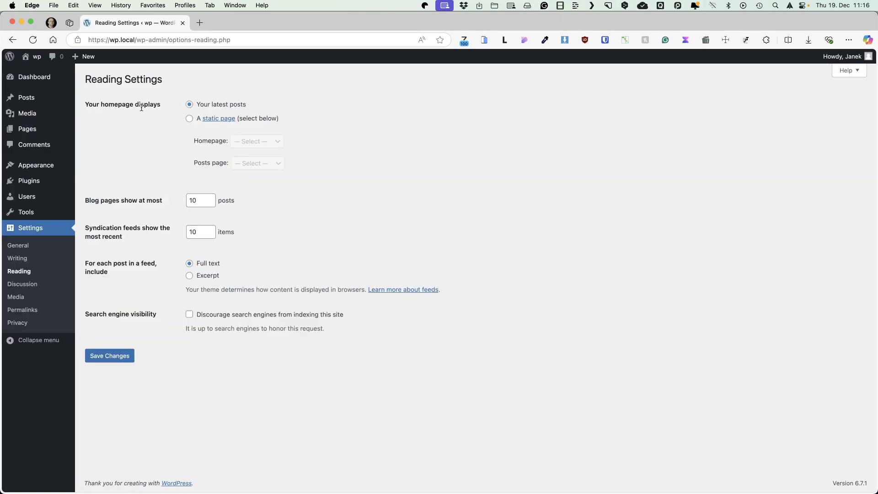
{"action": "left_click", "coordinate": [190, 119]}
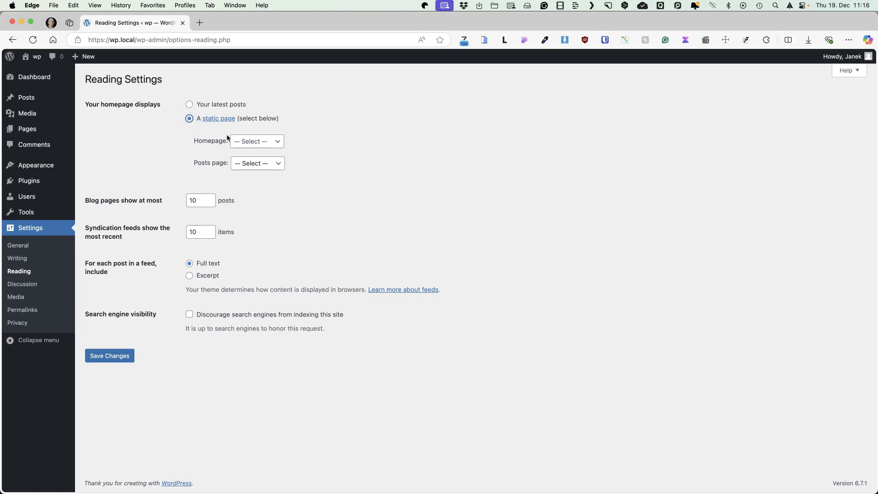
{"action": "left_click", "coordinate": [264, 143]}
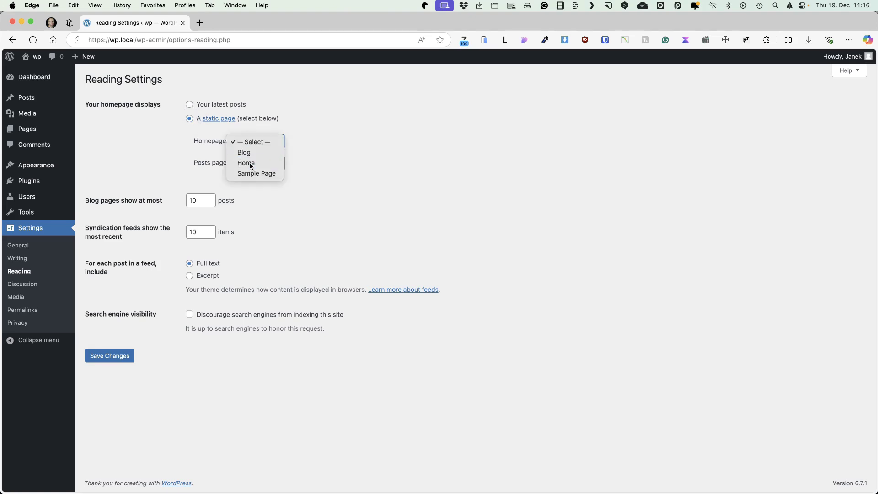
{"action": "left_click", "coordinate": [251, 163]}
{"action": "left_click", "coordinate": [265, 166]}
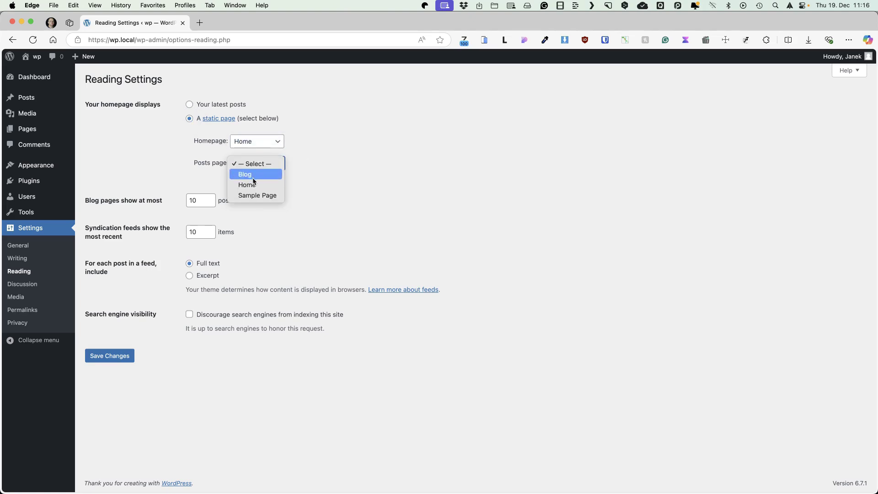
{"action": "left_click", "coordinate": [255, 176]}
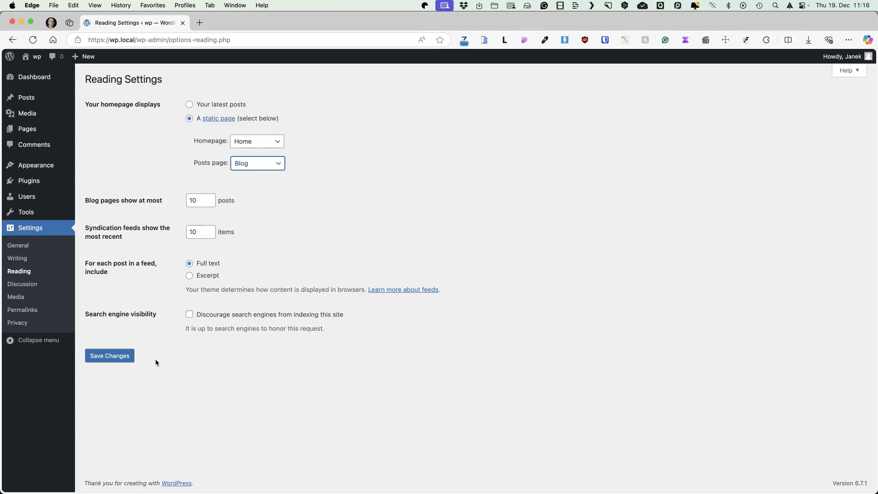
{"action": "left_click", "coordinate": [130, 356]}
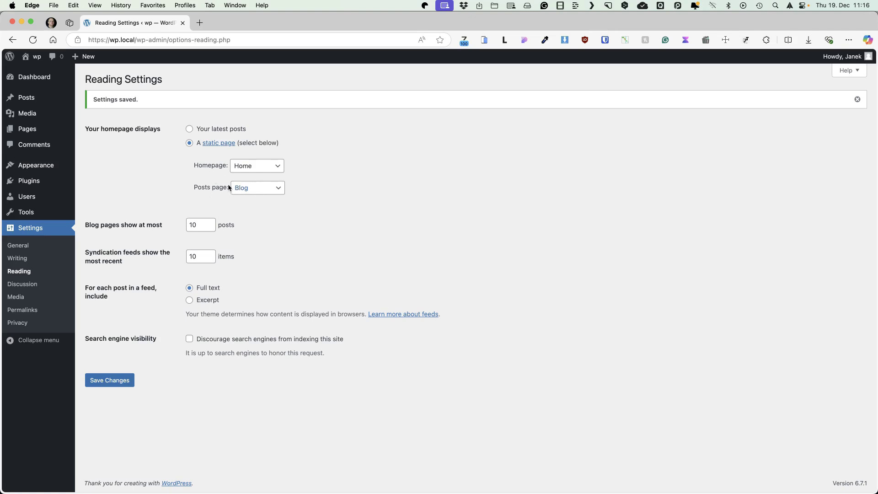
{"action": "left_click", "coordinate": [37, 57]}
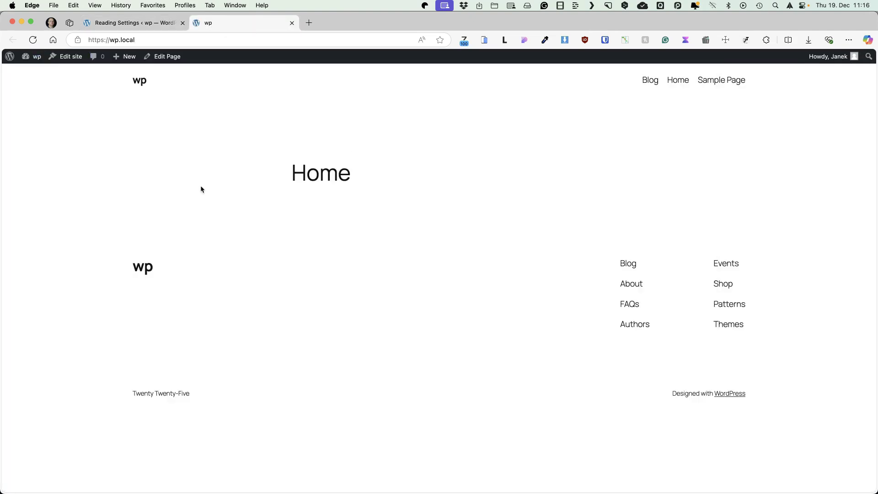
Step: Tick 'Discourage search engines from indexing this site' in Reading Settings and save
{"action": "left_click", "coordinate": [145, 24]}
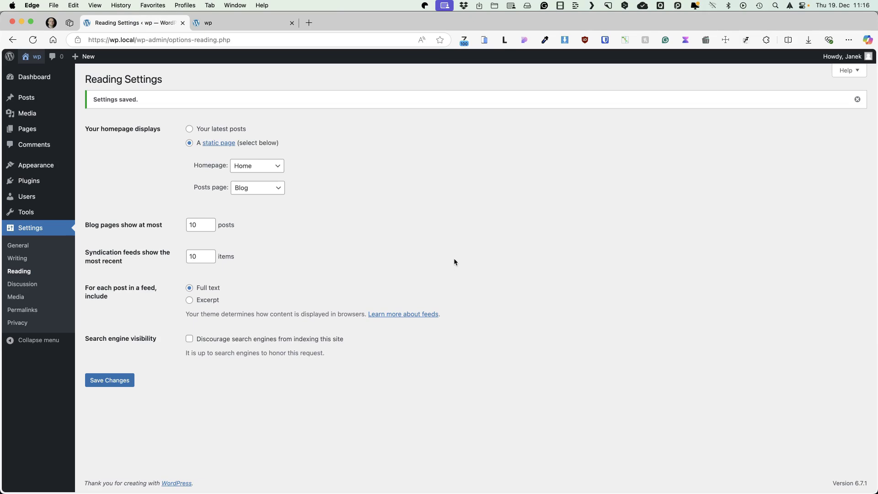
{"action": "left_click", "coordinate": [210, 339]}
{"action": "left_click", "coordinate": [110, 380]}
{"action": "mouse_move", "coordinate": [34, 172]}
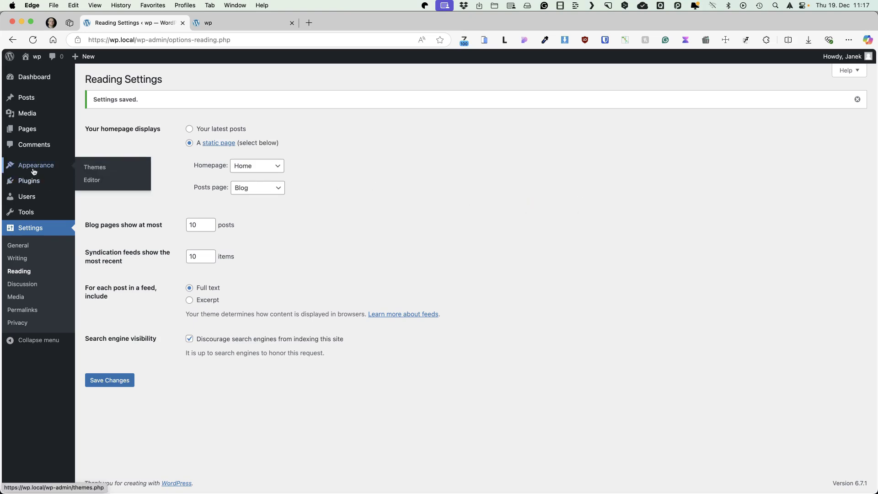
Step: Delete the Twenty Twenty-Four and Twenty Twenty-Three themes, then browse themes to add
{"action": "left_click", "coordinate": [92, 170]}
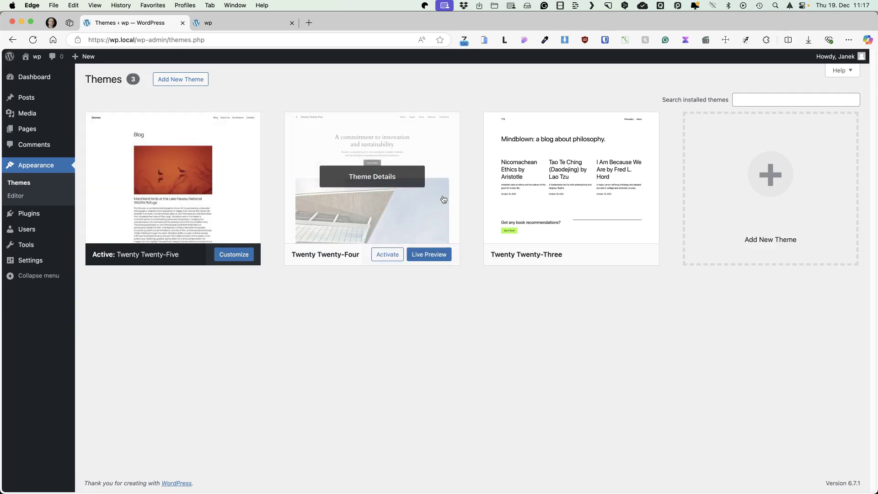
{"action": "left_click", "coordinate": [428, 201]}
{"action": "left_click", "coordinate": [493, 468]}
{"action": "left_click", "coordinate": [513, 103]}
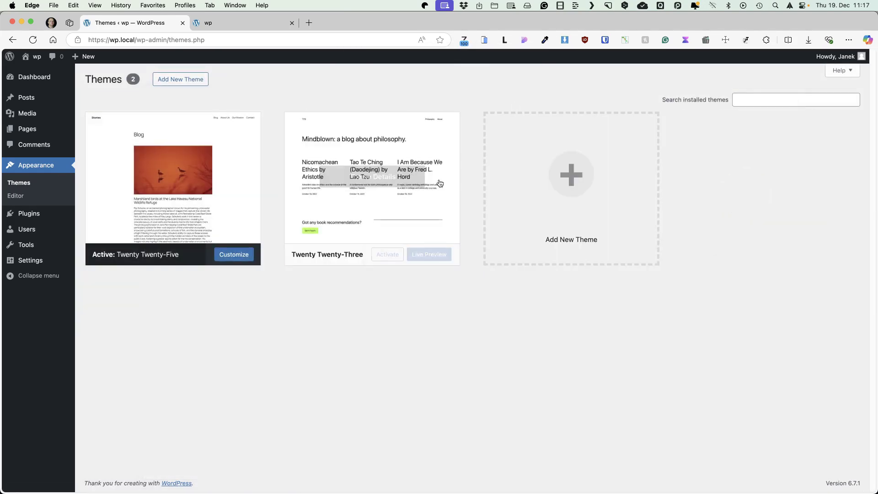
{"action": "left_click", "coordinate": [405, 202]}
{"action": "left_click", "coordinate": [493, 467]}
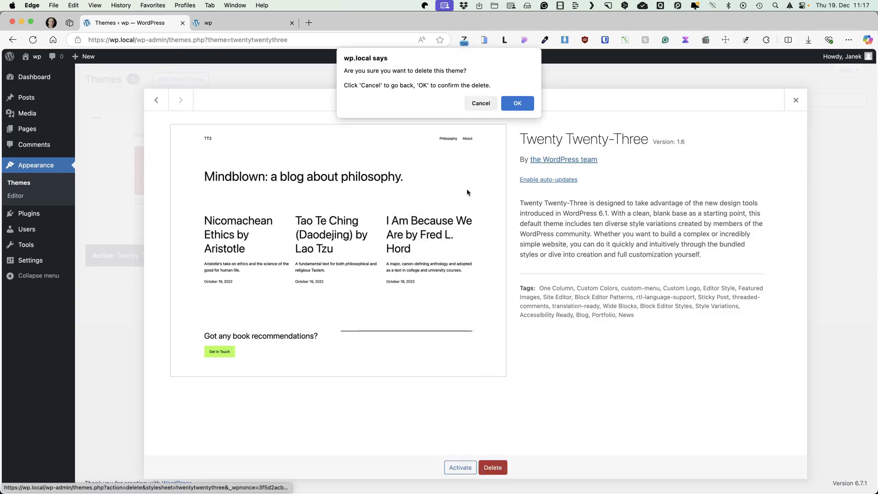
{"action": "left_click", "coordinate": [513, 103]}
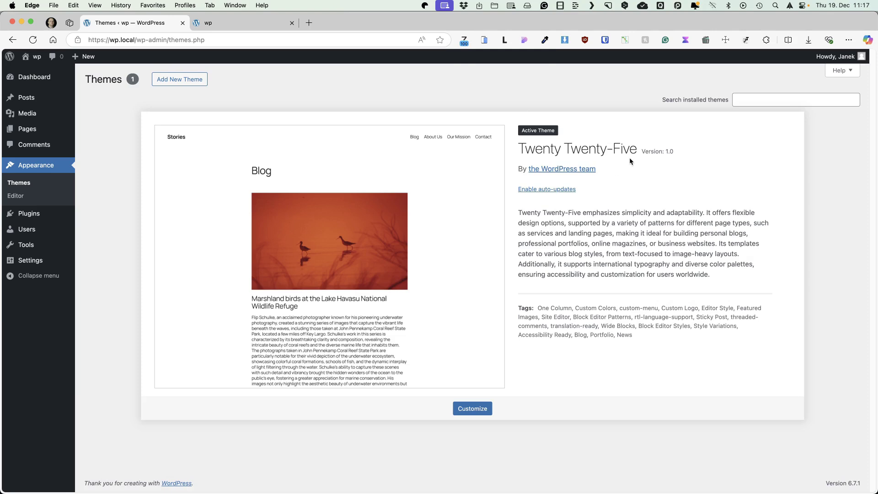
{"action": "left_click", "coordinate": [169, 83]}
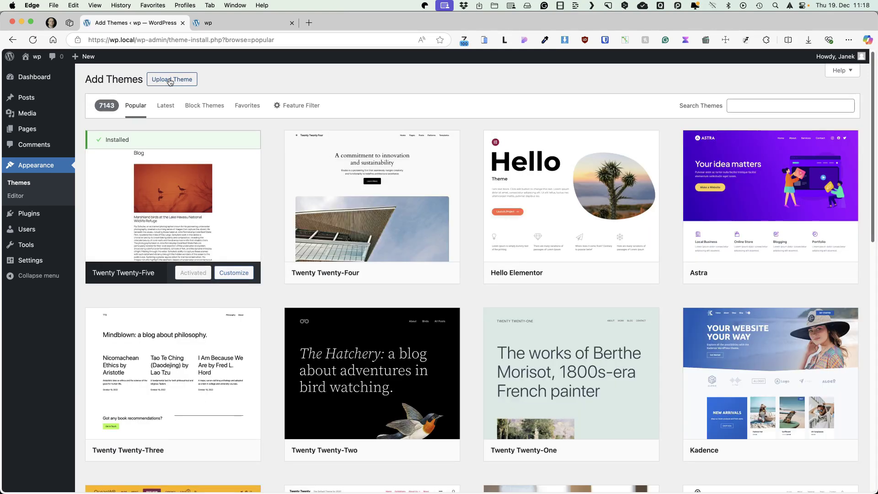
Step: Search the theme catalogue for 'blocksy', then install and activate the Blocksy theme
{"action": "left_click", "coordinate": [730, 108]}
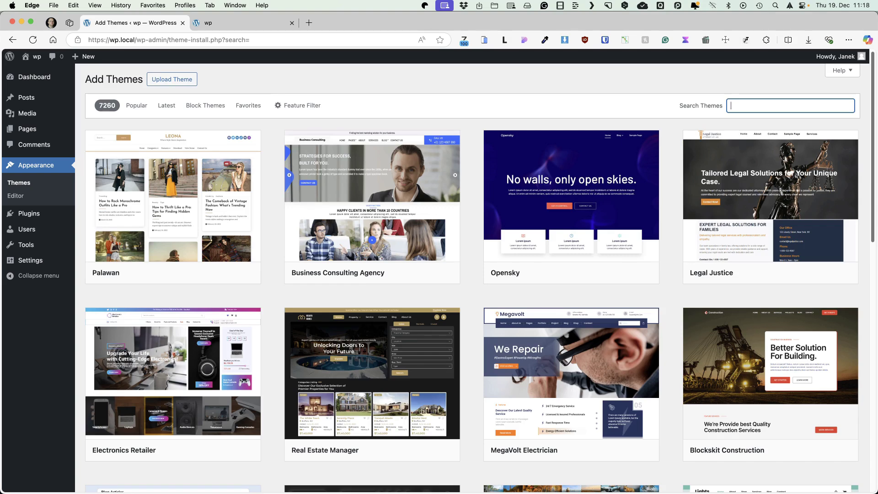
{"action": "type", "text": "blocksy"}
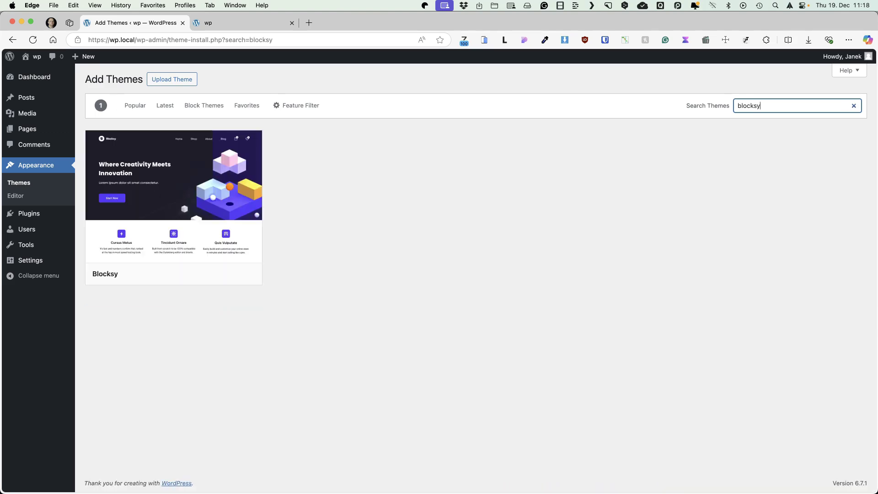
{"action": "left_click", "coordinate": [209, 276]}
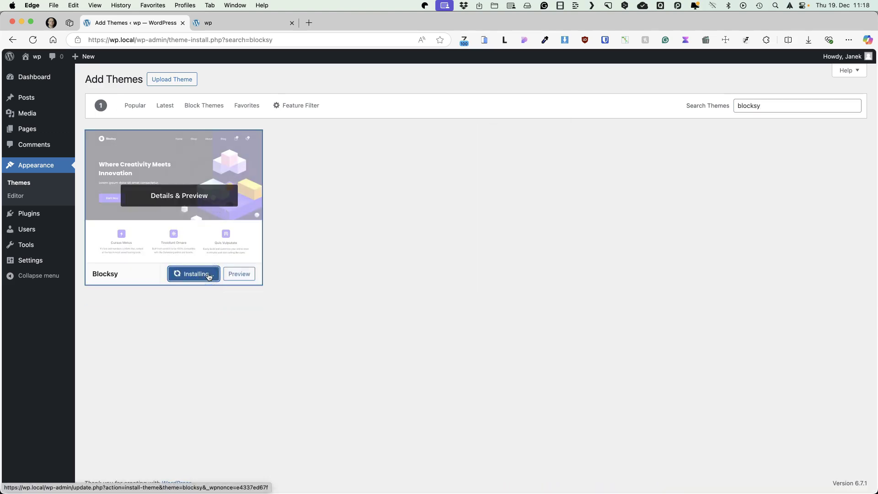
{"action": "left_click", "coordinate": [190, 276]}
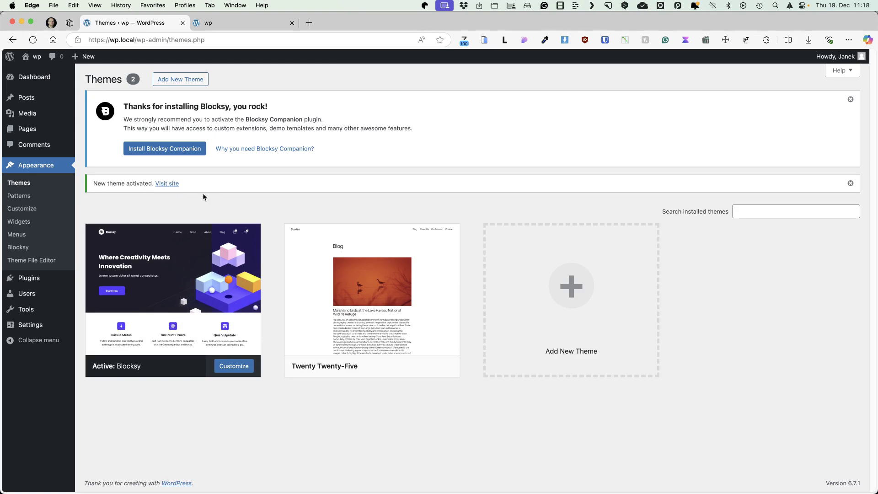
Step: Install Blocksy Companion, then browse its starter sites filtered to the Free plan
{"action": "left_click", "coordinate": [176, 152]}
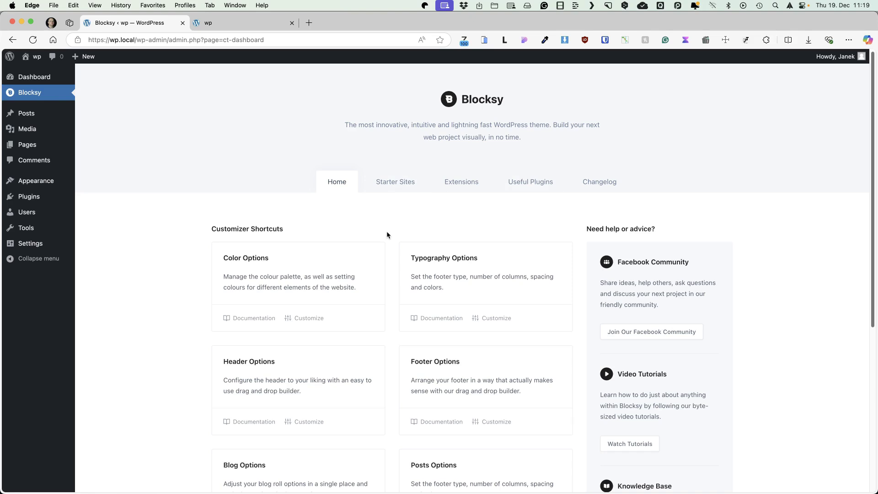
{"action": "left_click", "coordinate": [383, 183]}
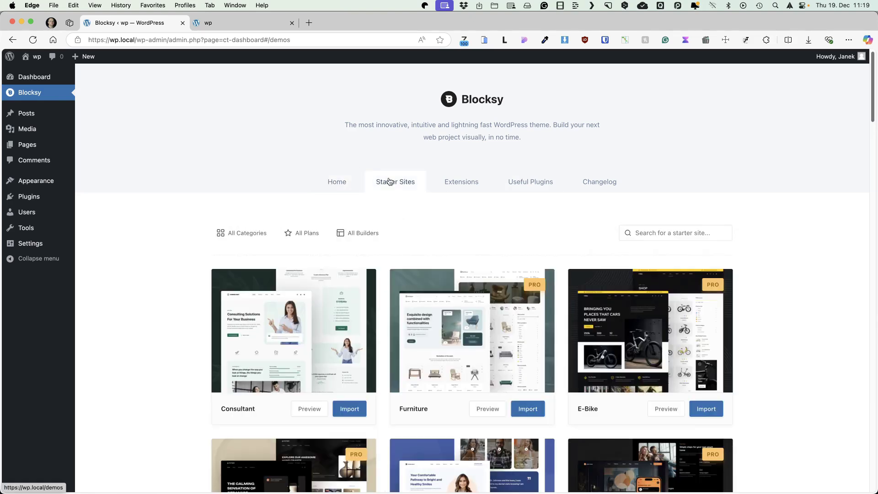
{"action": "left_click", "coordinate": [306, 235]}
{"action": "left_click", "coordinate": [297, 275]}
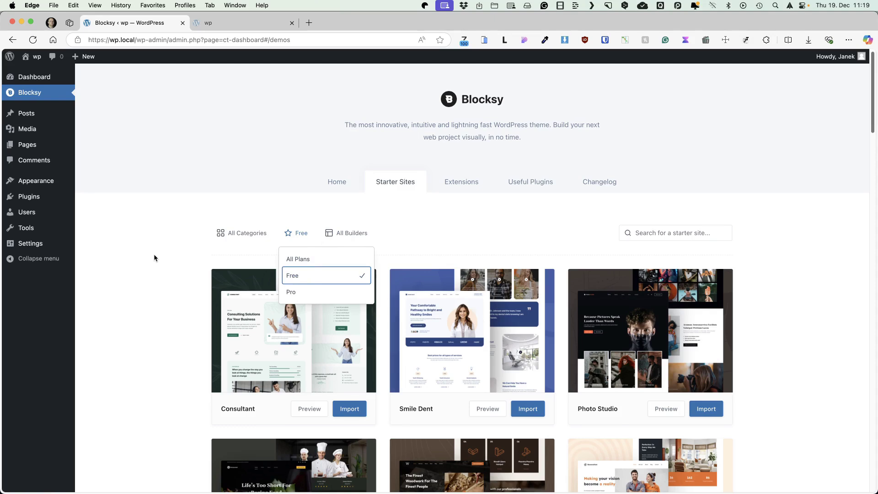
{"action": "left_click", "coordinate": [311, 264]}
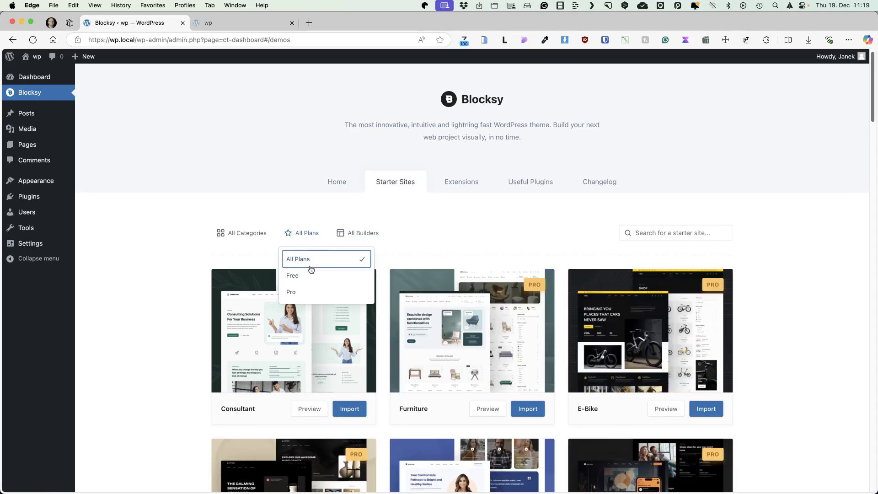
{"action": "left_click", "coordinate": [308, 275]}
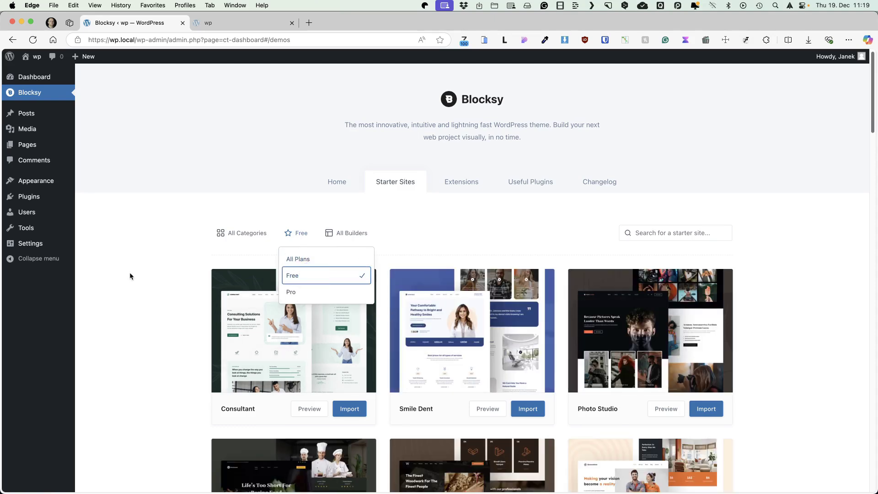
{"action": "left_click", "coordinate": [133, 275]}
{"action": "scroll", "coordinate": [135, 275], "scroll_direction": "down", "scroll_amount": 10}
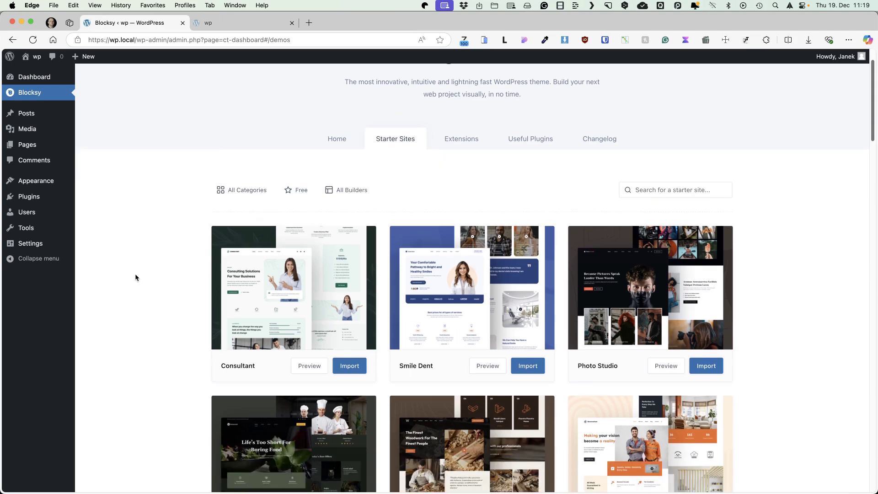
{"action": "scroll", "coordinate": [136, 276], "scroll_direction": "down", "scroll_amount": 9}
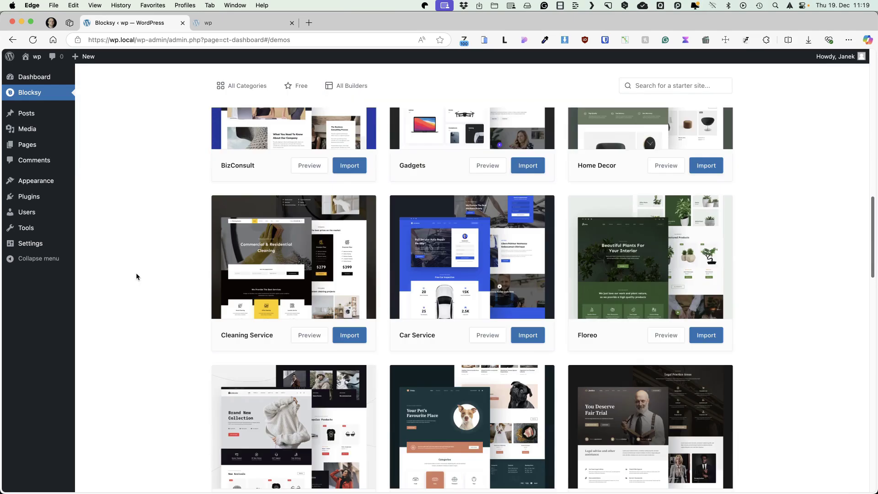
{"action": "scroll", "coordinate": [137, 274], "scroll_direction": "down", "scroll_amount": 2}
{"action": "scroll", "coordinate": [136, 273], "scroll_direction": "down", "scroll_amount": 4}
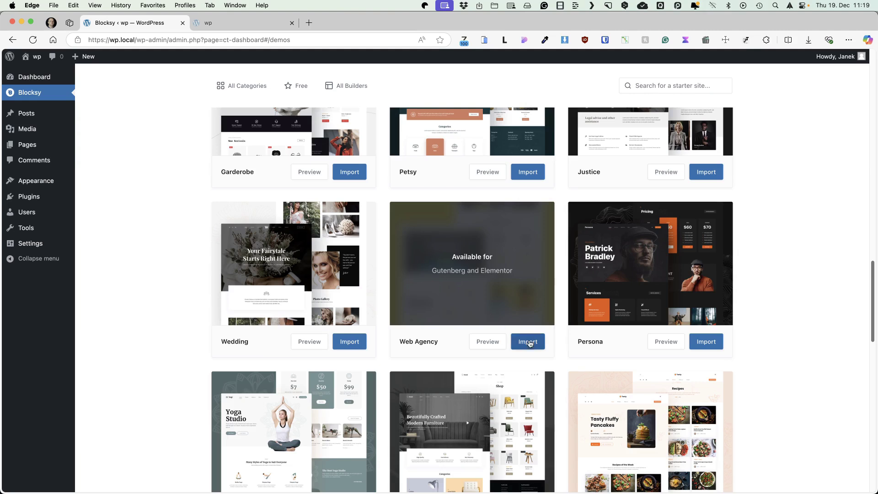
Step: Import the Web Agency starter site using Gutenberg and its required plugins, then view the site
{"action": "left_click", "coordinate": [528, 341]}
{"action": "left_click", "coordinate": [551, 381]}
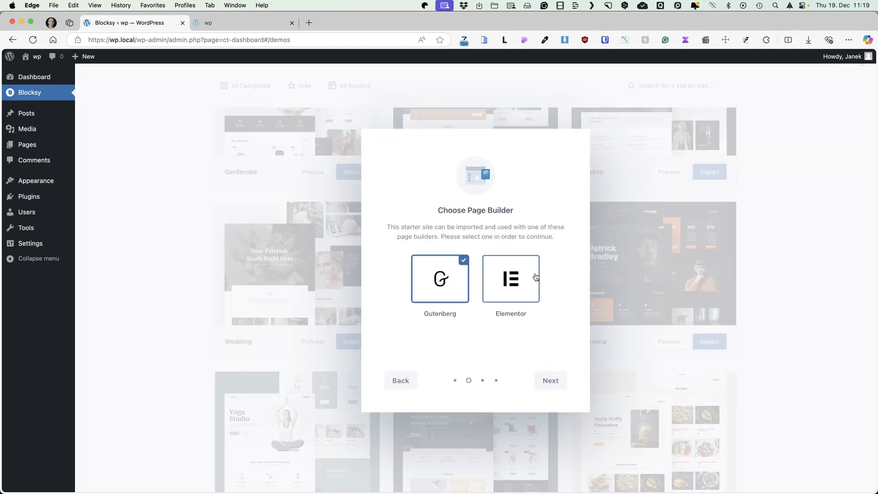
{"action": "left_click", "coordinate": [552, 384]}
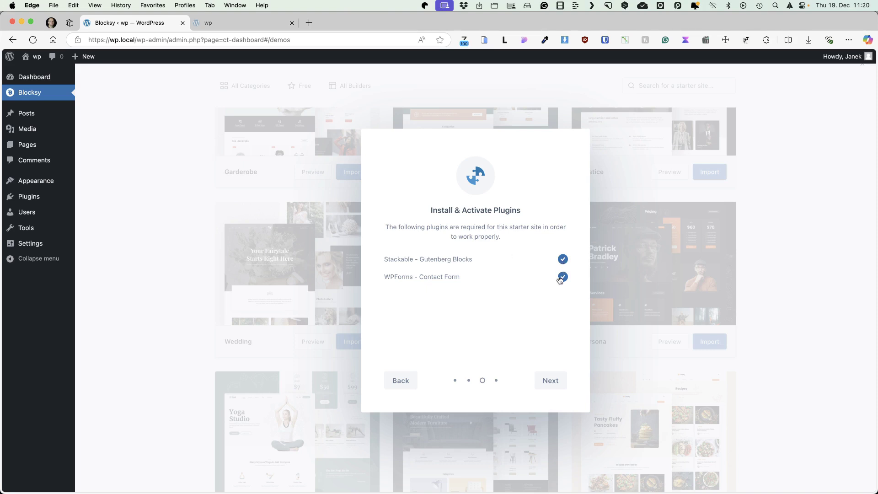
{"action": "left_click", "coordinate": [552, 385]}
{"action": "left_click", "coordinate": [553, 386]}
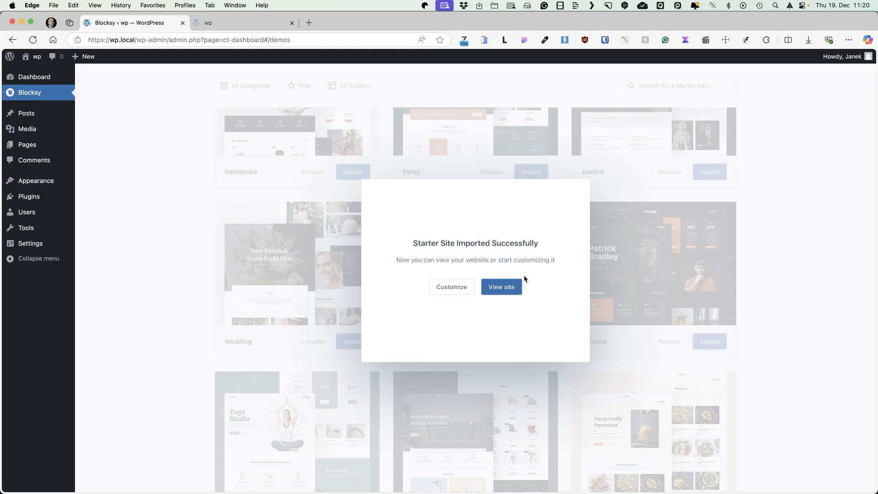
{"action": "left_click", "coordinate": [504, 287]}
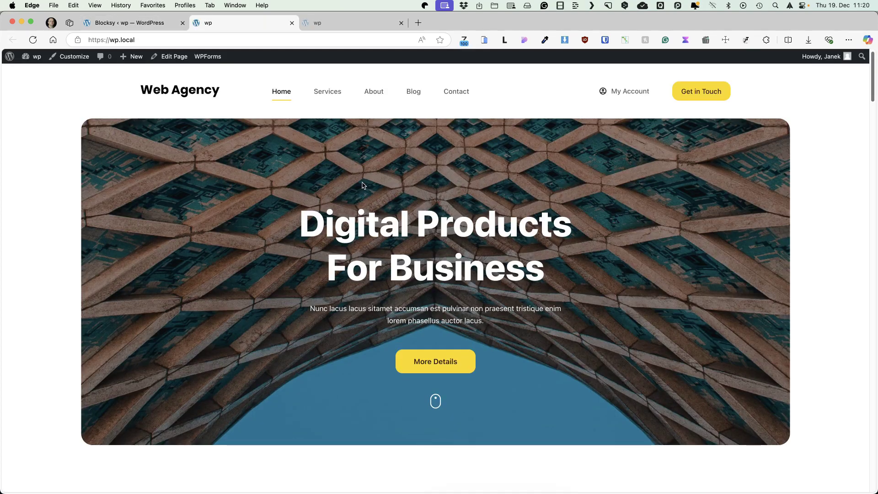
Step: Return to the Blocksy dashboard, dismiss the import success message, and reveal the Appearance submenu
{"action": "scroll", "coordinate": [363, 185], "scroll_direction": "down", "scroll_amount": 15}
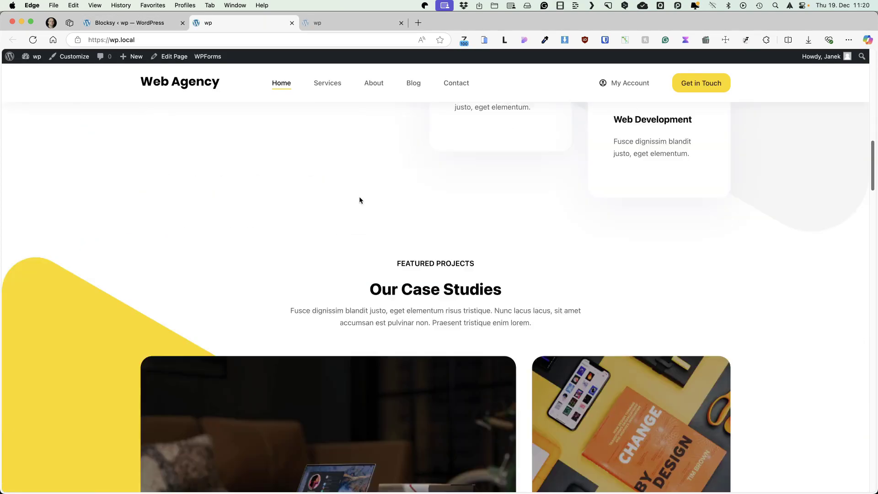
{"action": "scroll", "coordinate": [359, 200], "scroll_direction": "up", "scroll_amount": 15}
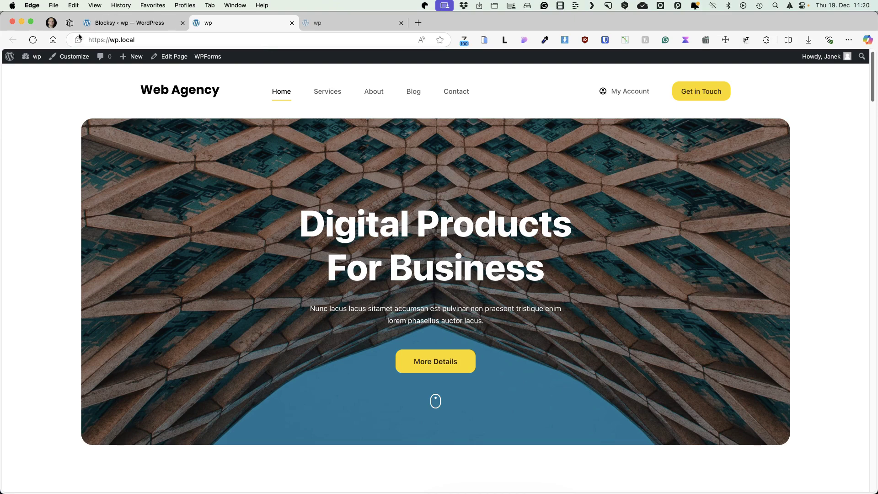
{"action": "left_click", "coordinate": [120, 26]}
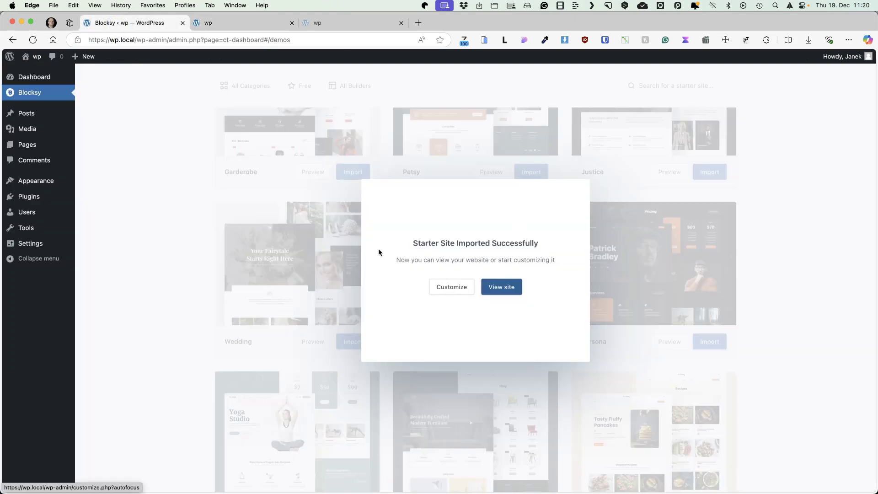
{"action": "left_click", "coordinate": [180, 413]}
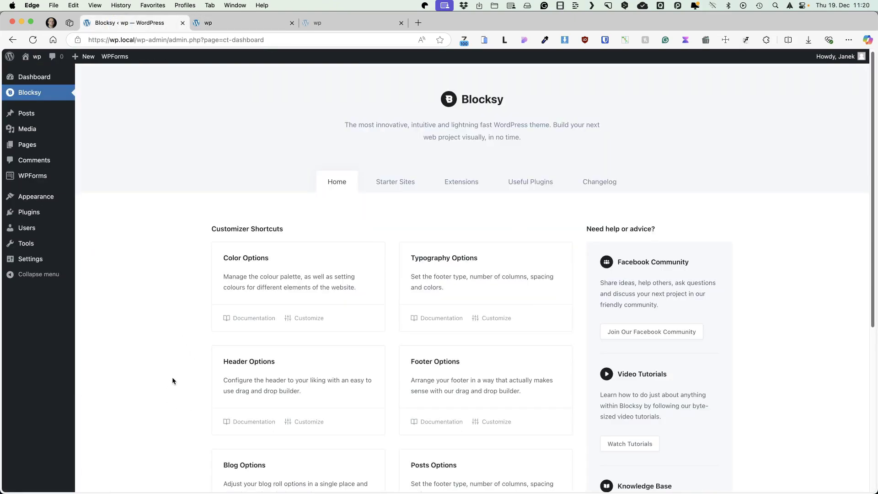
{"action": "mouse_move", "coordinate": [61, 204]}
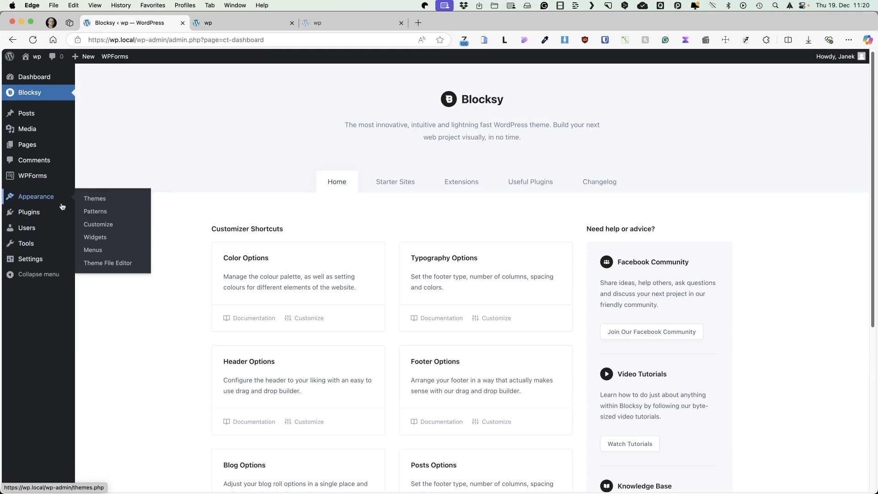
{"action": "left_click", "coordinate": [112, 224]}
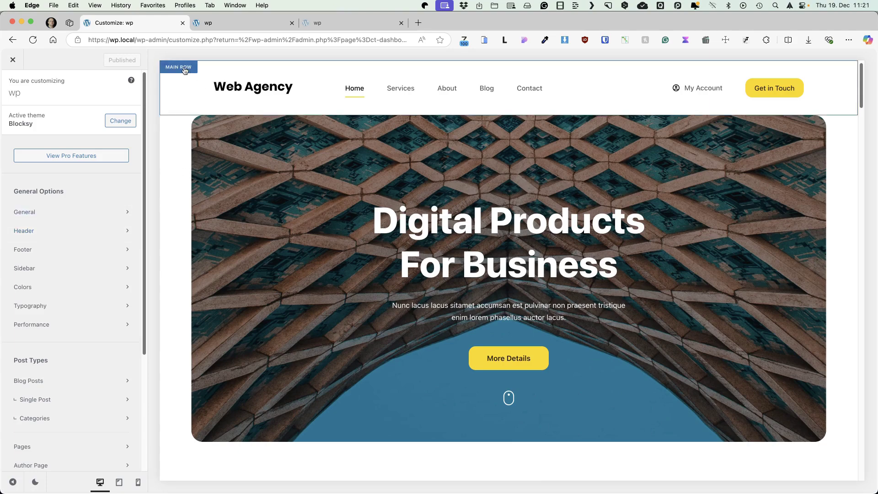
{"action": "left_click", "coordinate": [179, 68]}
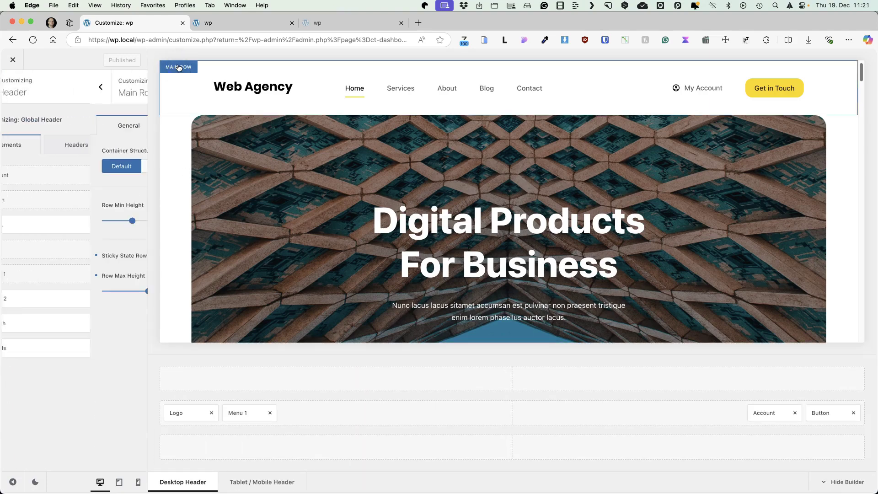
{"action": "left_click", "coordinate": [12, 87]}
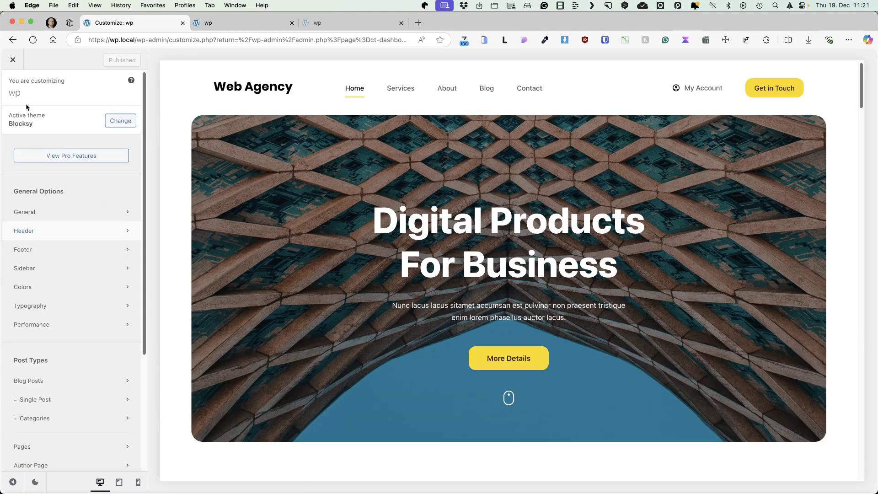
{"action": "left_click", "coordinate": [35, 227]}
{"action": "left_click", "coordinate": [179, 414]}
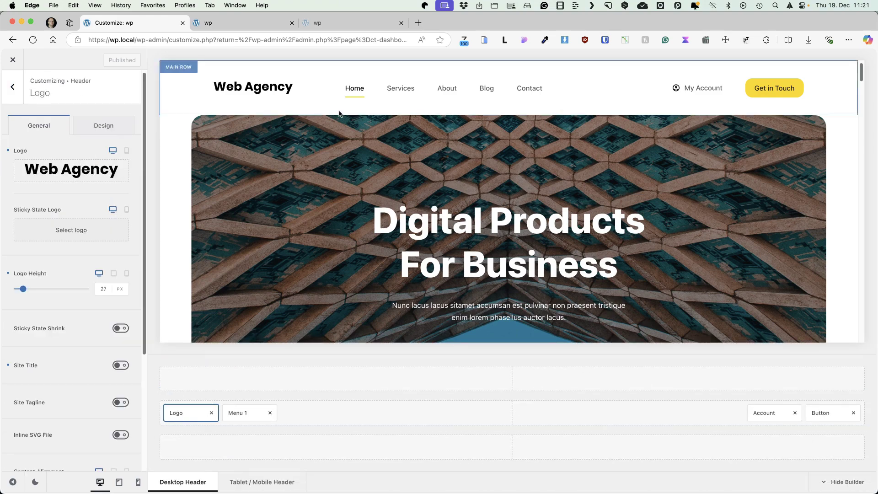
{"action": "left_click", "coordinate": [239, 413]}
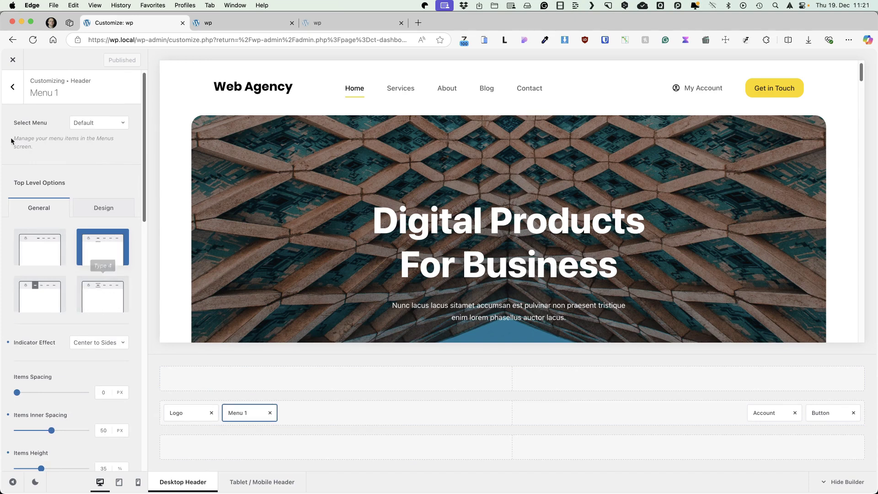
{"action": "left_click", "coordinate": [12, 86]}
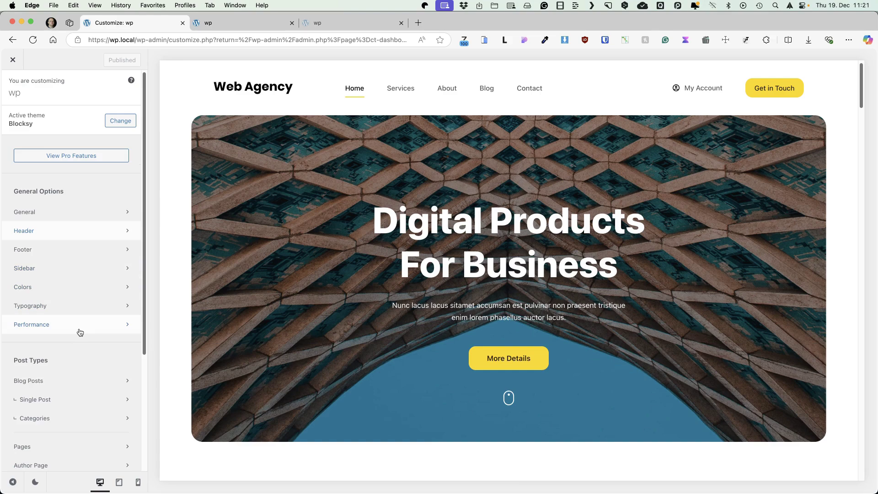
{"action": "left_click", "coordinate": [13, 60]}
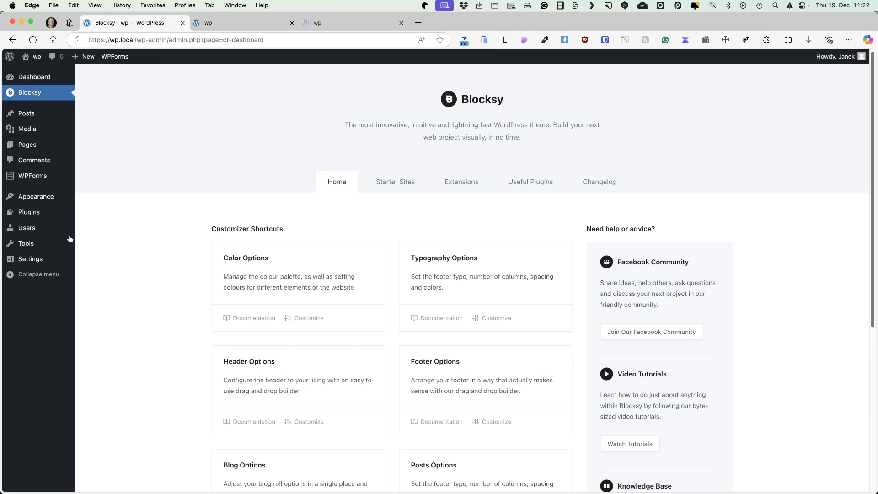
Step: Bulk-delete the Hello Dolly and Akismet Anti-spam plugins from Installed Plugins
{"action": "mouse_move", "coordinate": [64, 213]}
{"action": "left_click", "coordinate": [116, 214]}
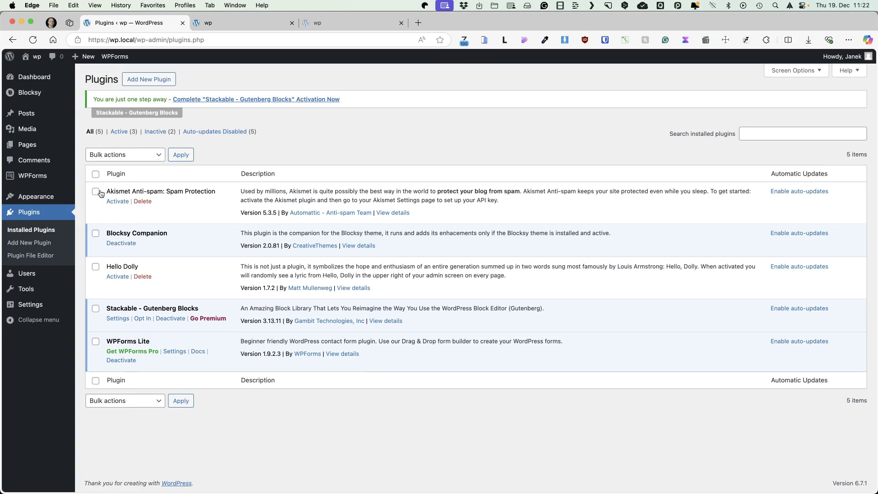
{"action": "left_click", "coordinate": [95, 267]}
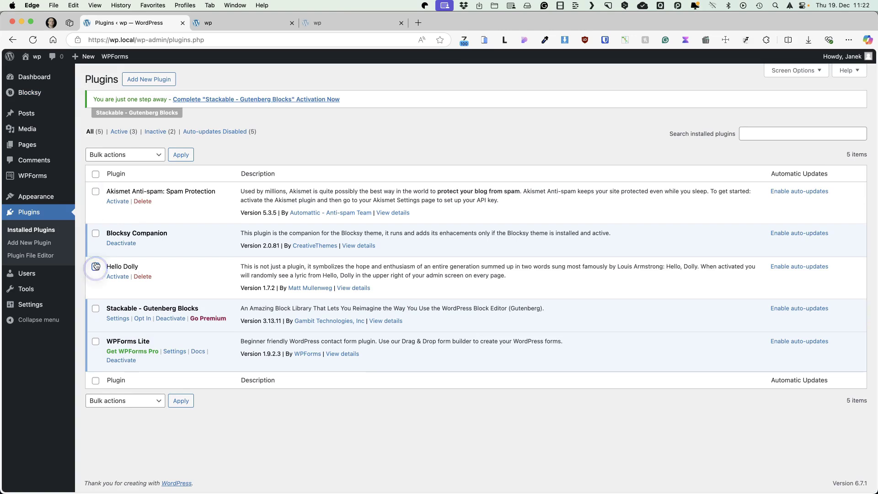
{"action": "left_click", "coordinate": [95, 191]}
{"action": "left_click", "coordinate": [143, 159]}
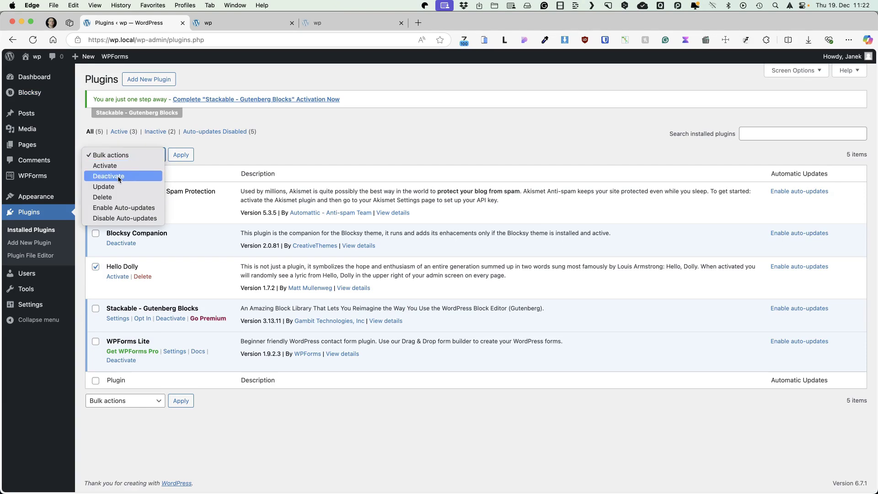
{"action": "left_click", "coordinate": [111, 192]}
{"action": "left_click", "coordinate": [181, 155]}
{"action": "left_click", "coordinate": [520, 102]}
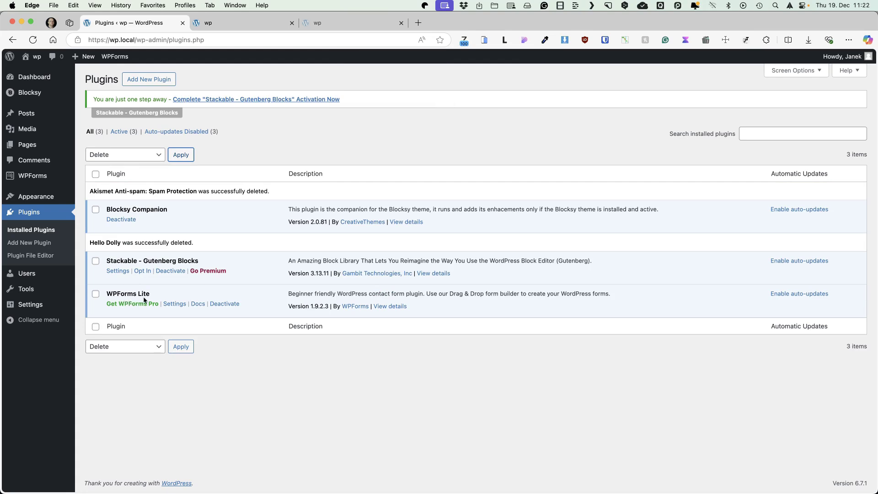
{"action": "left_click", "coordinate": [390, 128]}
{"action": "left_click", "coordinate": [151, 81]}
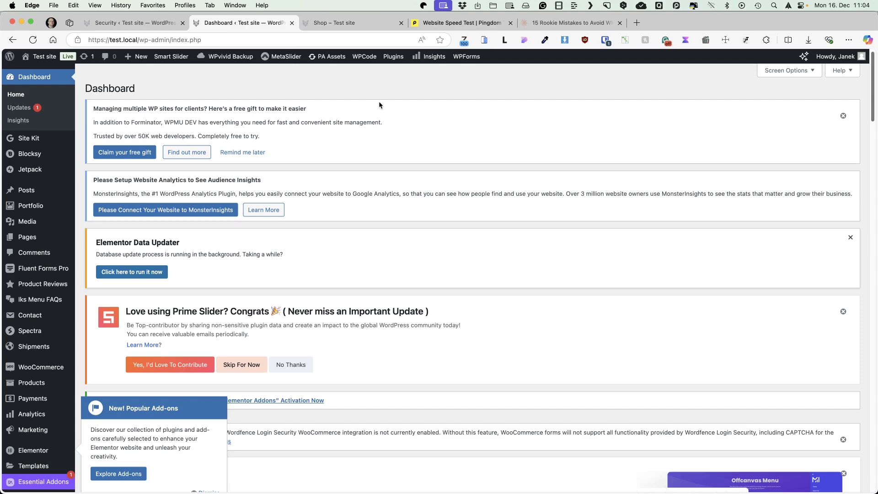
Step: Point out the All In One WP Security, Wordfence Security and Fluent Forms plugins in the list
{"action": "scroll", "coordinate": [541, 136], "scroll_direction": "down", "scroll_amount": 5}
{"action": "scroll", "coordinate": [541, 136], "scroll_direction": "down", "scroll_amount": 9}
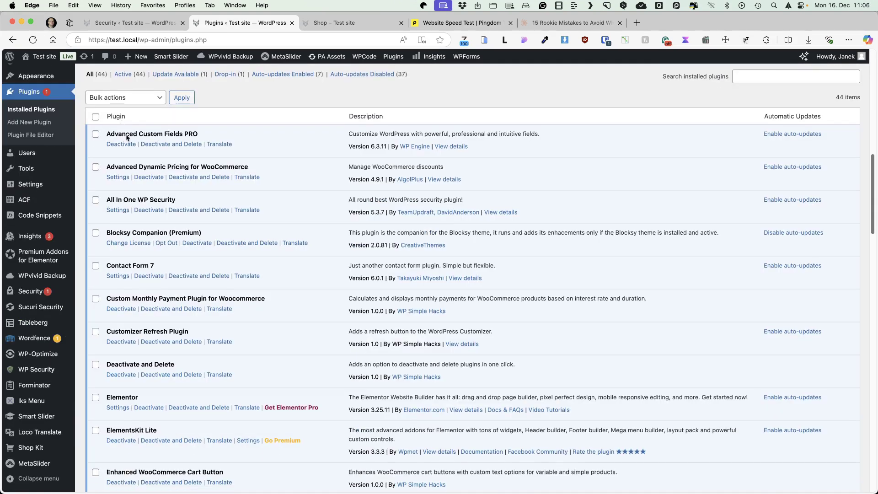
{"action": "left_click_drag", "start_coordinate": [180, 207], "coordinate": [105, 199]}
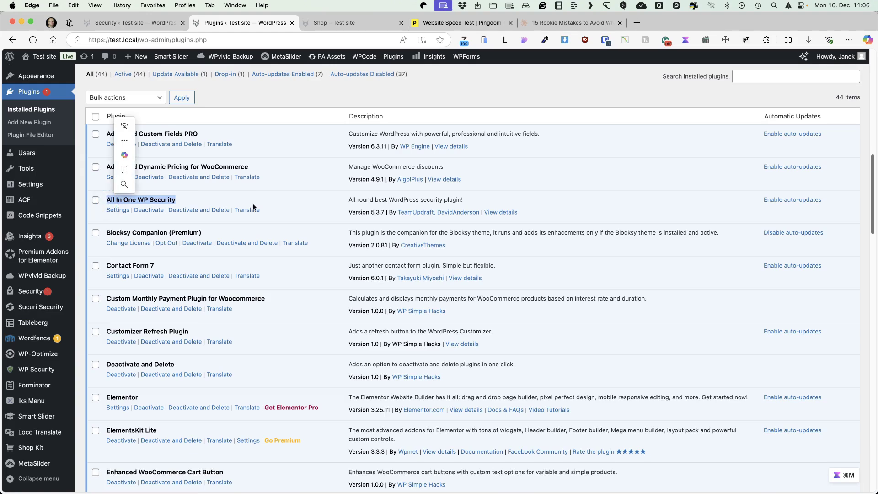
{"action": "scroll", "coordinate": [253, 206], "scroll_direction": "down", "scroll_amount": 20}
{"action": "left_click_drag", "start_coordinate": [298, 277], "coordinate": [102, 278]}
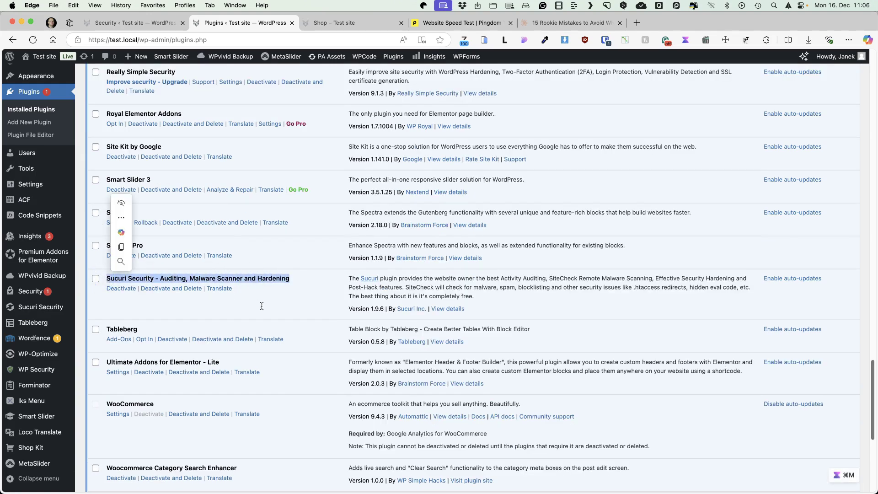
{"action": "scroll", "coordinate": [173, 319], "scroll_direction": "down", "scroll_amount": 5}
{"action": "left_click_drag", "start_coordinate": [174, 319], "coordinate": [99, 315]}
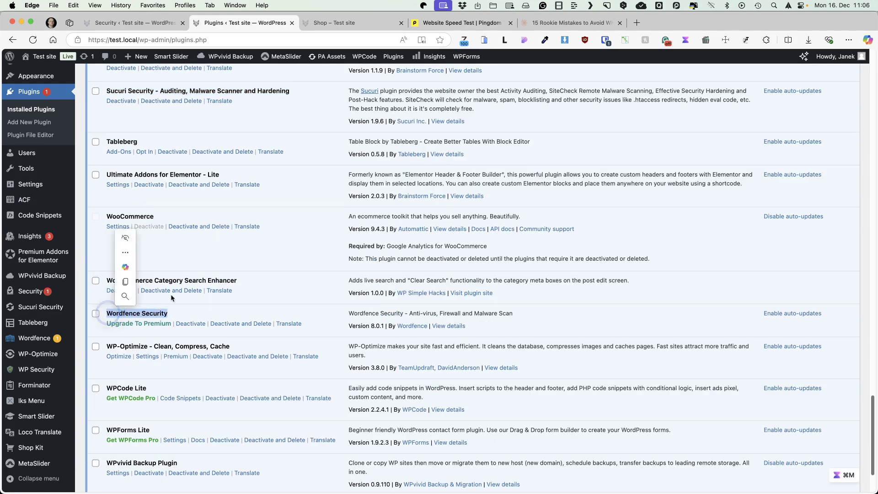
{"action": "scroll", "coordinate": [281, 271], "scroll_direction": "up", "scroll_amount": 20}
{"action": "scroll", "coordinate": [421, 310], "scroll_direction": "down", "scroll_amount": 10}
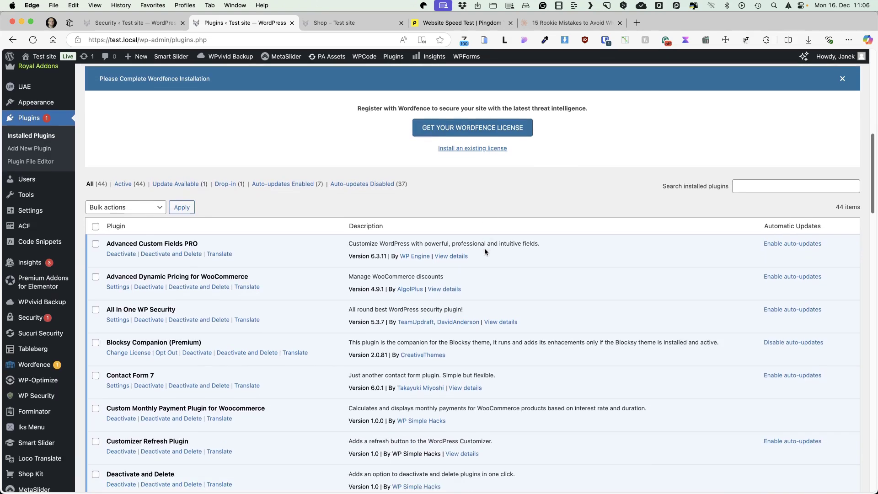
{"action": "scroll", "coordinate": [485, 248], "scroll_direction": "down", "scroll_amount": 5}
{"action": "left_click_drag", "start_coordinate": [153, 247], "coordinate": [106, 247]}
{"action": "scroll", "coordinate": [173, 292], "scroll_direction": "down", "scroll_amount": 10}
{"action": "left_click_drag", "start_coordinate": [156, 280], "coordinate": [99, 277]}
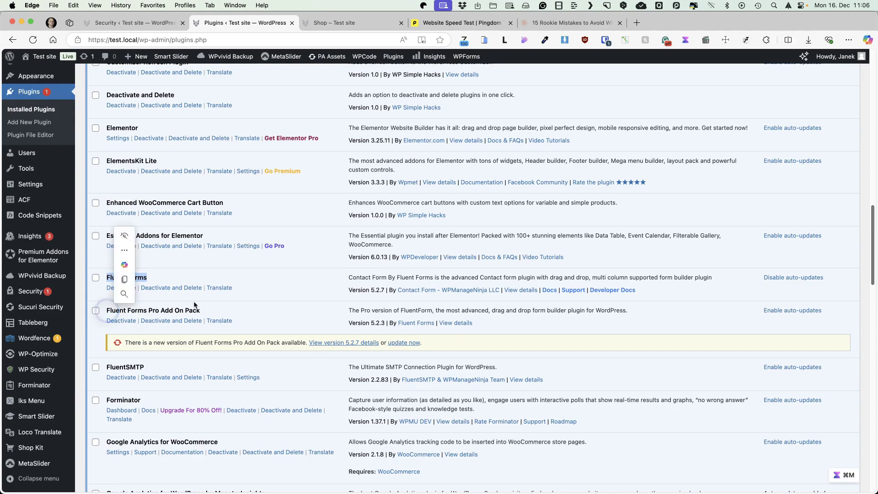
{"action": "scroll", "coordinate": [135, 311], "scroll_direction": "down", "scroll_amount": 7}
{"action": "left_click_drag", "start_coordinate": [142, 224], "coordinate": [109, 226]}
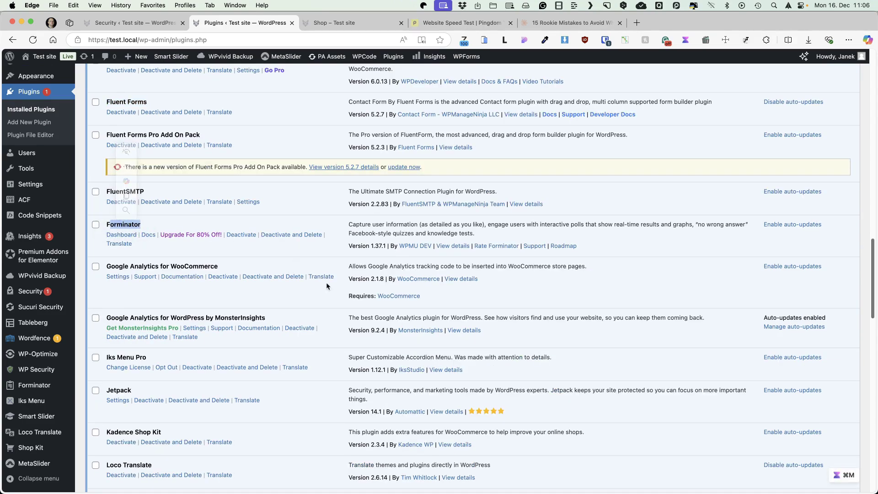
Step: Point out the Smart Slider 3, Prime Slider and MetaSlider plugins, then return to the top
{"action": "scroll", "coordinate": [427, 284], "scroll_direction": "up", "scroll_amount": 20}
{"action": "scroll", "coordinate": [427, 297], "scroll_direction": "down", "scroll_amount": 8}
{"action": "scroll", "coordinate": [425, 297], "scroll_direction": "down", "scroll_amount": 12}
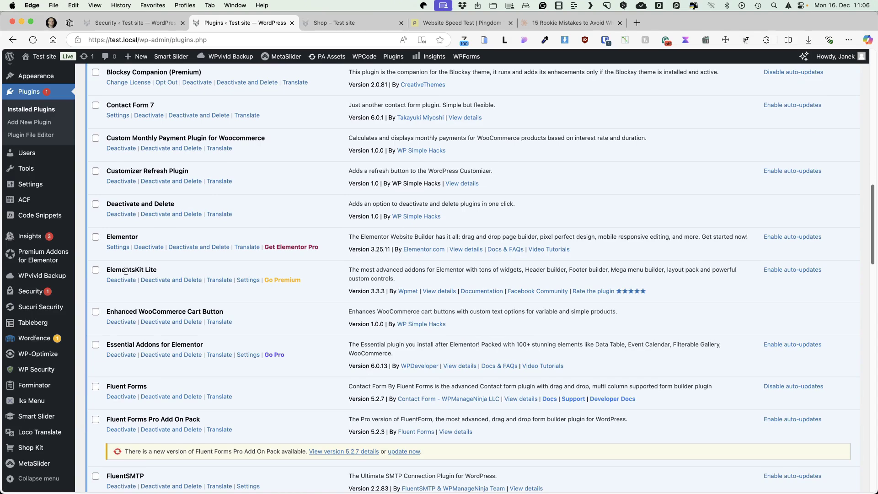
{"action": "scroll", "coordinate": [126, 272], "scroll_direction": "down", "scroll_amount": 20}
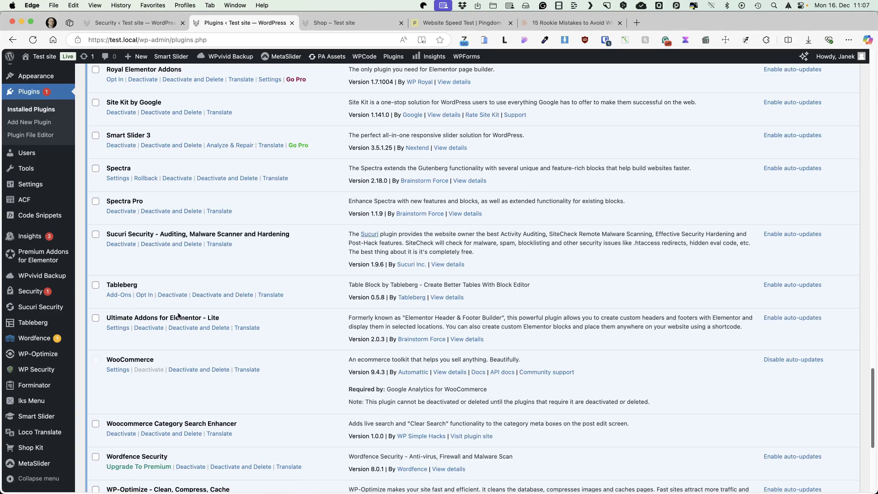
{"action": "triple_click", "coordinate": [117, 135]}
{"action": "scroll", "coordinate": [190, 251], "scroll_direction": "up", "scroll_amount": 8}
{"action": "triple_click", "coordinate": [112, 204]}
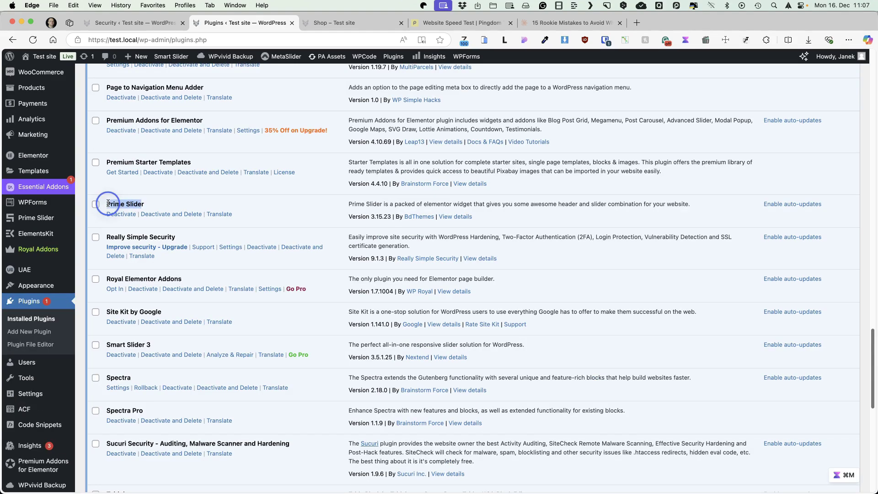
{"action": "scroll", "coordinate": [190, 221], "scroll_direction": "up", "scroll_amount": 6}
{"action": "triple_click", "coordinate": [112, 187]}
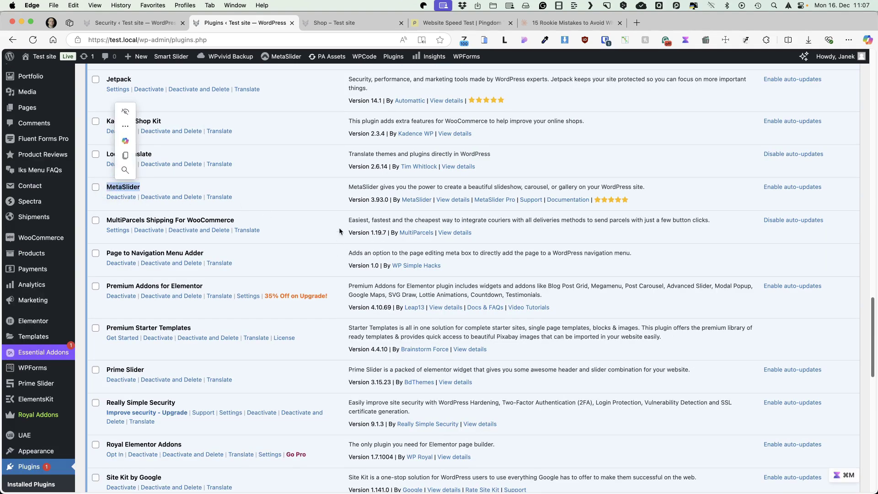
{"action": "scroll", "coordinate": [472, 269], "scroll_direction": "up", "scroll_amount": 20}
{"action": "scroll", "coordinate": [473, 266], "scroll_direction": "down", "scroll_amount": 5}
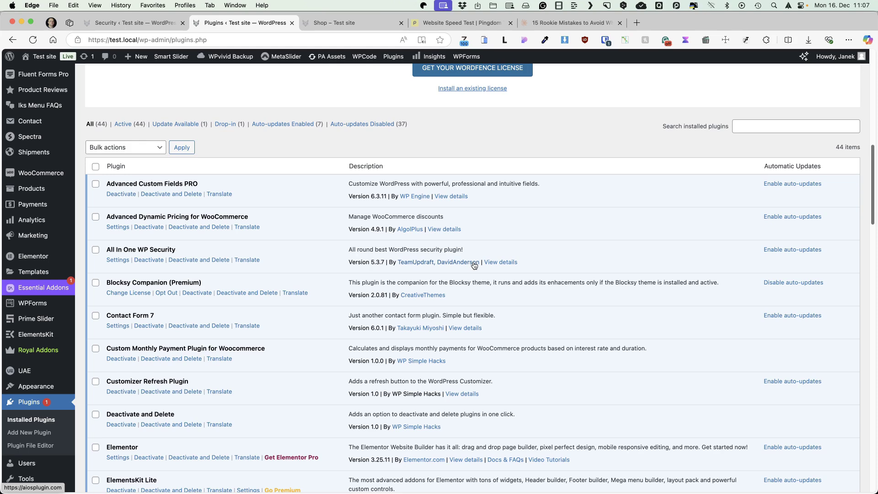
{"action": "scroll", "coordinate": [483, 260], "scroll_direction": "up", "scroll_amount": 1}
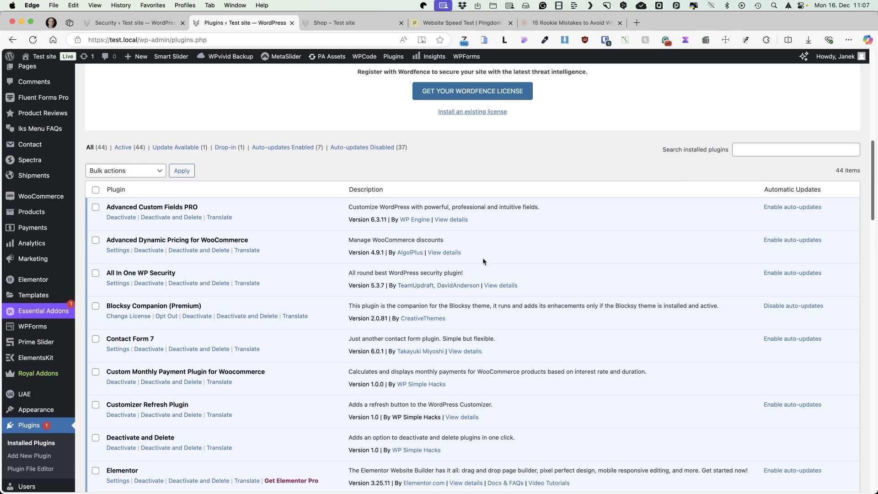
{"action": "scroll", "coordinate": [482, 257], "scroll_direction": "up", "scroll_amount": 5}
{"action": "scroll", "coordinate": [314, 291], "scroll_direction": "up", "scroll_amount": 7}
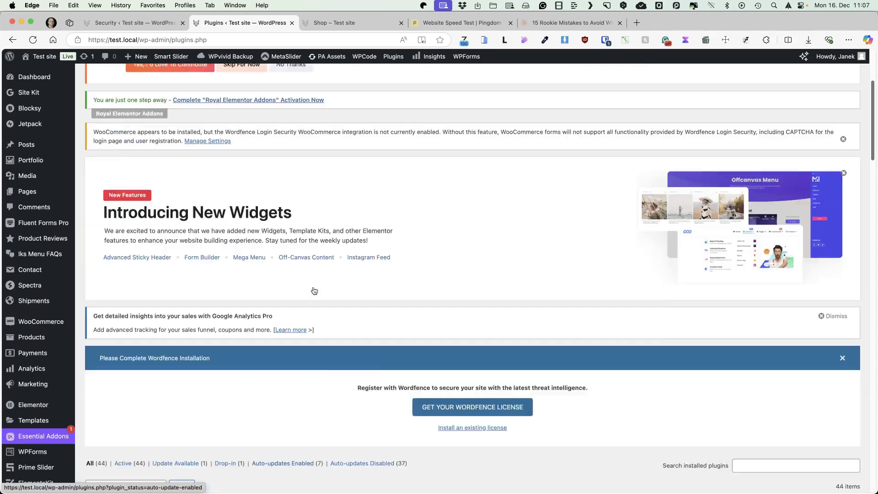
{"action": "scroll", "coordinate": [314, 291], "scroll_direction": "up", "scroll_amount": 6}
{"action": "left_click", "coordinate": [155, 80]}
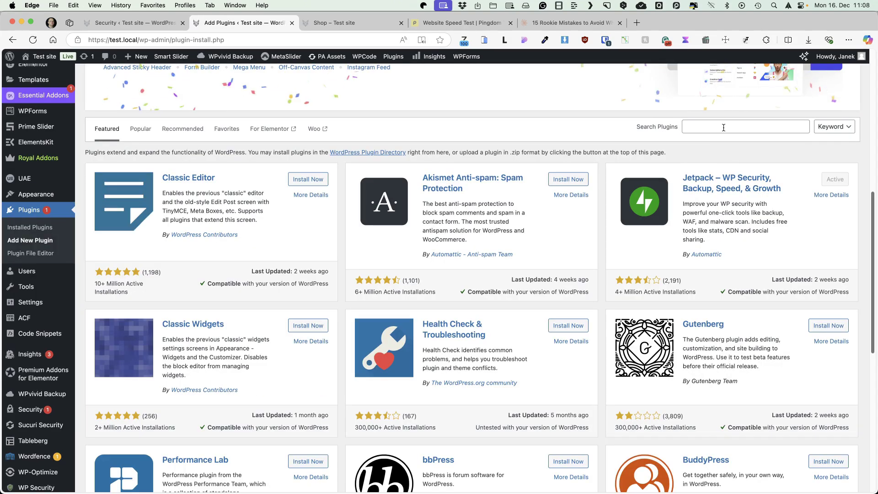
{"action": "left_click", "coordinate": [722, 127]}
{"action": "type", "text": "slid"}
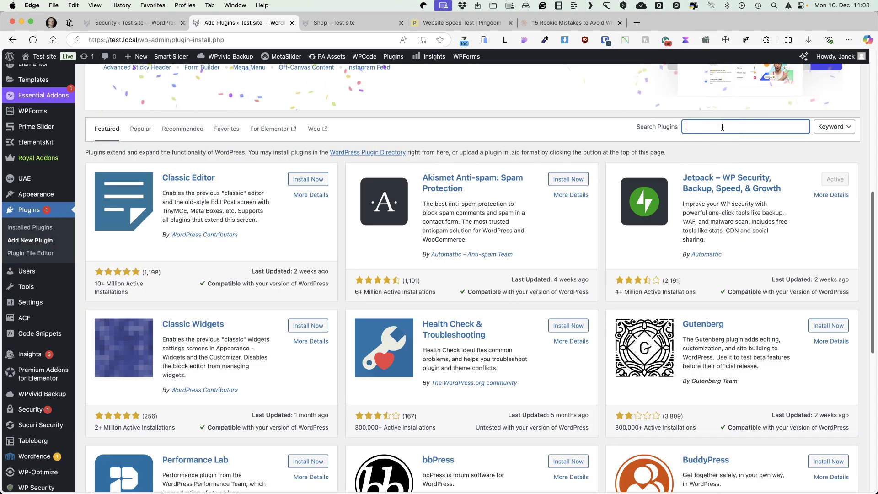
{"action": "type", "text": "er"}
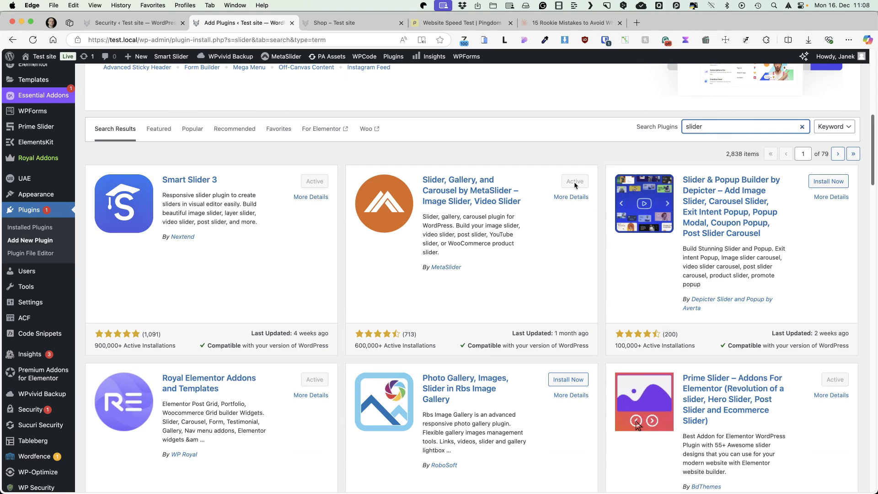
{"action": "scroll", "coordinate": [731, 274], "scroll_direction": "down", "scroll_amount": 2}
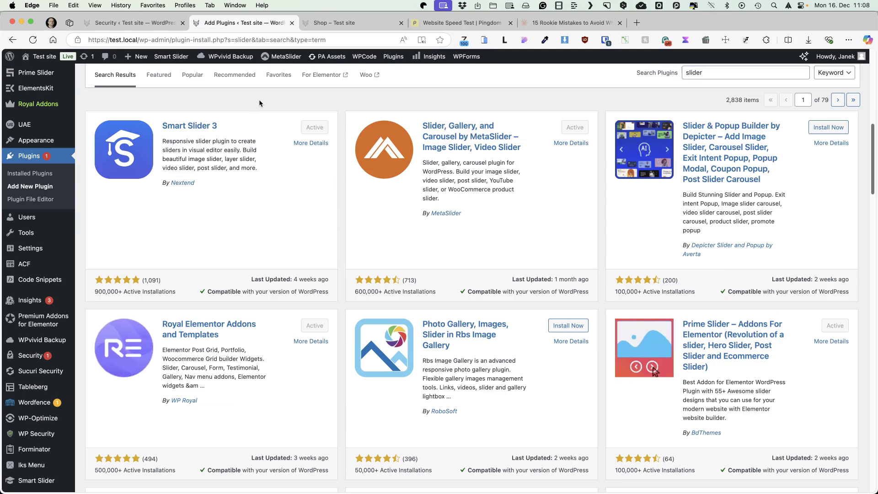
{"action": "left_click", "coordinate": [93, 218]}
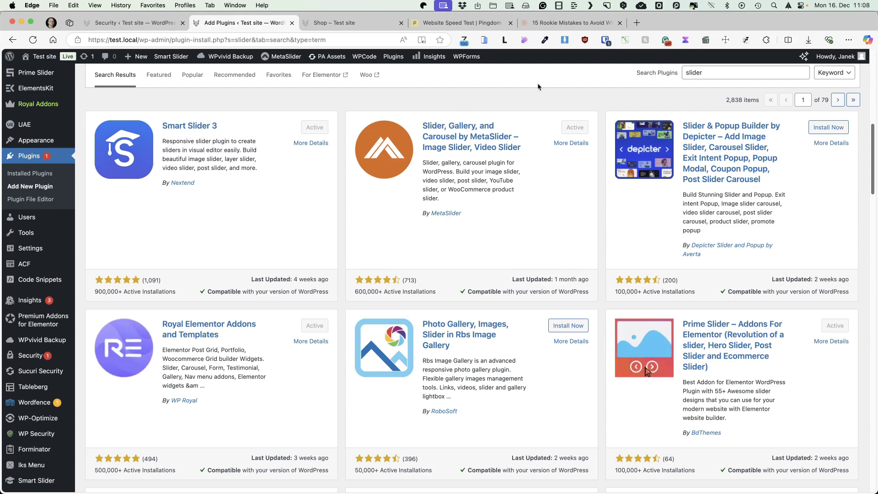
{"action": "scroll", "coordinate": [594, 138], "scroll_direction": "up", "scroll_amount": 15}
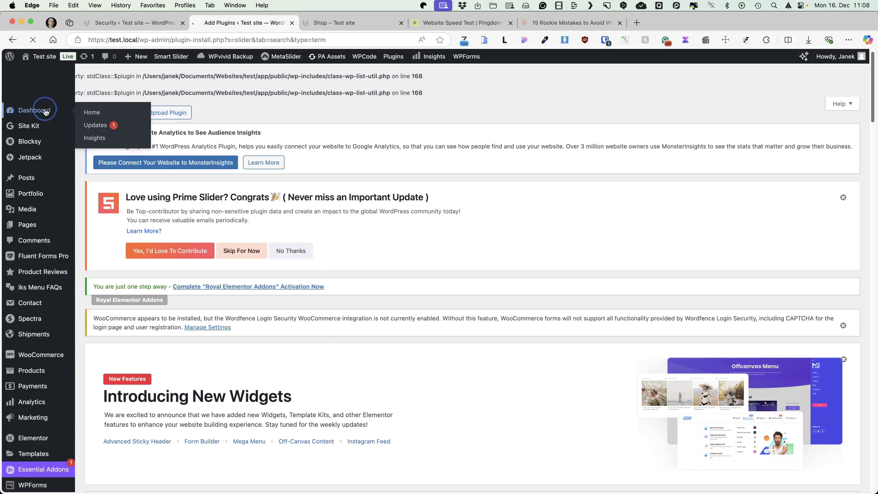
Step: Measure the Dashboard load with Performance-Analyser: 239 requests and 6128 ms total
{"action": "left_click", "coordinate": [46, 112]}
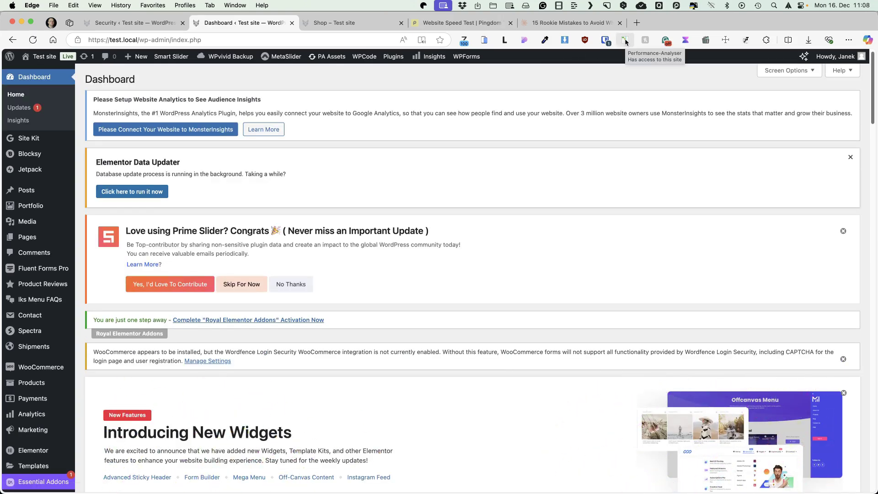
{"action": "left_click", "coordinate": [626, 41]}
{"action": "double_click", "coordinate": [90, 114]}
{"action": "left_click_drag", "start_coordinate": [90, 114], "coordinate": [298, 22]}
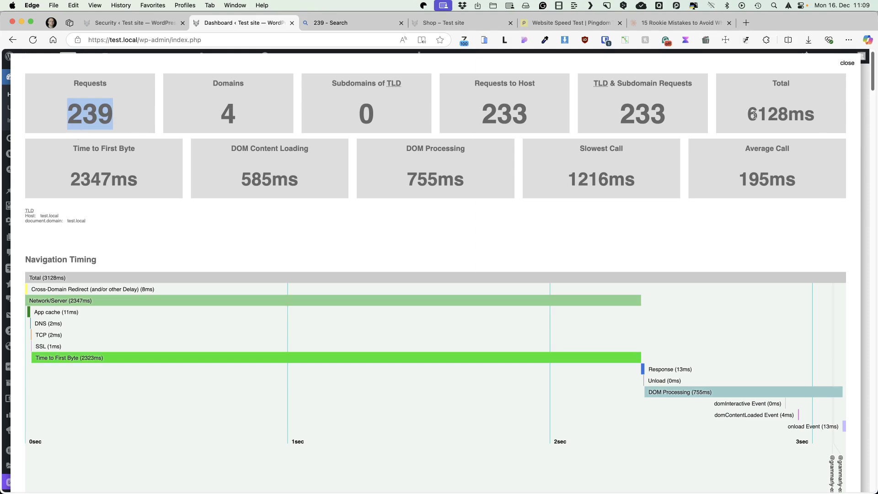
{"action": "left_click", "coordinate": [847, 63]}
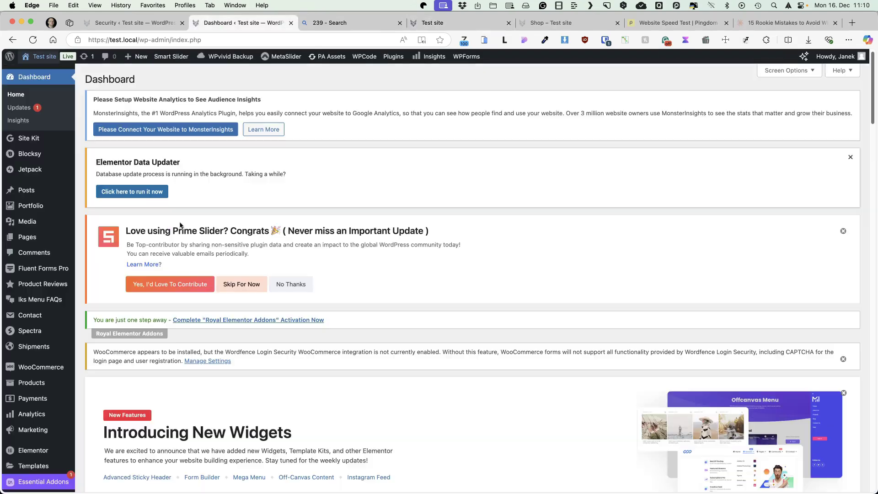
{"action": "mouse_move", "coordinate": [53, 415]}
{"action": "scroll", "coordinate": [53, 415], "scroll_direction": "down", "scroll_amount": 5}
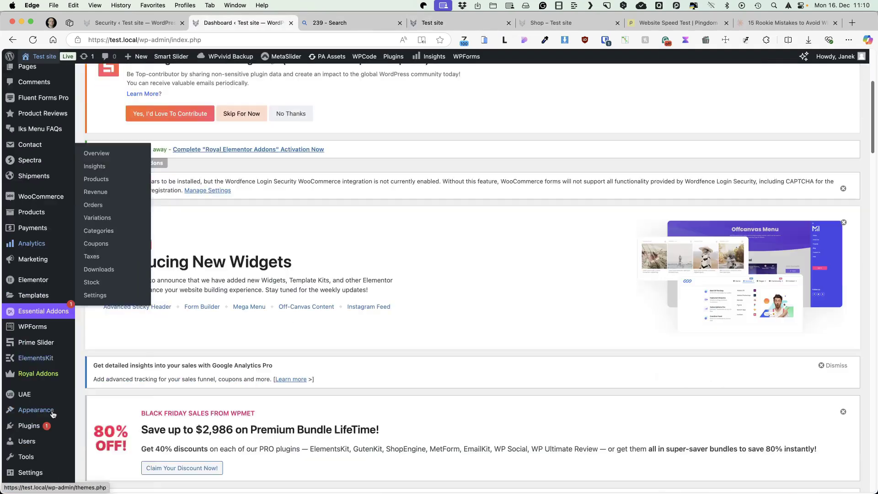
Step: Deactivate All In One WP Security, Contact Form 7 and Customizer Refresh Plugin in bulk
{"action": "mouse_move", "coordinate": [53, 288]}
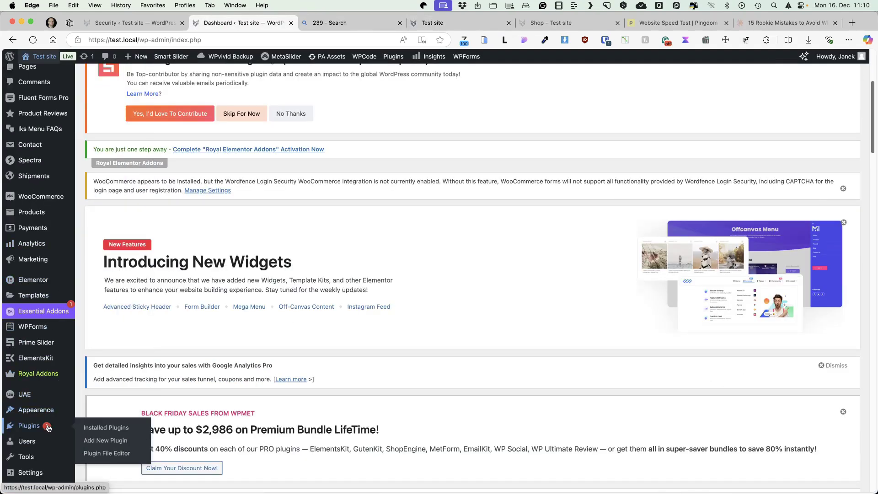
{"action": "left_click", "coordinate": [123, 433]}
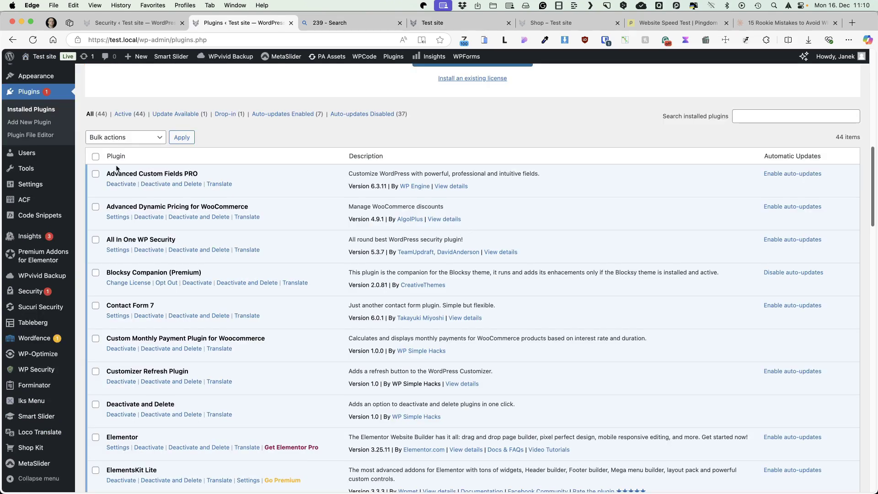
{"action": "scroll", "coordinate": [97, 206], "scroll_direction": "down", "scroll_amount": 1}
{"action": "left_click", "coordinate": [96, 209]}
{"action": "left_click", "coordinate": [98, 275]}
{"action": "scroll", "coordinate": [99, 291], "scroll_direction": "down", "scroll_amount": 3}
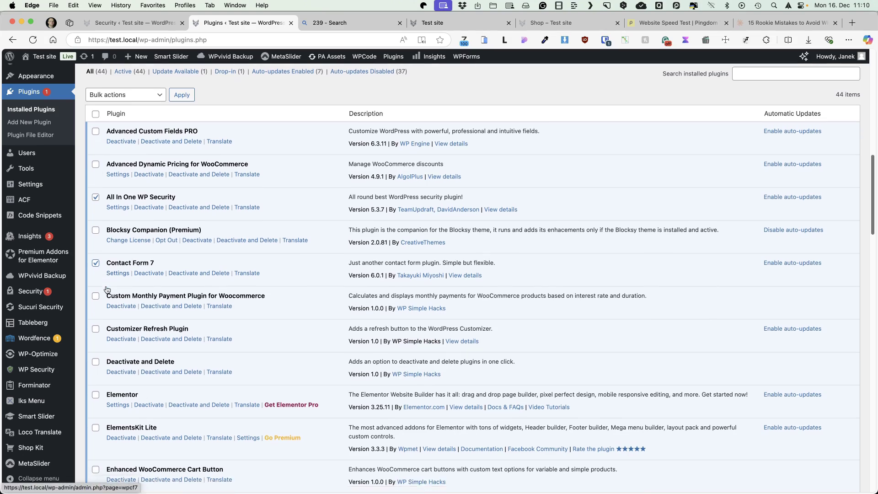
{"action": "left_click", "coordinate": [95, 282]}
{"action": "scroll", "coordinate": [98, 288], "scroll_direction": "down", "scroll_amount": 20}
{"action": "left_click", "coordinate": [133, 443]}
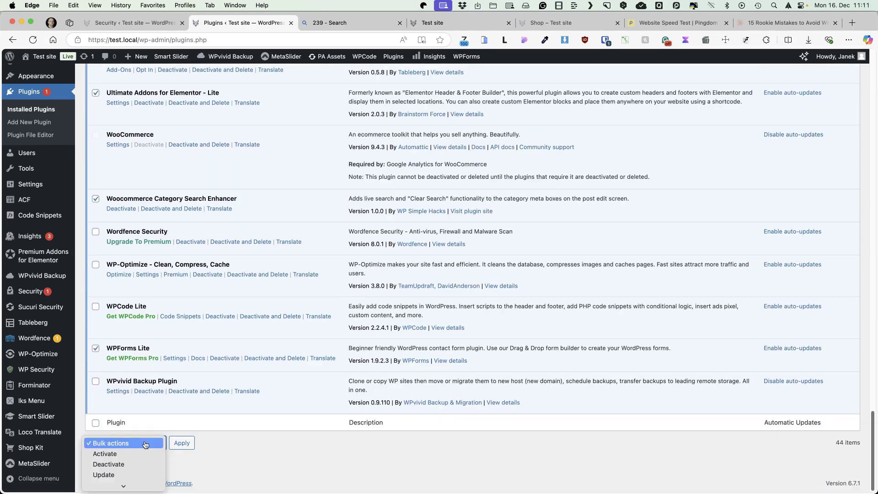
{"action": "left_click", "coordinate": [136, 464]}
{"action": "left_click", "coordinate": [182, 442]}
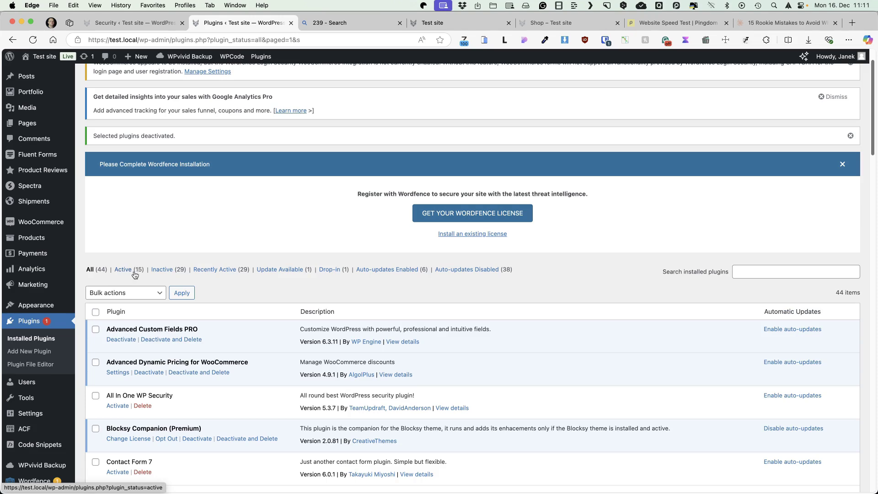
Step: Bulk-delete All In One WP Security, Contact Form 7, Custom Monthly Payment Plugin, Customizer Refresh Plugin and another inactive plugin
{"action": "scroll", "coordinate": [133, 276], "scroll_direction": "down", "scroll_amount": 8}
{"action": "left_click", "coordinate": [96, 215]}
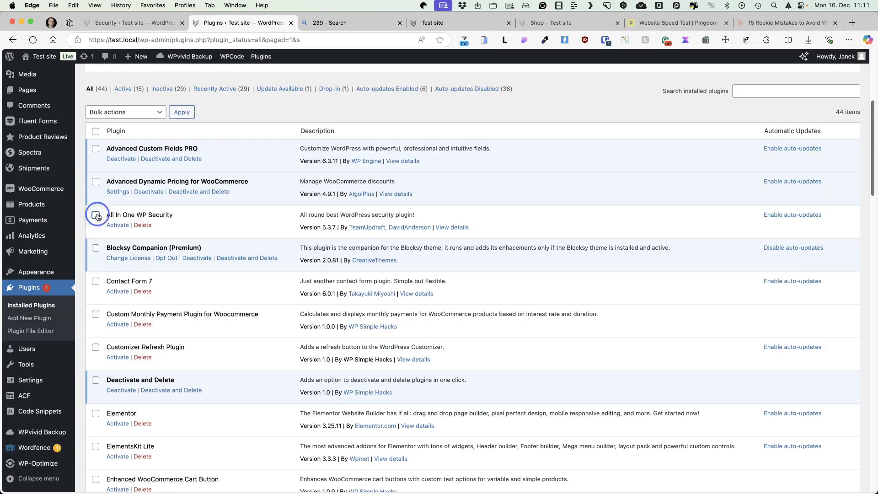
{"action": "left_click", "coordinate": [95, 282]}
{"action": "left_click", "coordinate": [95, 314]}
{"action": "left_click", "coordinate": [96, 347]}
{"action": "scroll", "coordinate": [139, 320], "scroll_direction": "down", "scroll_amount": 5}
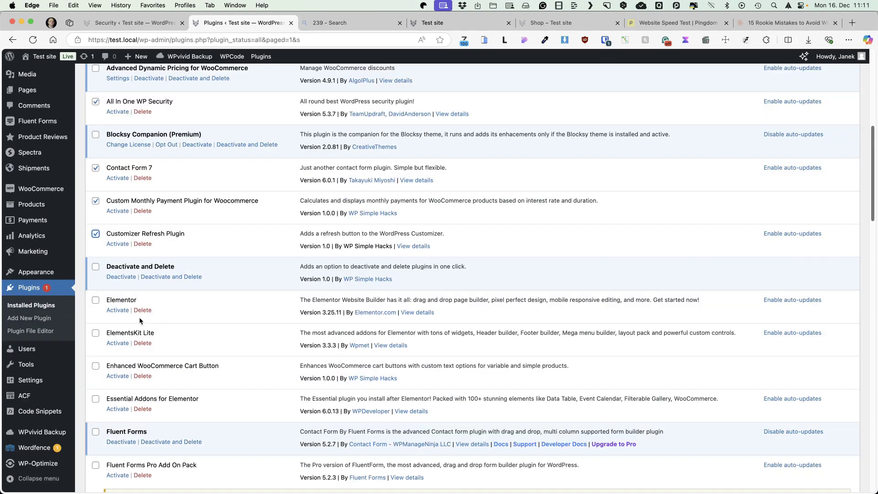
{"action": "left_click", "coordinate": [95, 300]}
{"action": "scroll", "coordinate": [96, 305], "scroll_direction": "down", "scroll_amount": 15}
{"action": "left_click", "coordinate": [121, 443]}
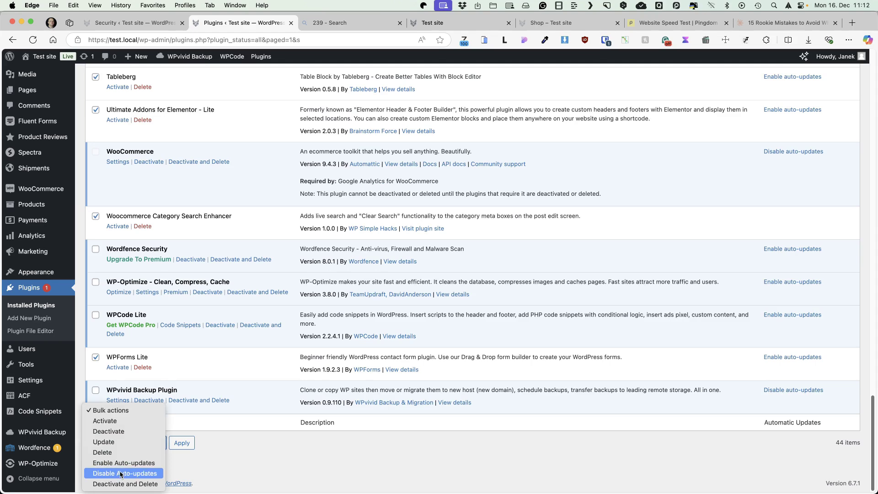
{"action": "left_click", "coordinate": [102, 452]}
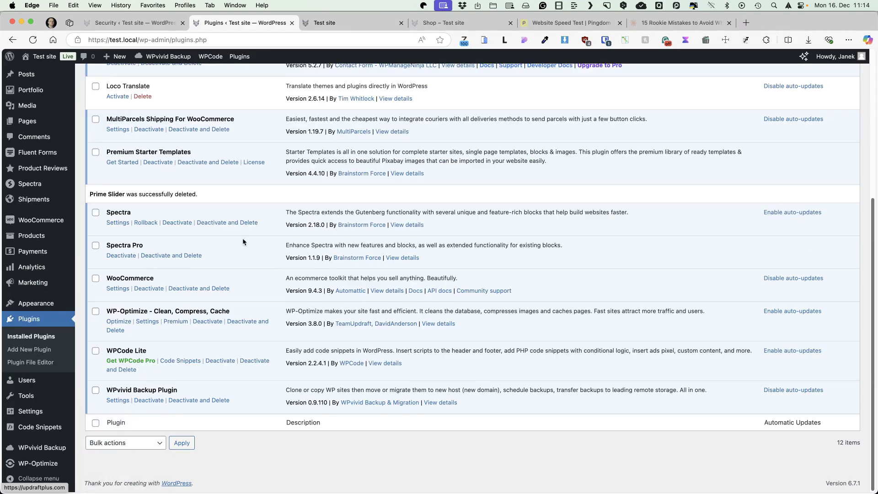
Step: Recheck the Dashboard load time, now 130 requests in 1802 ms
{"action": "scroll", "coordinate": [242, 238], "scroll_direction": "up", "scroll_amount": 3}
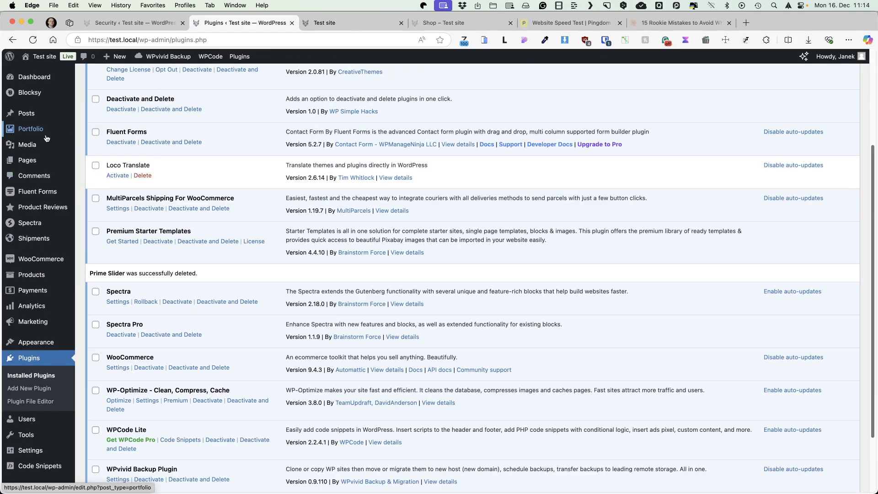
{"action": "left_click", "coordinate": [27, 83]}
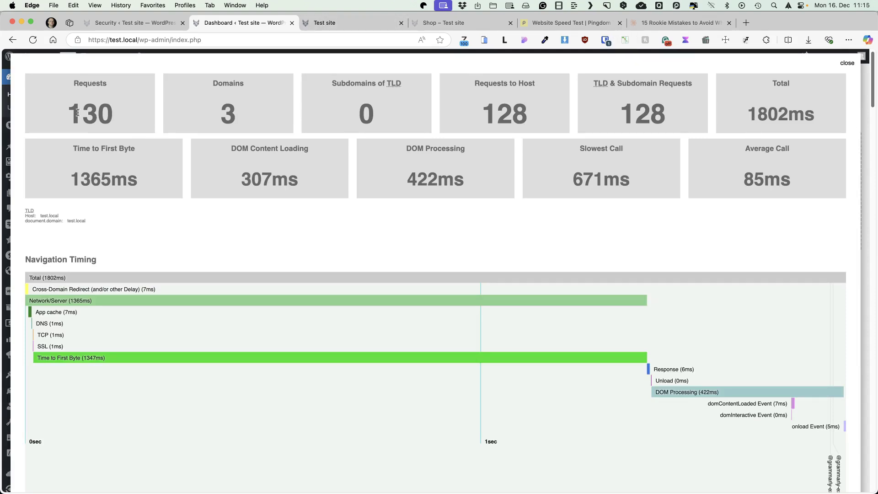
{"action": "left_click", "coordinate": [847, 63]}
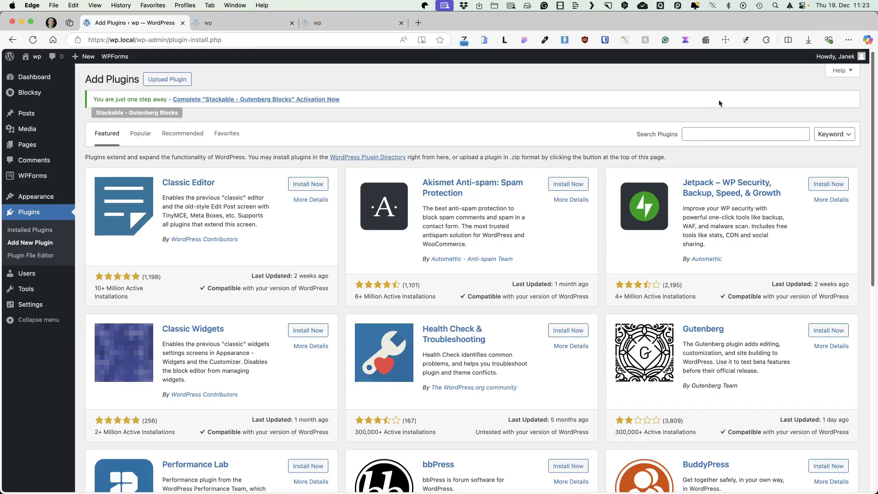
Step: Search the Add Plugins directory for 'wpvivid'
{"action": "left_click", "coordinate": [702, 133]}
{"action": "type", "text": "test"}
{"action": "key", "text": "Escape"}
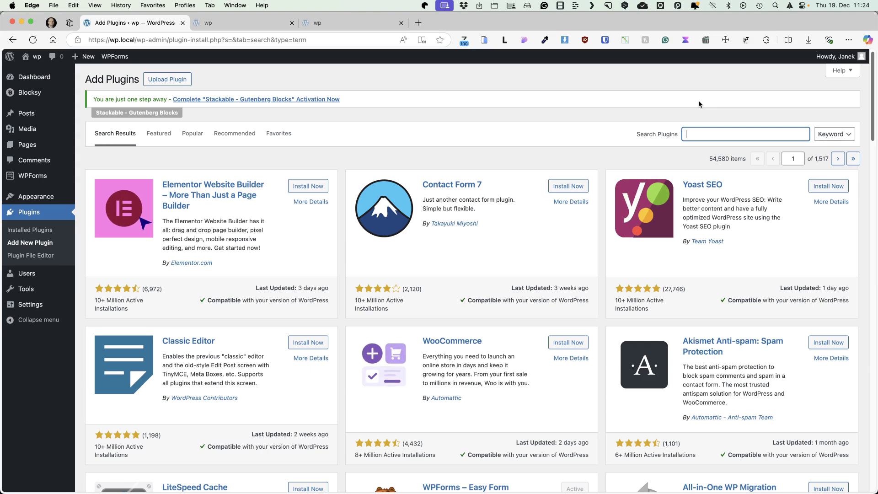
{"action": "type", "text": "wpvivid"}
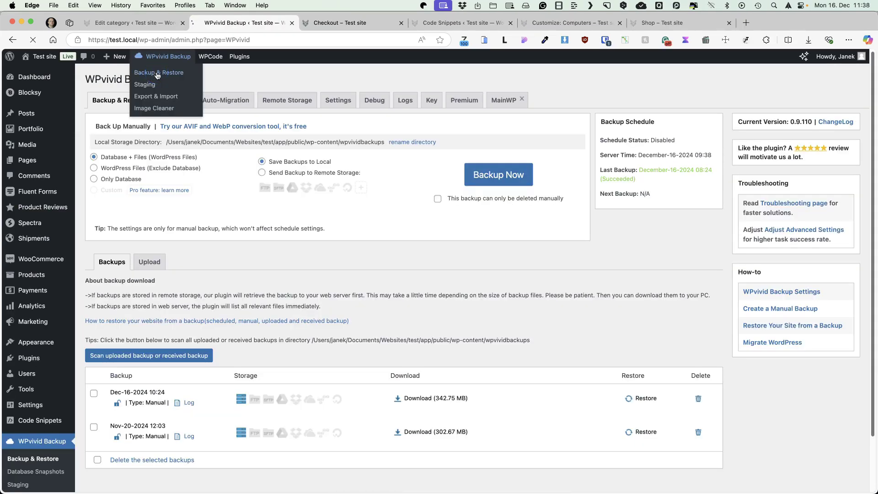
Step: Enable WPvivid's backup schedule and save the changes
{"action": "left_click", "coordinate": [175, 101]}
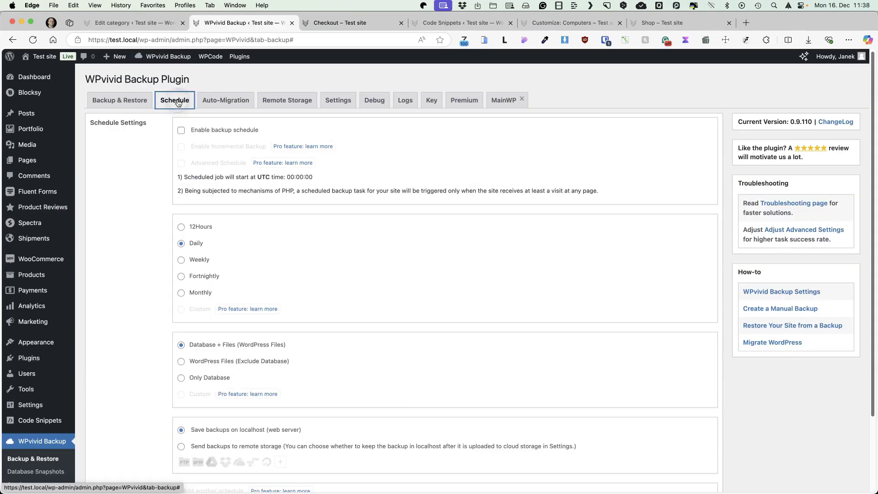
{"action": "left_click", "coordinate": [181, 131]}
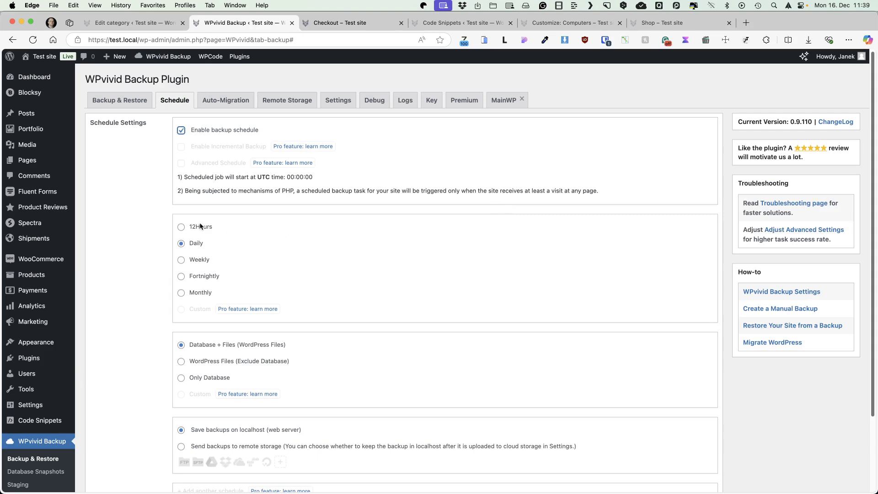
{"action": "scroll", "coordinate": [254, 236], "scroll_direction": "down", "scroll_amount": 3}
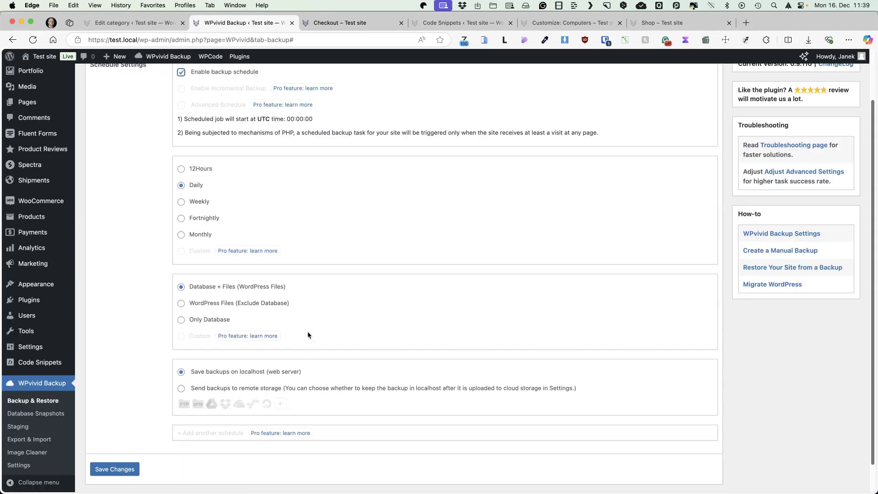
{"action": "scroll", "coordinate": [353, 270], "scroll_direction": "up", "scroll_amount": 3}
{"action": "scroll", "coordinate": [256, 320], "scroll_direction": "down", "scroll_amount": 5}
{"action": "left_click", "coordinate": [121, 437]}
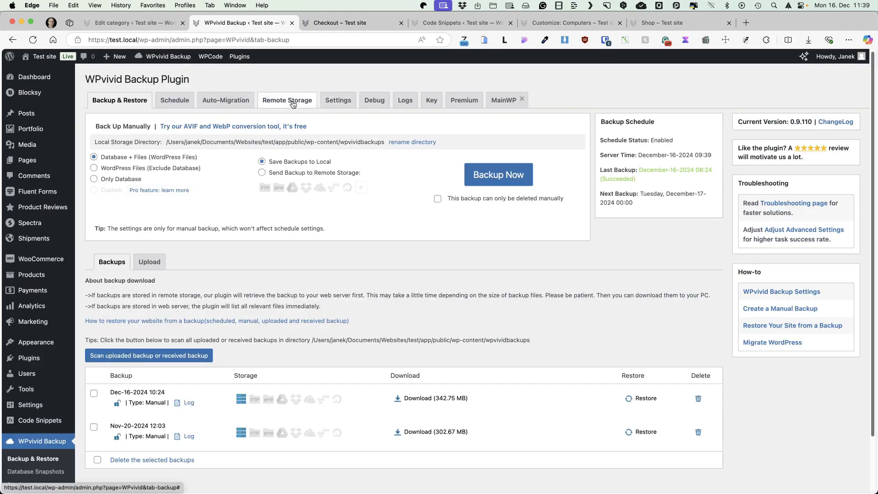
Step: Review WPvivid's Settings and Remote Storage tabs, then return to Backup & Restore
{"action": "left_click", "coordinate": [338, 101]}
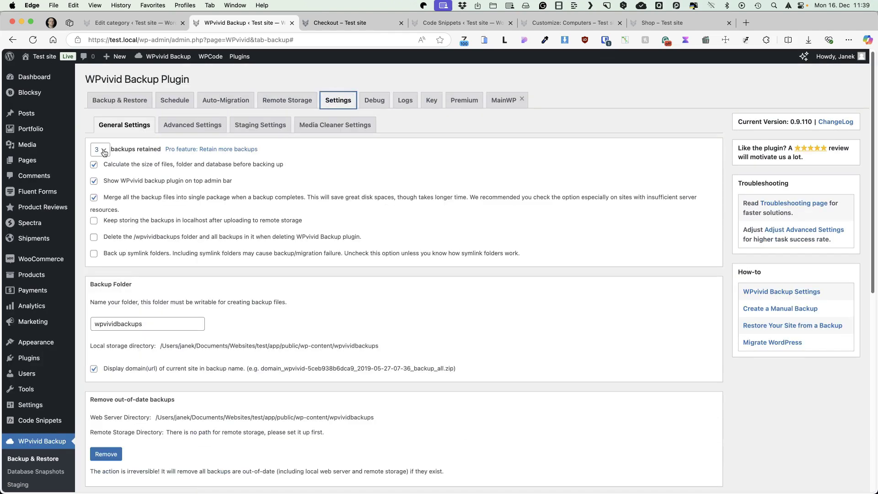
{"action": "left_click", "coordinate": [277, 102]}
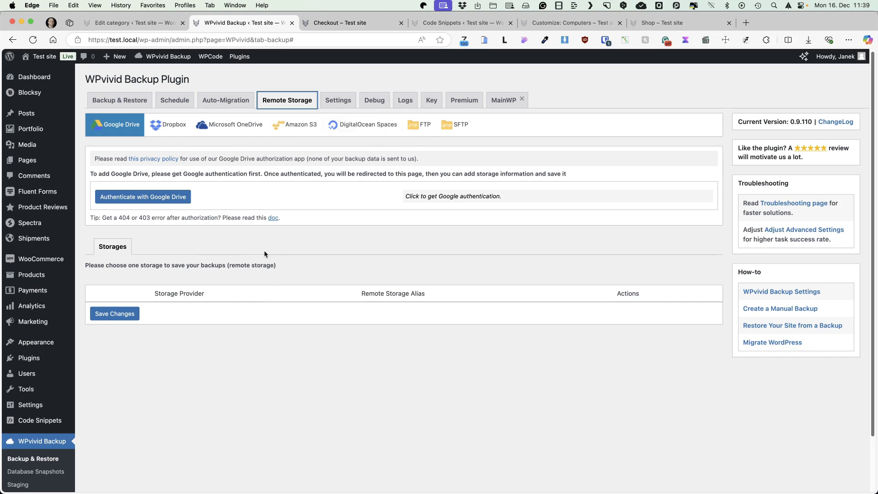
{"action": "left_click", "coordinate": [119, 101]}
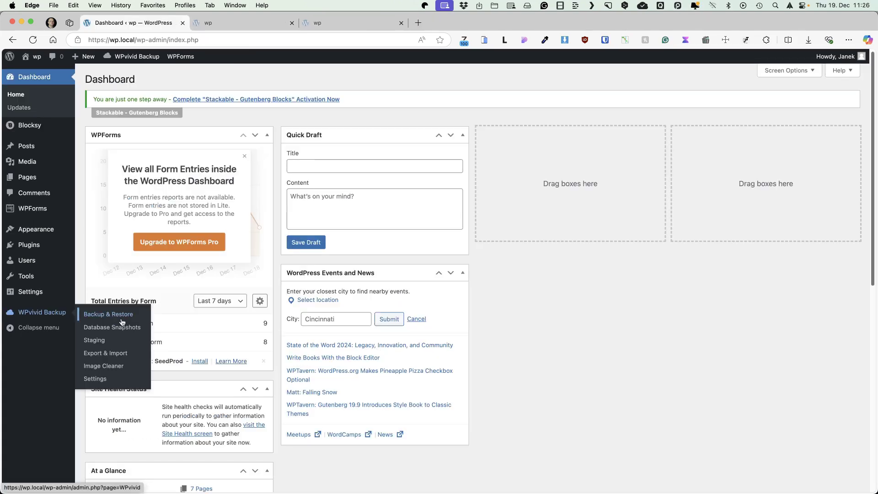
Step: Enable WPvivid scheduled backups every 12 hours of database and files to localhost, and save
{"action": "left_click", "coordinate": [122, 314]}
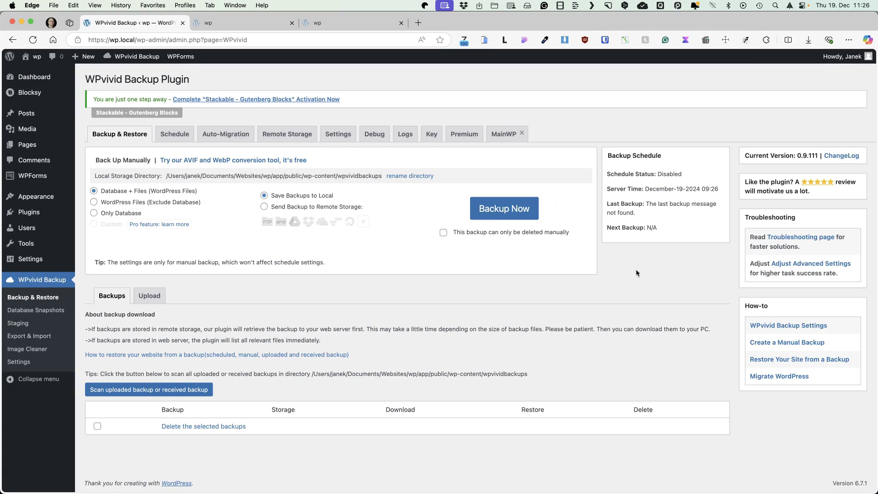
{"action": "left_click", "coordinate": [175, 134]}
{"action": "left_click", "coordinate": [181, 164]}
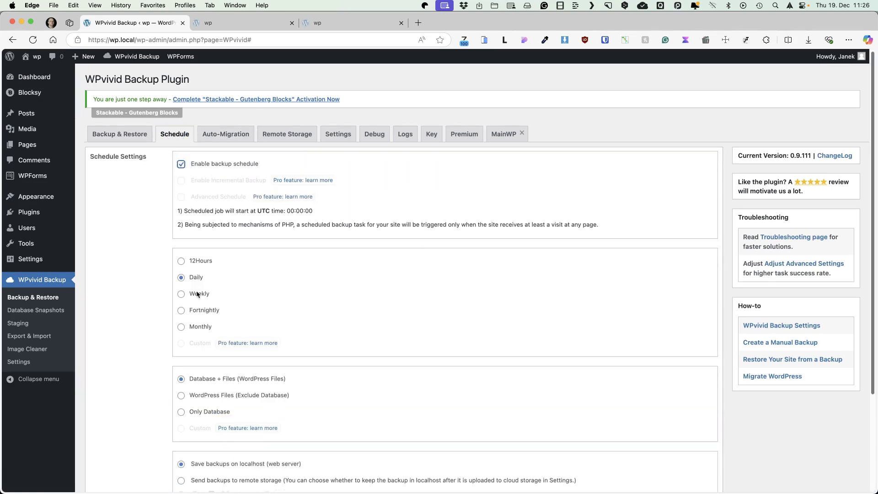
{"action": "left_click", "coordinate": [181, 262]}
{"action": "scroll", "coordinate": [567, 286], "scroll_direction": "down", "scroll_amount": 1}
{"action": "scroll", "coordinate": [568, 285], "scroll_direction": "down", "scroll_amount": 5}
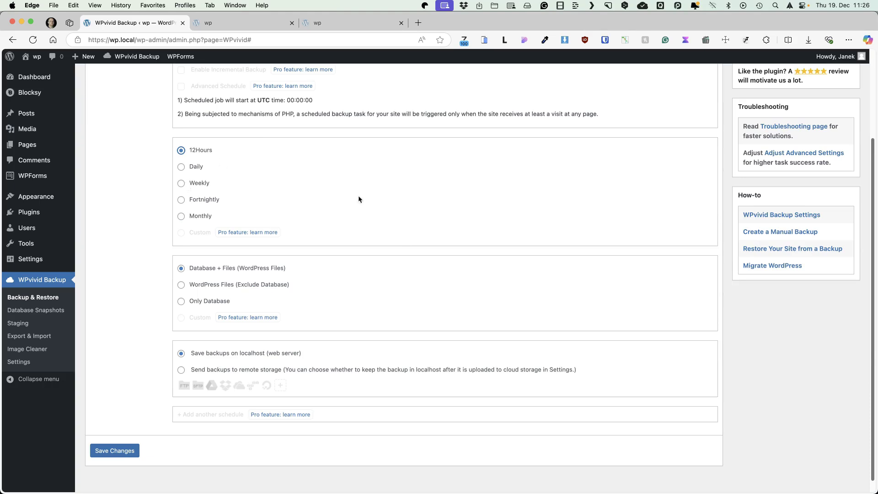
{"action": "scroll", "coordinate": [402, 201], "scroll_direction": "up", "scroll_amount": 15}
{"action": "scroll", "coordinate": [403, 202], "scroll_direction": "down", "scroll_amount": 15}
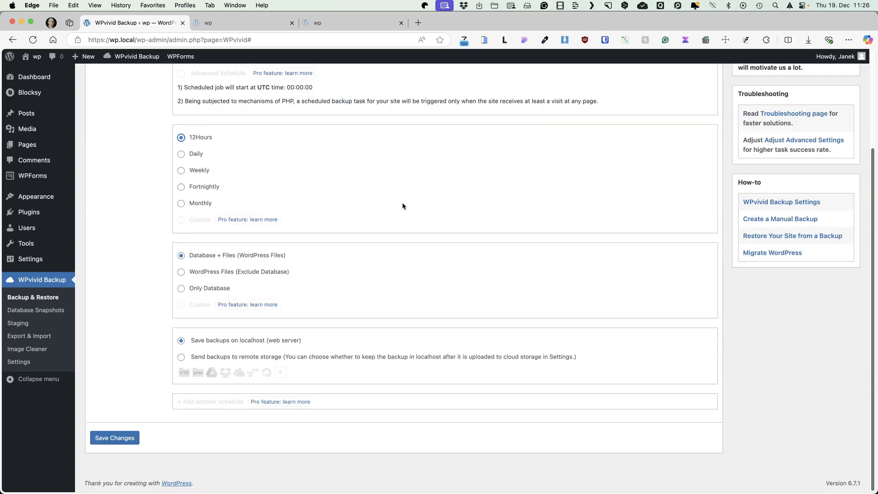
{"action": "left_click", "coordinate": [112, 438]}
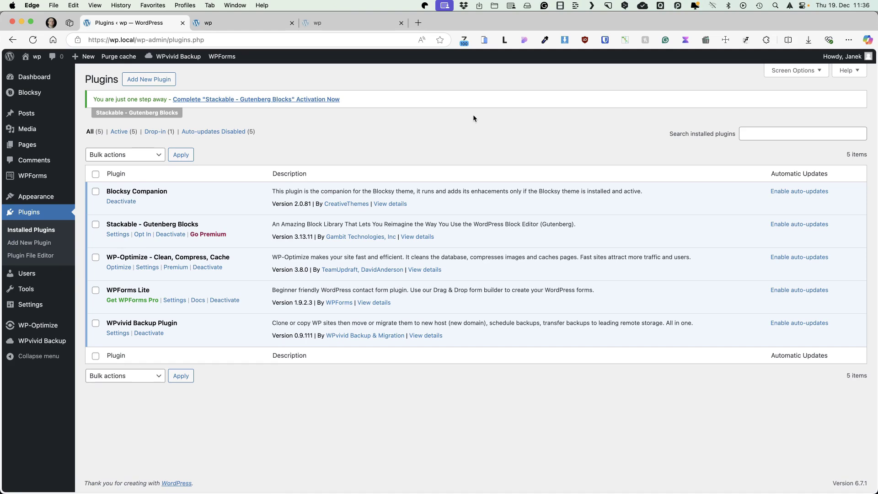
Step: Search the Add New Plugin directory for 'security'
{"action": "left_click", "coordinate": [157, 83]}
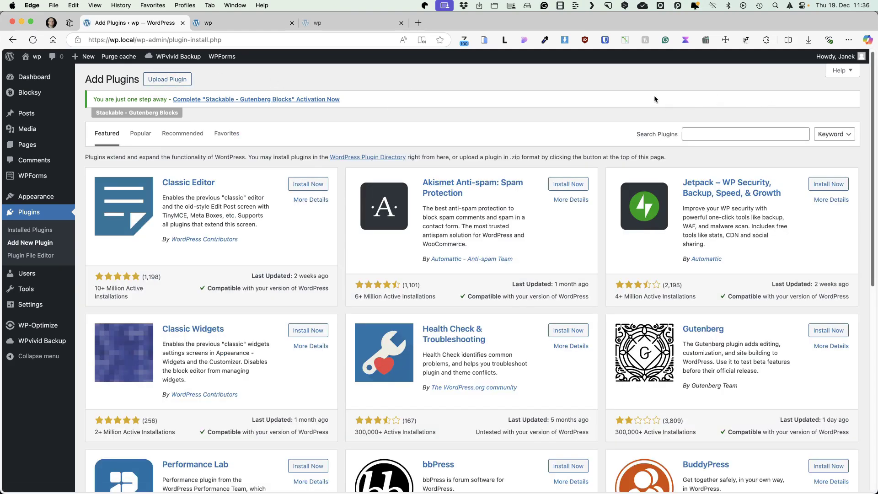
{"action": "left_click", "coordinate": [719, 135]}
{"action": "type", "text": "security"}
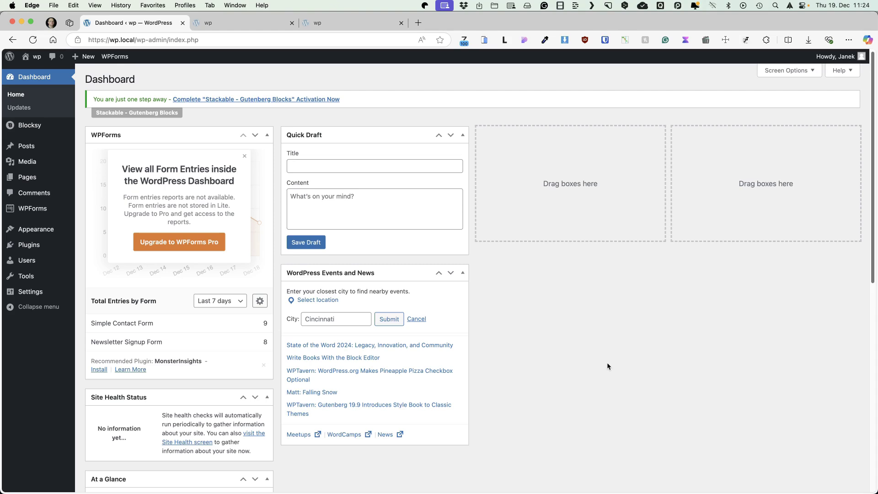
Step: Toggle Blocksy Companion auto-updates on and back off, then view the installed themes
{"action": "mouse_move", "coordinate": [32, 247]}
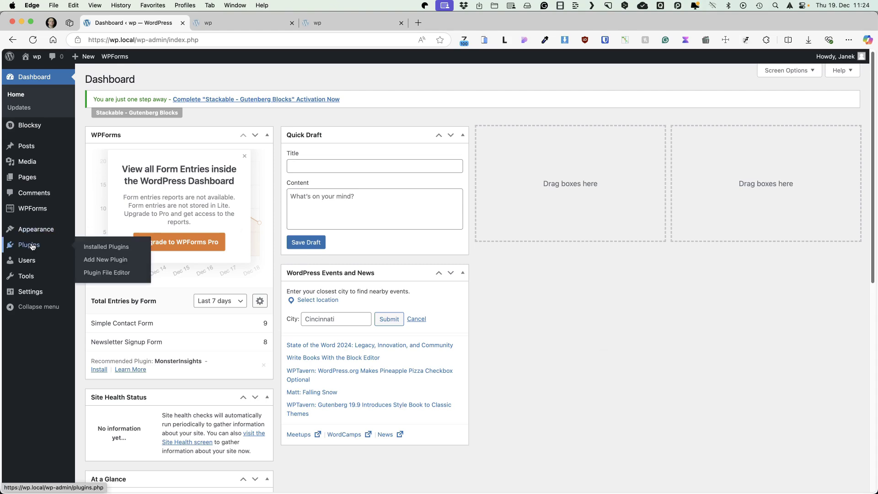
{"action": "left_click", "coordinate": [98, 247]}
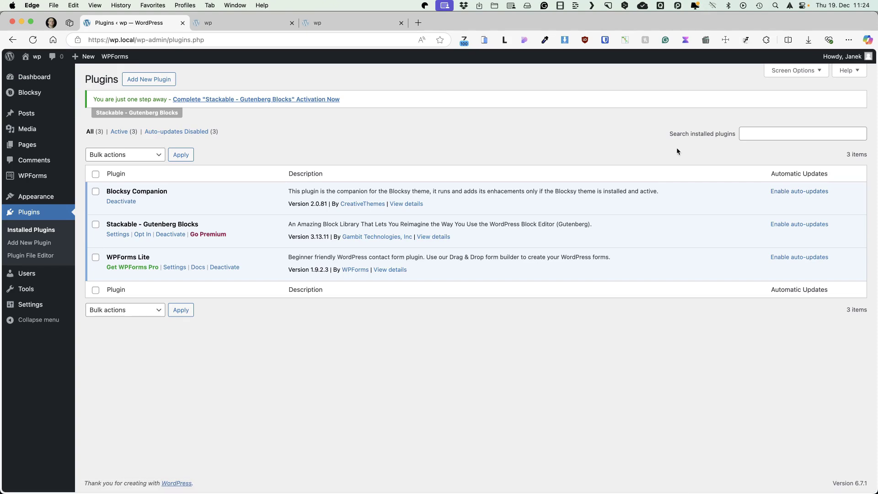
{"action": "left_click", "coordinate": [789, 191]}
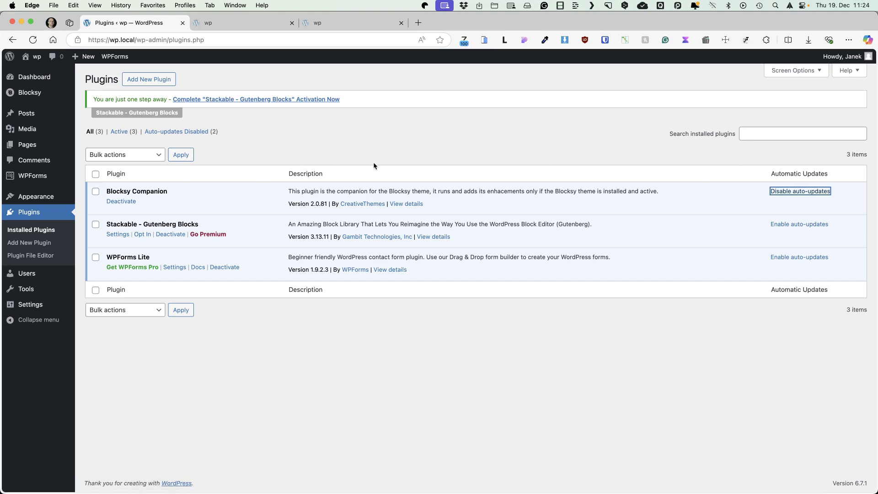
{"action": "key", "text": "Return"}
{"action": "left_click", "coordinate": [626, 145]}
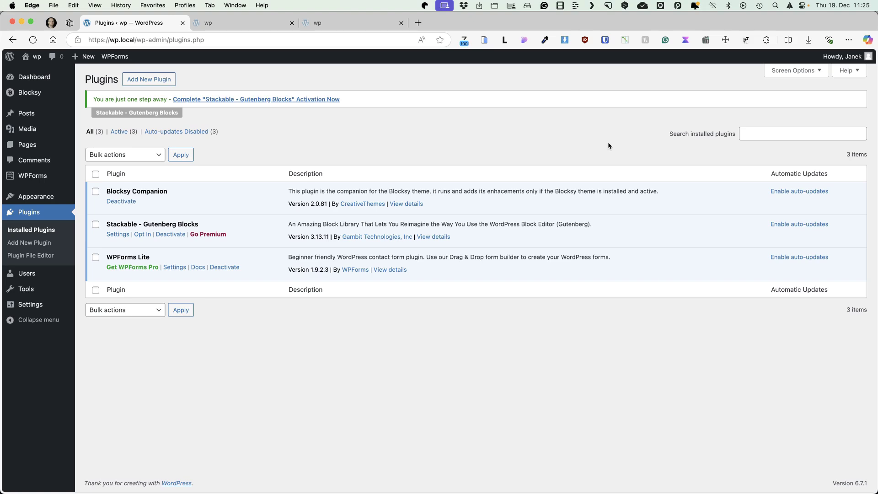
{"action": "left_click", "coordinate": [36, 196]}
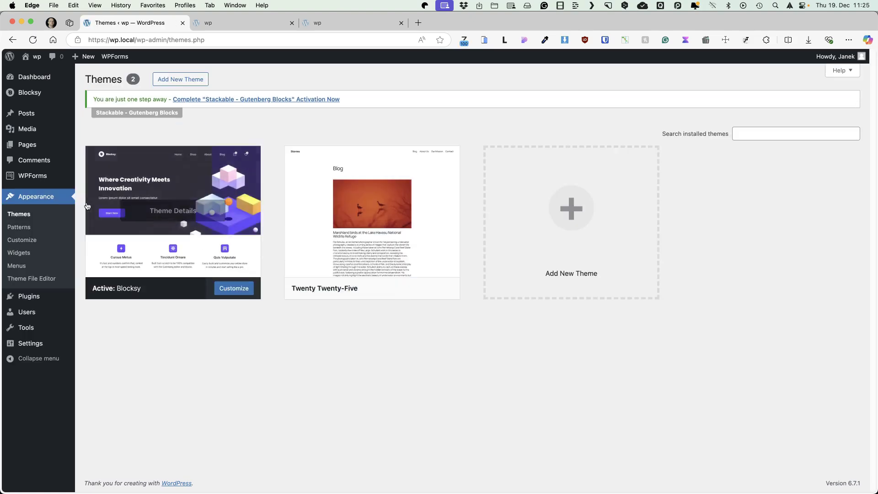
Step: View the Twenty Twenty-Five theme details, then return to the All Pages list
{"action": "left_click", "coordinate": [374, 243]}
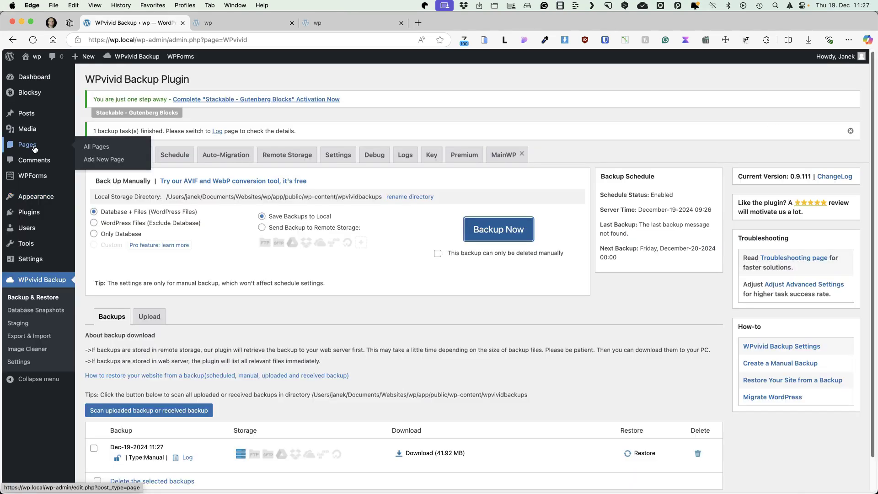
{"action": "left_click", "coordinate": [98, 160]}
{"action": "left_click", "coordinate": [15, 59]}
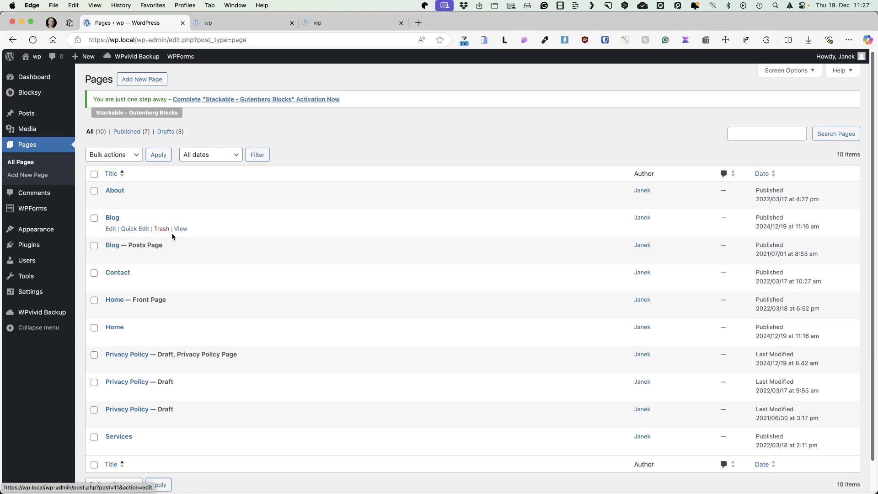
Step: Trash the extra Blog and Home pages and bulk-trash the two extra Privacy Policy drafts
{"action": "left_click", "coordinate": [161, 228]}
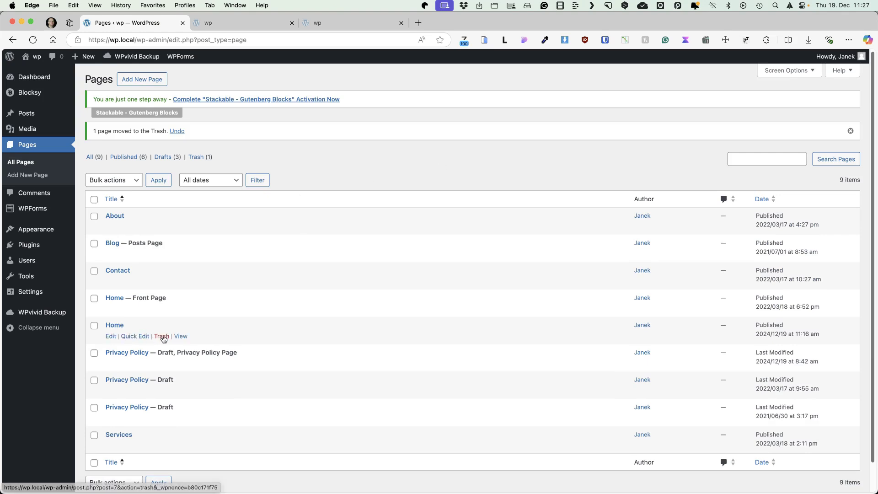
{"action": "left_click", "coordinate": [161, 336]}
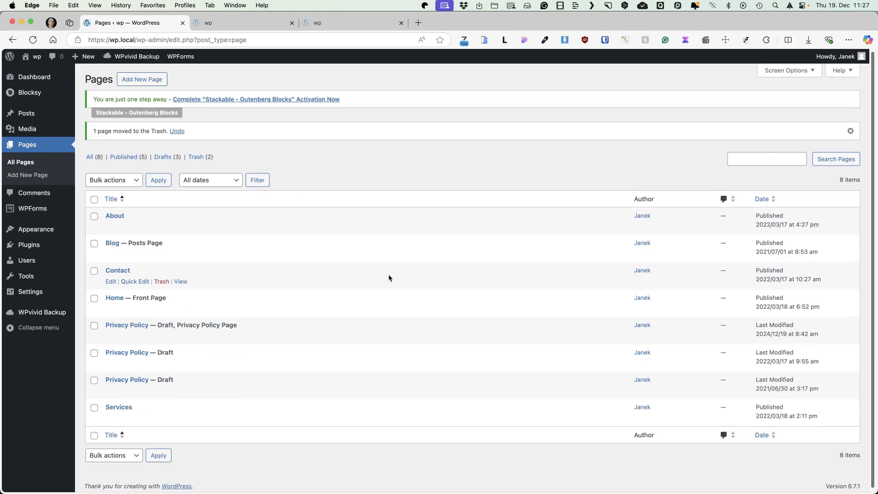
{"action": "left_click", "coordinate": [94, 353]}
{"action": "left_click", "coordinate": [93, 382]}
{"action": "left_click", "coordinate": [117, 456]}
{"action": "left_click", "coordinate": [151, 457]}
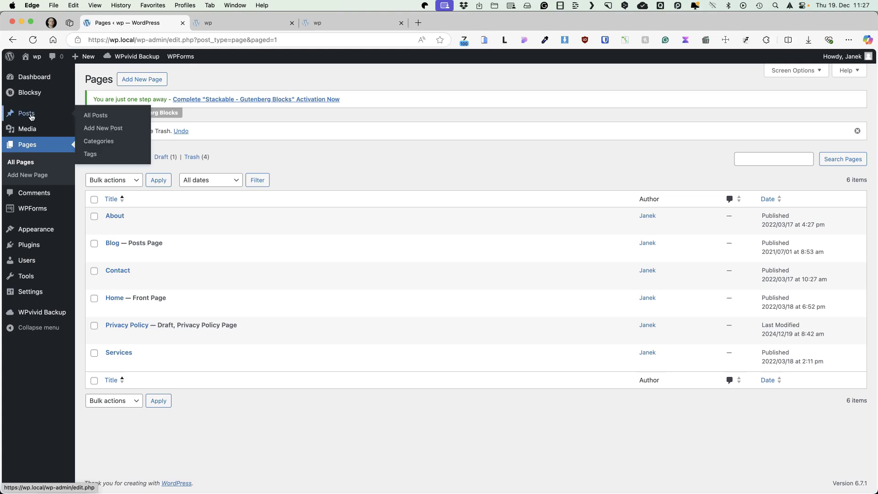
Step: Bulk-trash all six posts, then go back to the Pages list
{"action": "left_click", "coordinate": [92, 118]}
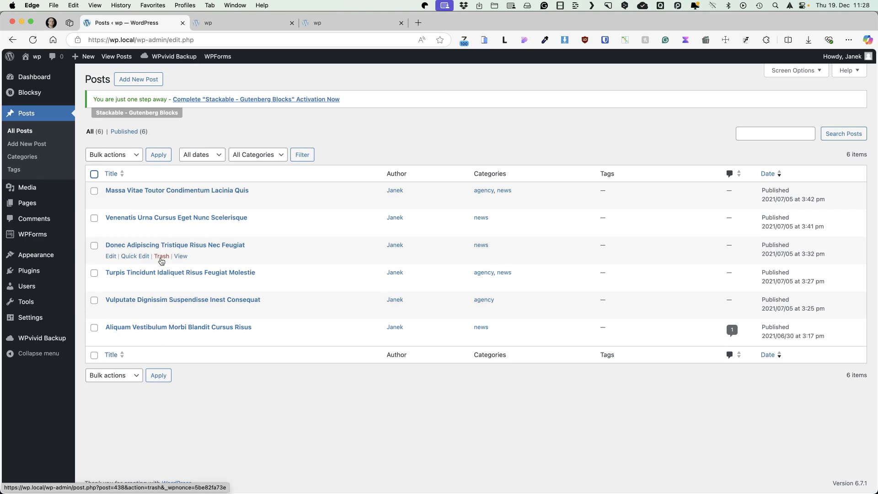
{"action": "left_click", "coordinate": [95, 174]}
{"action": "left_click", "coordinate": [120, 155]}
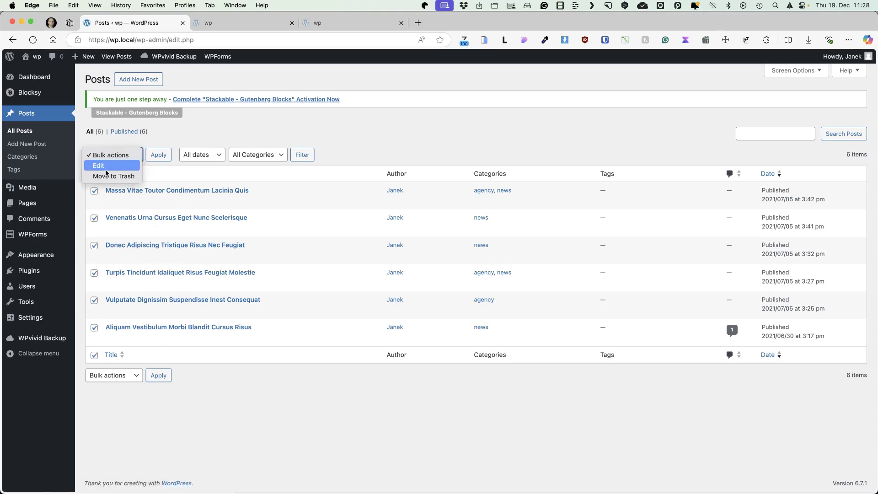
{"action": "left_click", "coordinate": [112, 174]}
{"action": "left_click", "coordinate": [158, 156]}
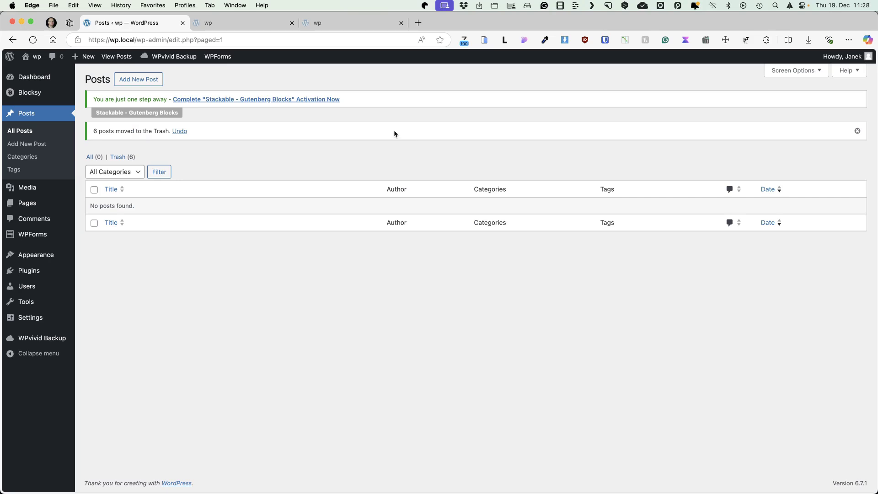
{"action": "left_click", "coordinate": [96, 205]}
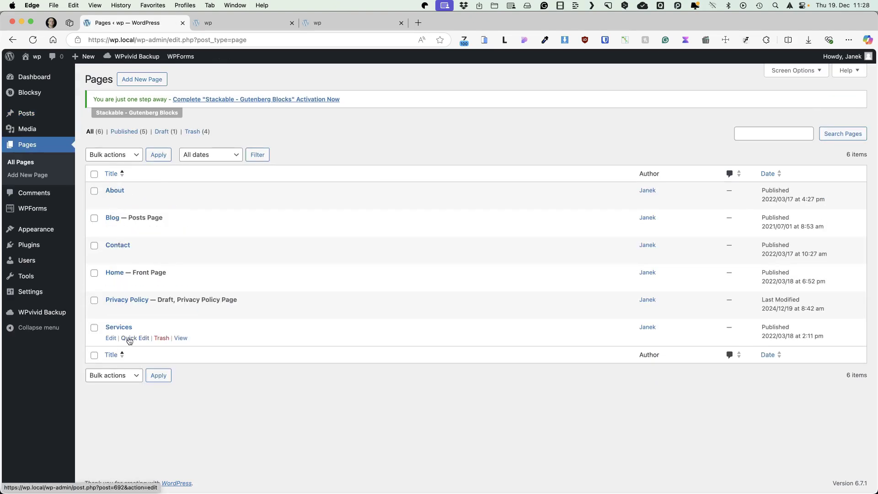
{"action": "left_click", "coordinate": [383, 135]}
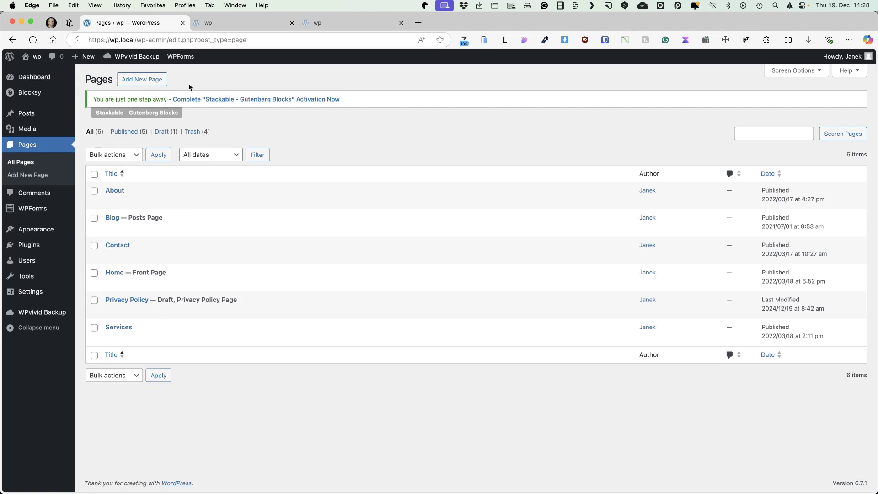
Step: Publish a new 'Gallery' page holding a five-image Gallery block from the Media Library
{"action": "left_click", "coordinate": [152, 80]}
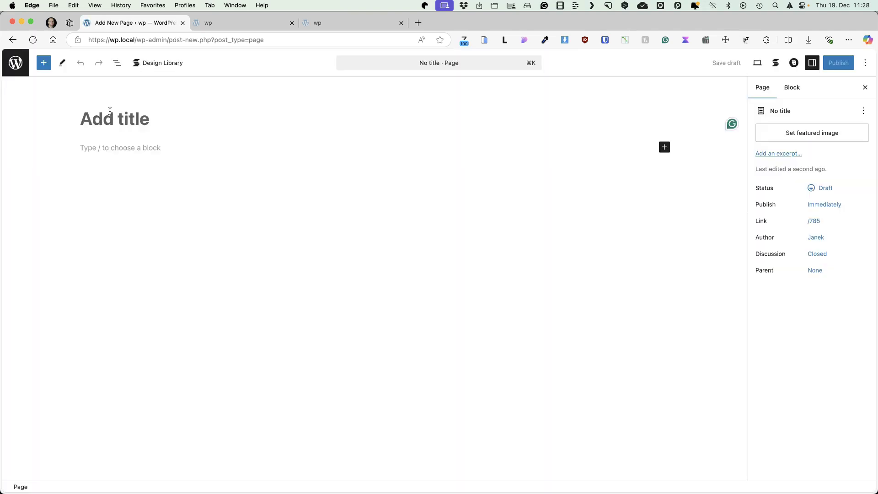
{"action": "type", "text": "Gallery"}
{"action": "left_click", "coordinate": [89, 146]}
{"action": "type", "text": "/gal"}
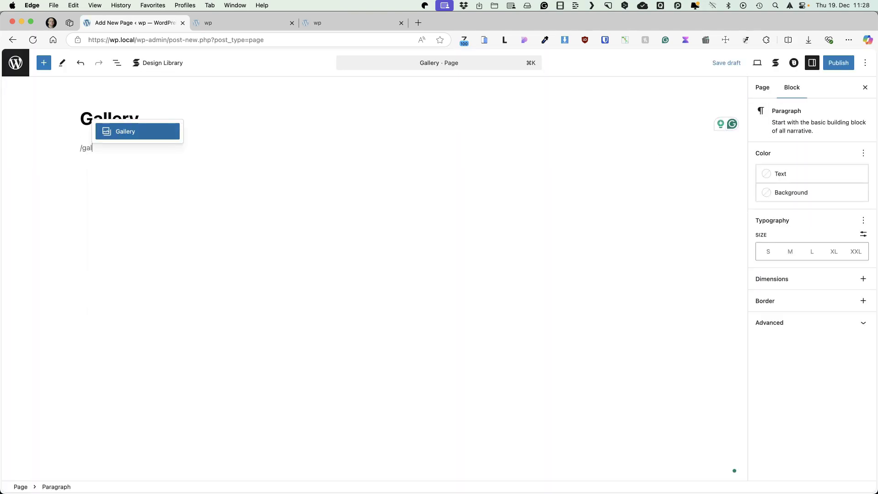
{"action": "key", "text": "Return"}
{"action": "left_click", "coordinate": [153, 194]}
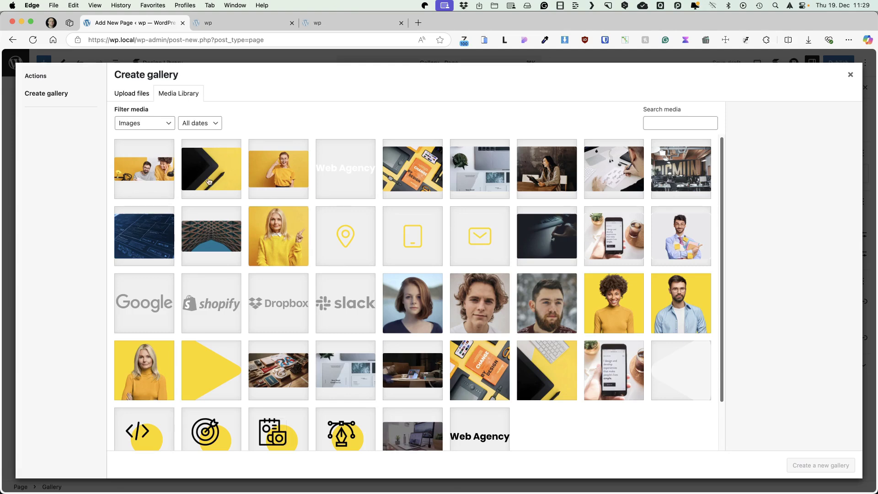
{"action": "left_click", "coordinate": [212, 170]}
{"action": "left_click", "coordinate": [279, 169]}
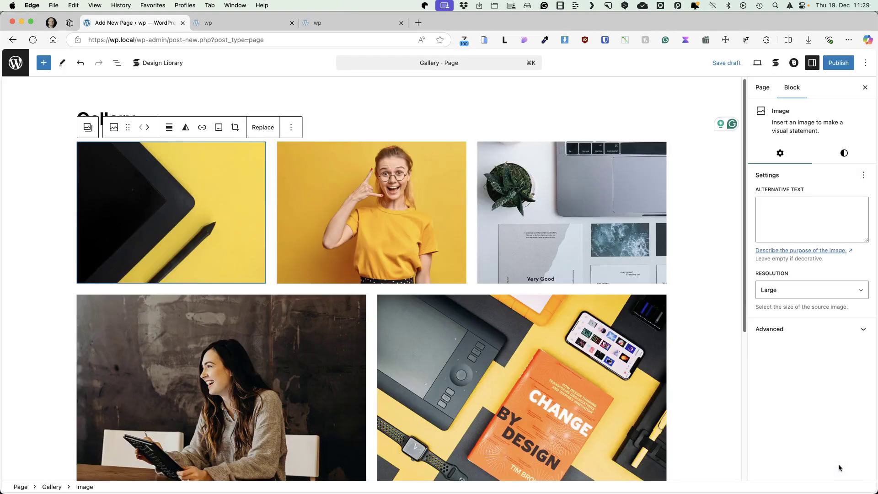
{"action": "left_click", "coordinate": [839, 62]}
{"action": "left_click", "coordinate": [843, 62]}
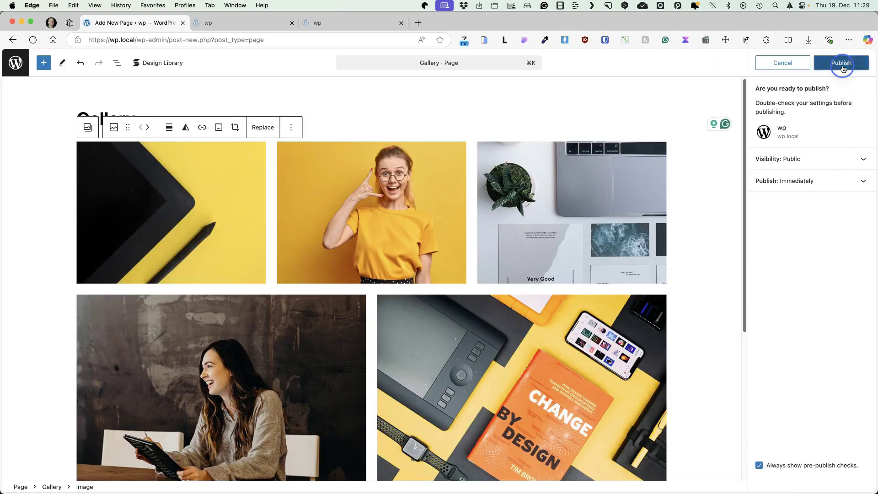
{"action": "left_click", "coordinate": [18, 66]}
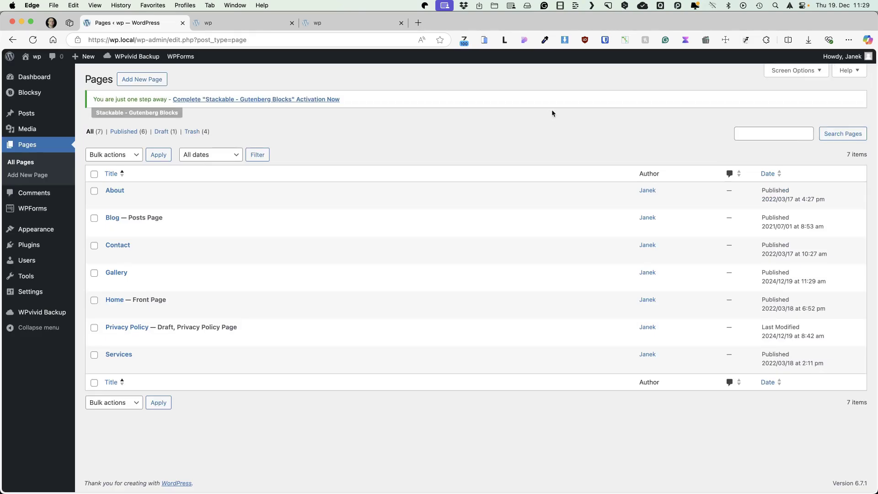
Step: Inspect the Home page's hero block style and background settings, then exit to Pages
{"action": "left_click", "coordinate": [113, 300]}
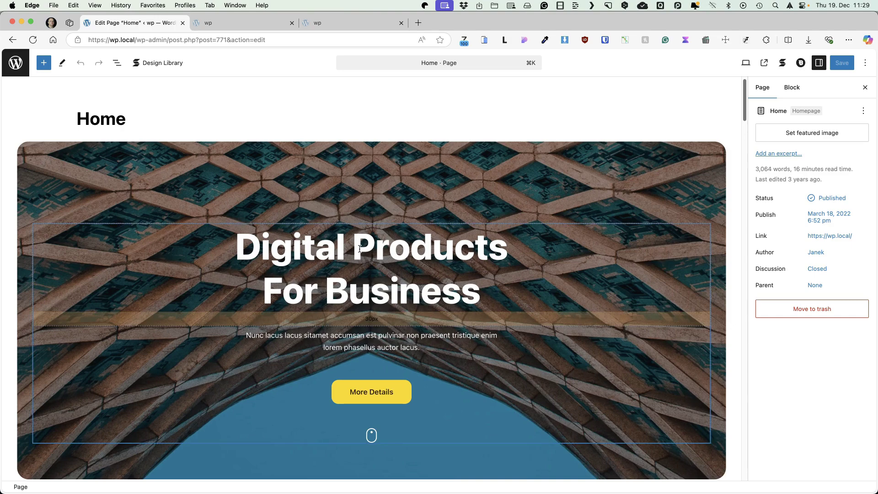
{"action": "left_click", "coordinate": [254, 155]}
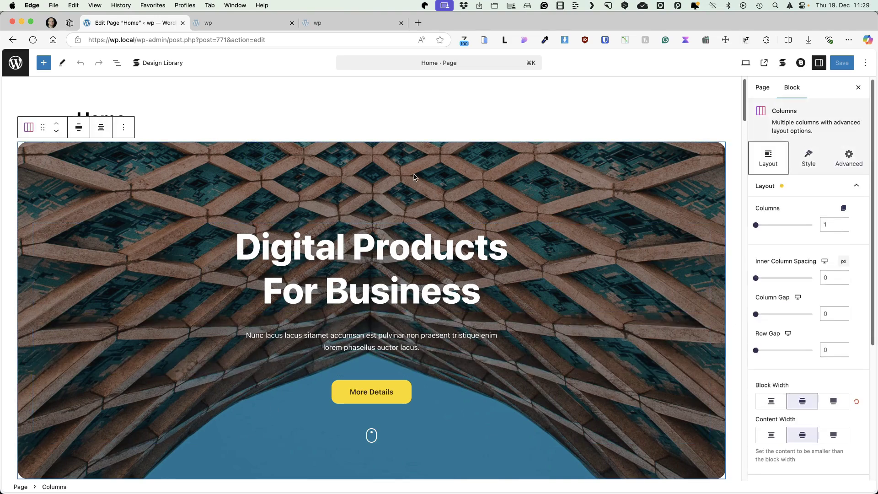
{"action": "left_click", "coordinate": [814, 157]}
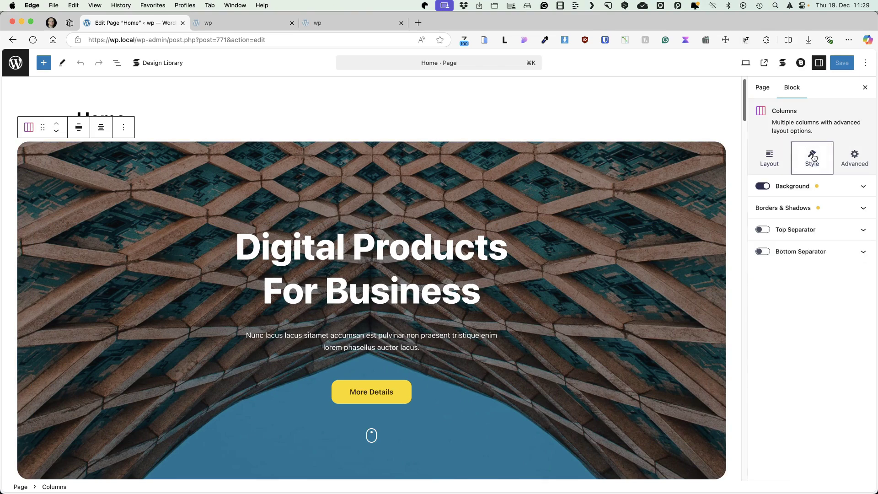
{"action": "left_click", "coordinate": [803, 186]}
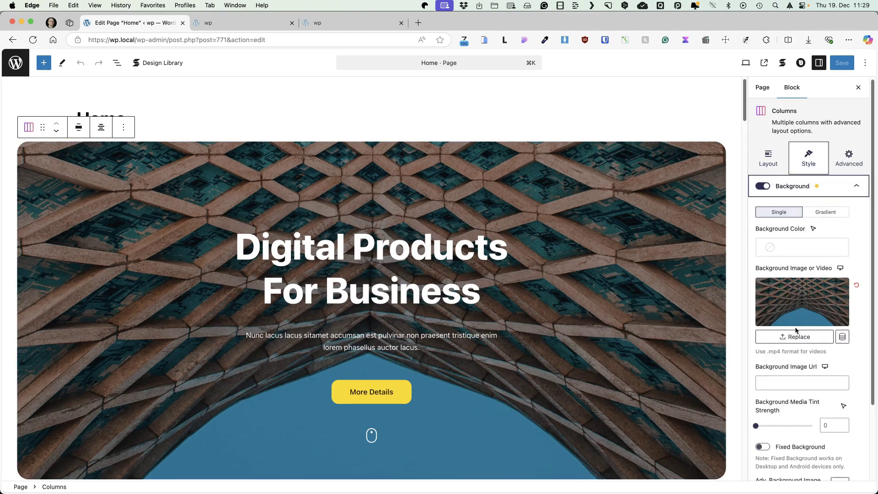
{"action": "left_click", "coordinate": [362, 248]}
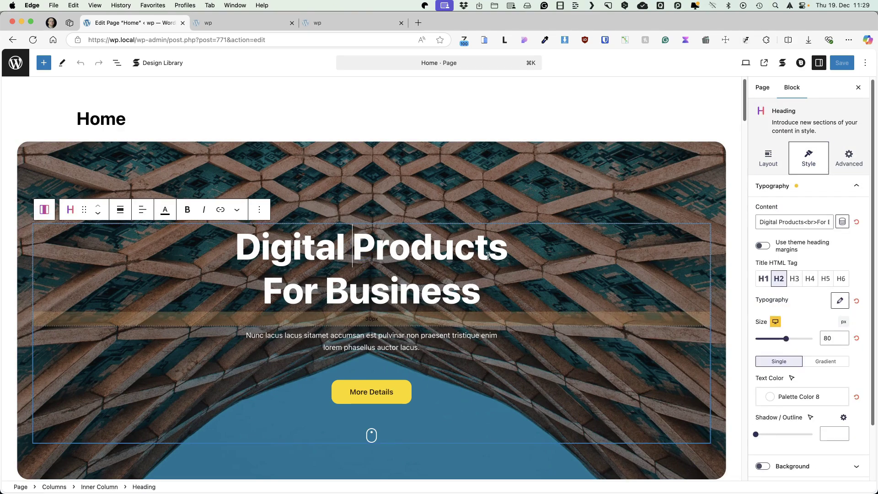
{"action": "scroll", "coordinate": [362, 248], "scroll_direction": "down", "scroll_amount": 12}
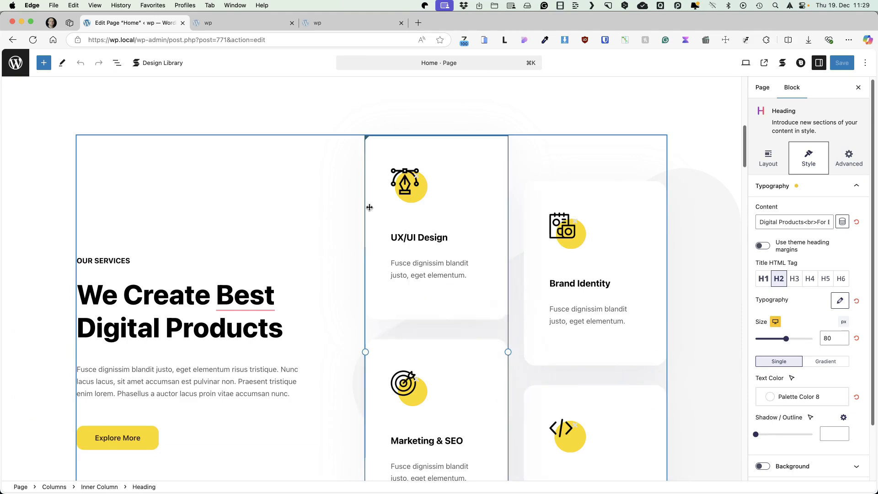
{"action": "left_click", "coordinate": [16, 63]}
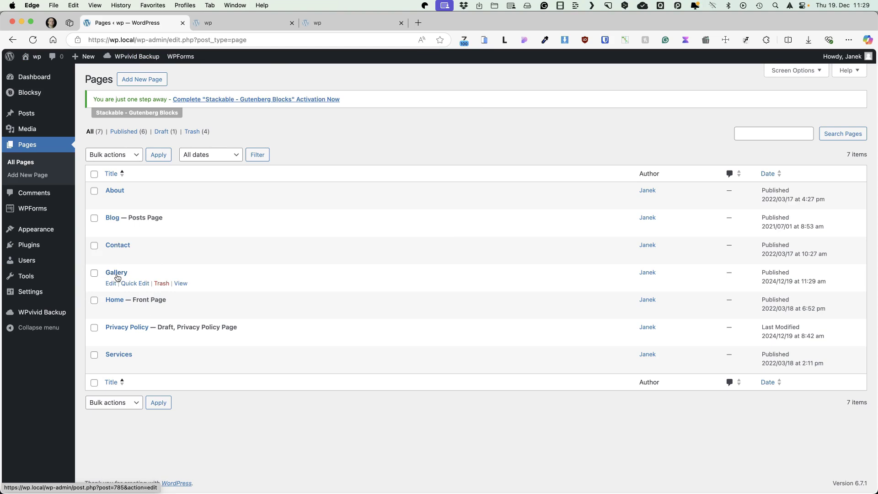
Step: Add the Gallery page to the Main Menu between Blog and Contact and save it
{"action": "mouse_move", "coordinate": [32, 229]}
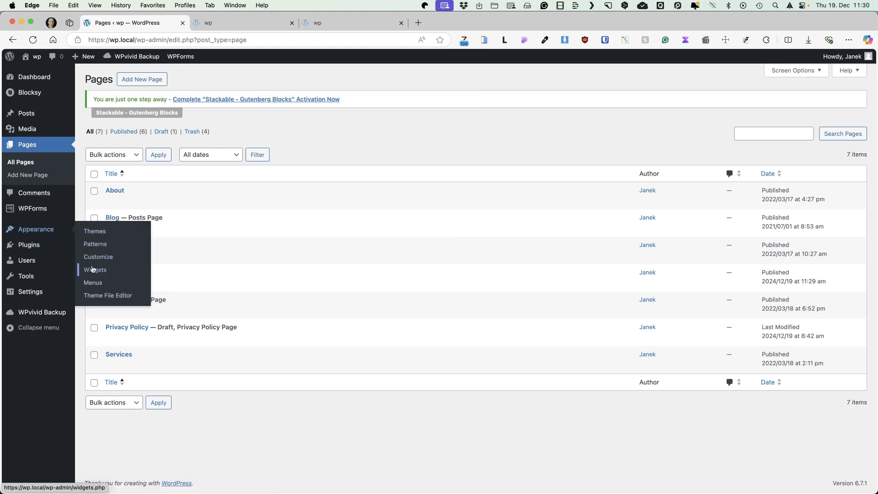
{"action": "left_click", "coordinate": [94, 283]}
{"action": "left_click", "coordinate": [101, 260]}
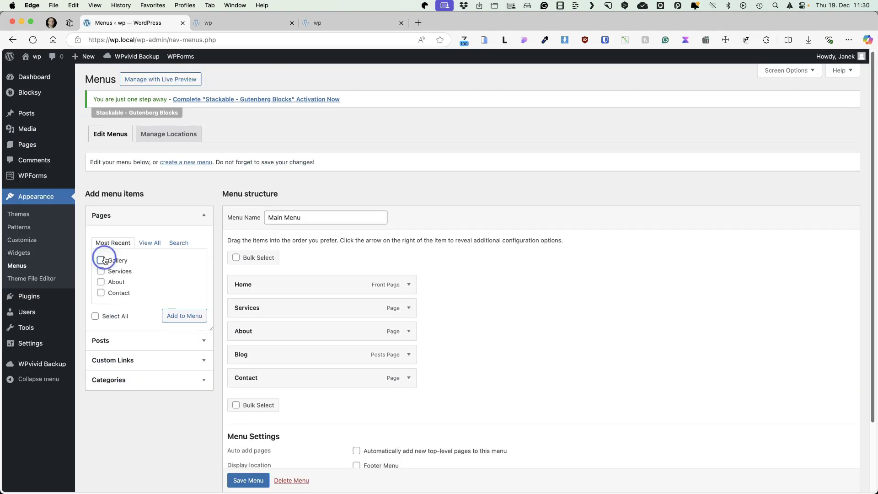
{"action": "left_click", "coordinate": [184, 316]}
{"action": "left_click_drag", "start_coordinate": [301, 393], "coordinate": [274, 384]}
{"action": "left_click", "coordinate": [255, 479]}
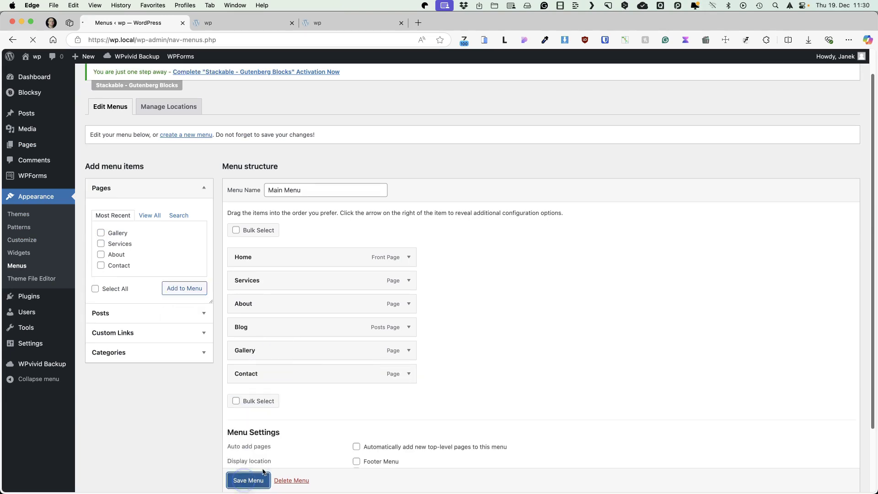
Step: Verify the Gallery link on the live site's navigation, then open Settings > Reading
{"action": "key", "text": "ctrl+Tab"}
{"action": "left_click", "coordinate": [32, 39]}
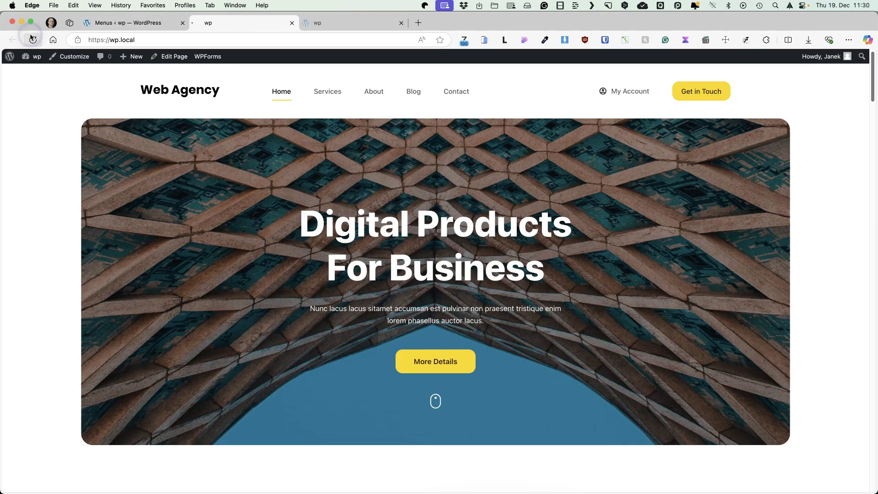
{"action": "left_click", "coordinate": [459, 92]}
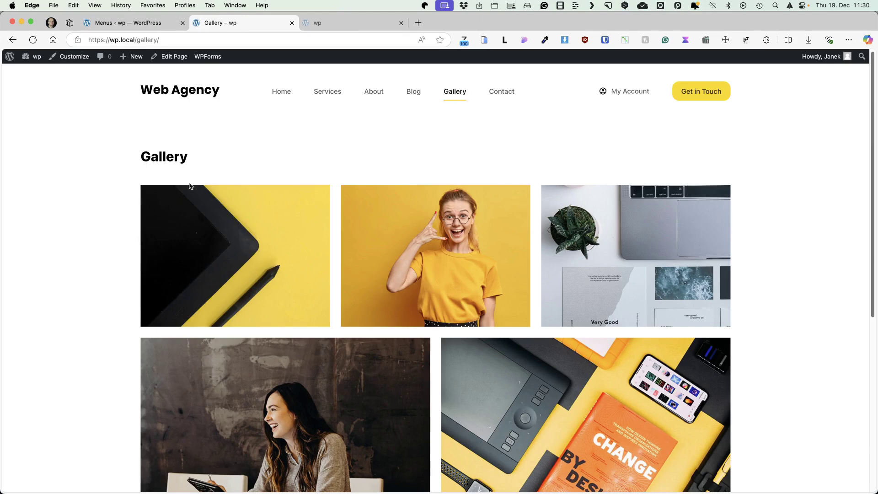
{"action": "scroll", "coordinate": [549, 274], "scroll_direction": "down", "scroll_amount": 10}
{"action": "key", "text": "ctrl+shift+Tab"}
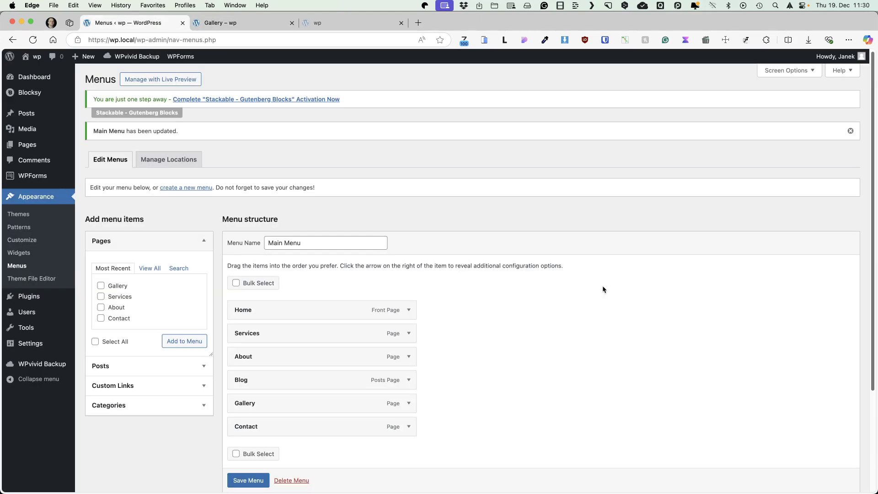
{"action": "left_click", "coordinate": [216, 23]}
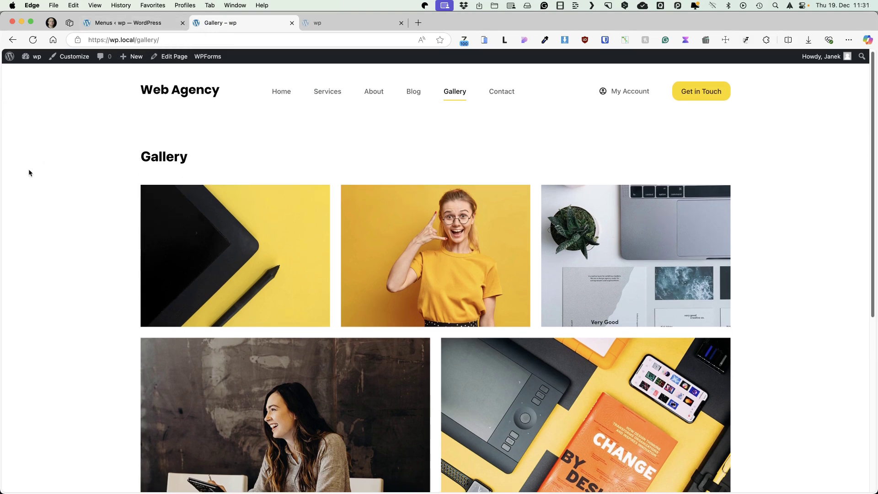
{"action": "left_click", "coordinate": [133, 23]}
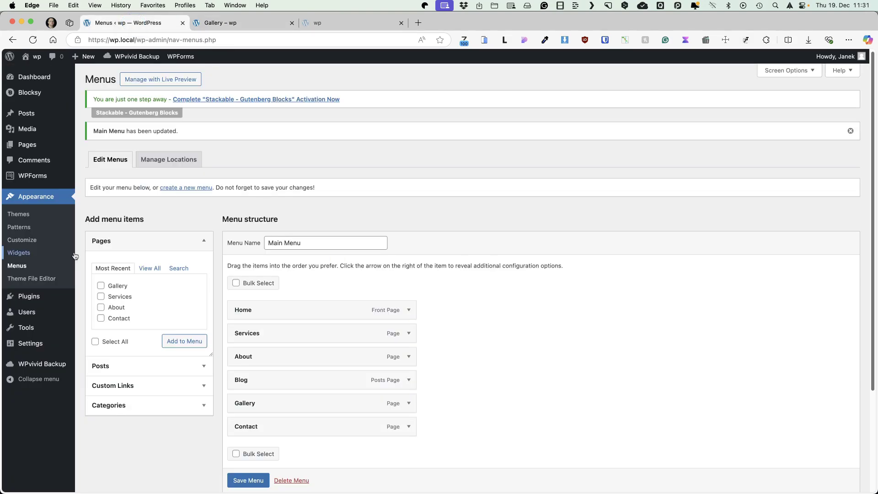
{"action": "mouse_move", "coordinate": [27, 344]}
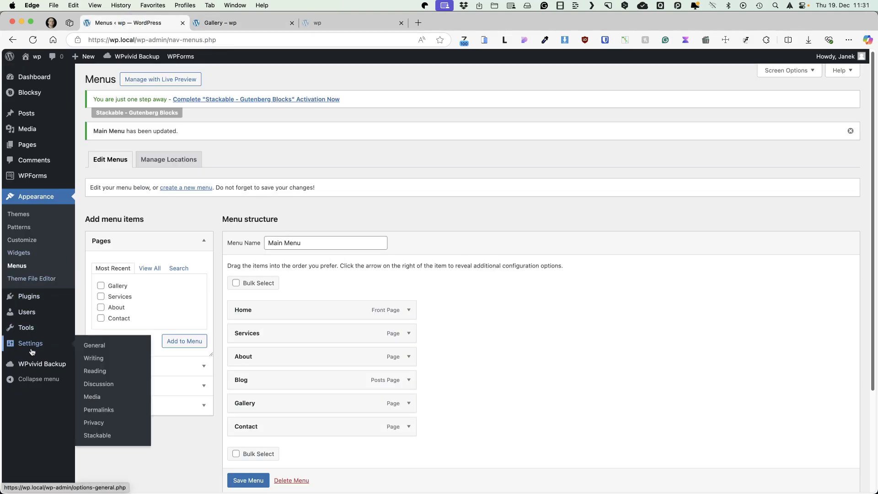
{"action": "left_click", "coordinate": [97, 369]}
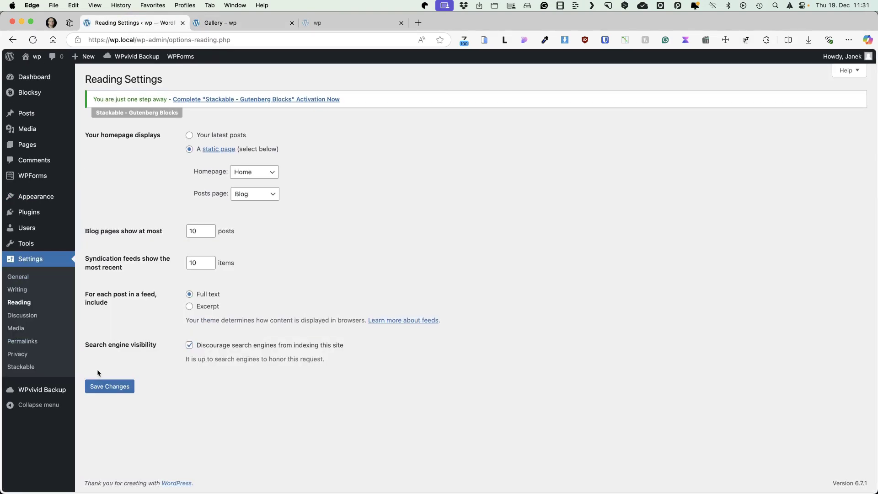
Step: Uncheck 'Discourage search engines from indexing this site' and save the Reading settings
{"action": "left_click", "coordinate": [189, 345]}
{"action": "left_click", "coordinate": [131, 383]}
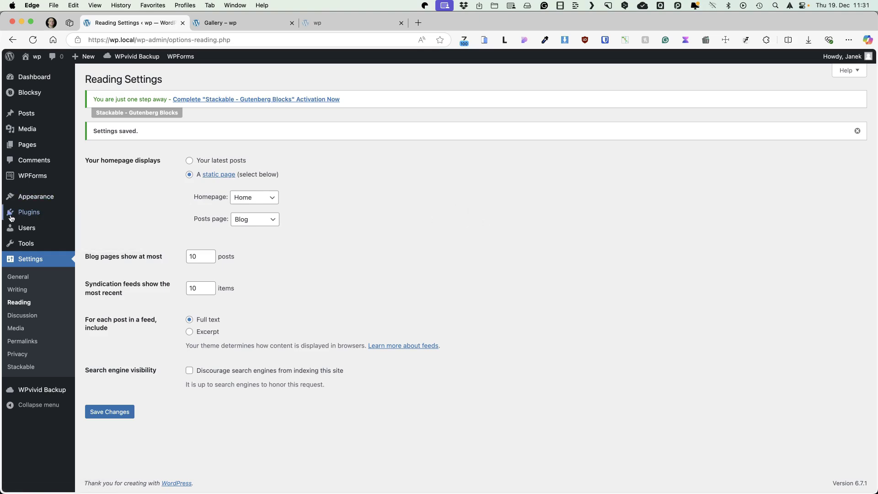
Step: Search the plugin directory for 'wp optin' and install the WP-Optimize plugin
{"action": "mouse_move", "coordinate": [11, 218]}
{"action": "left_click", "coordinate": [121, 231]}
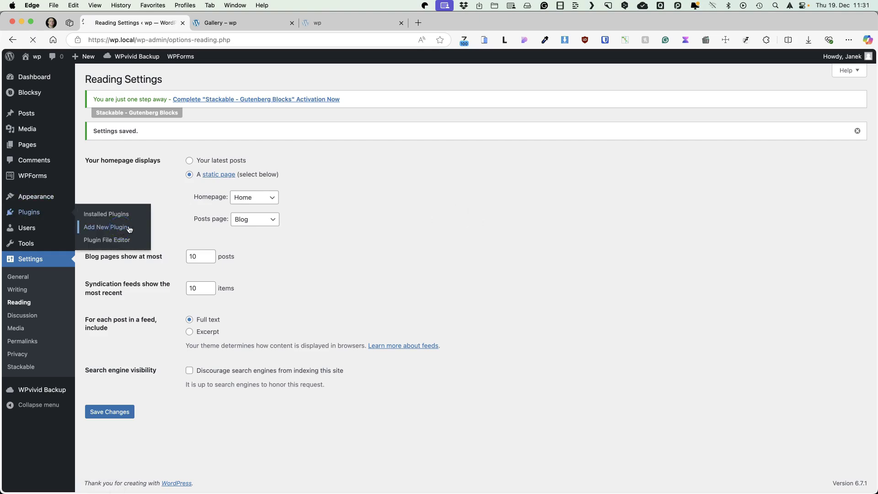
{"action": "left_click", "coordinate": [729, 131]}
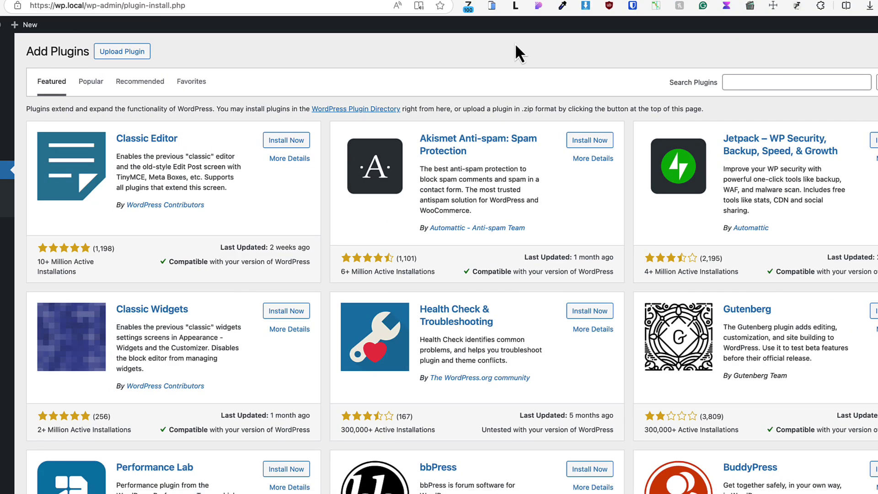
{"action": "left_click", "coordinate": [766, 84]}
{"action": "type", "text": "wp o"}
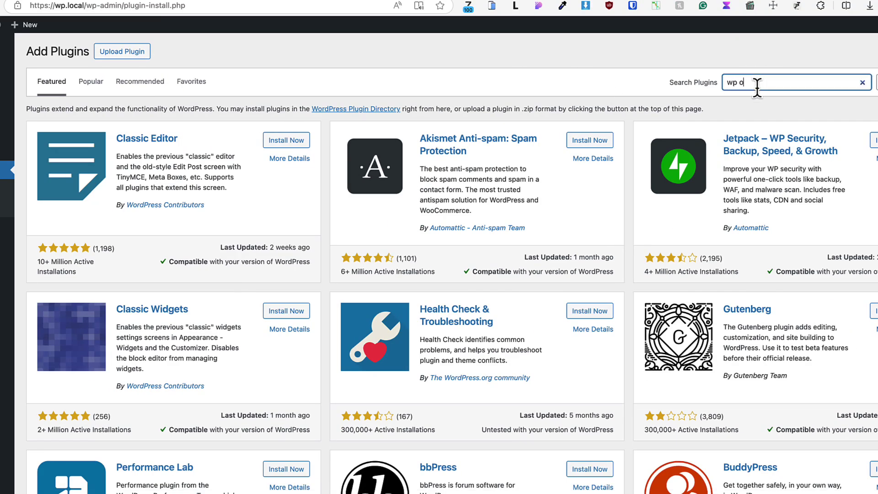
{"action": "type", "text": "ptin"}
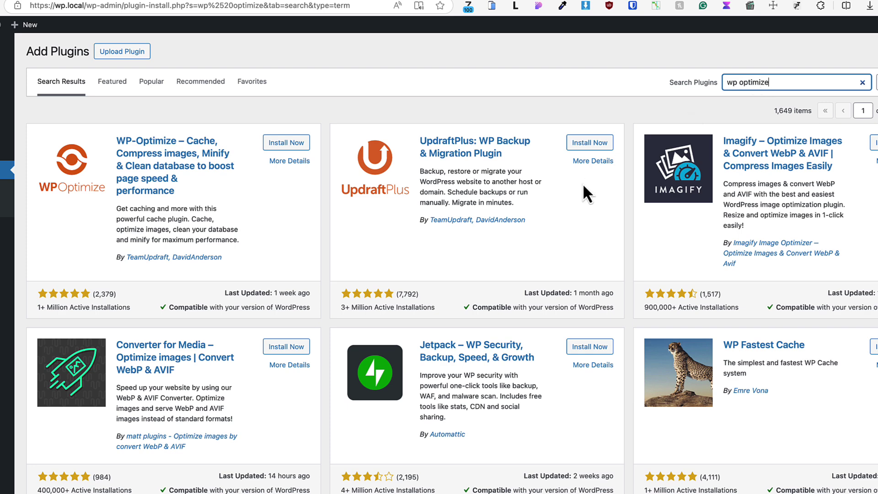
{"action": "left_click", "coordinate": [306, 140]}
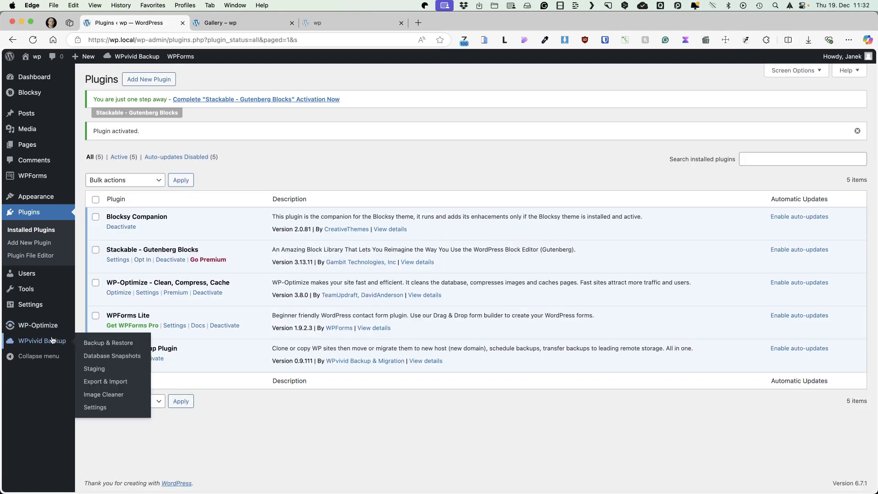
{"action": "mouse_move", "coordinate": [43, 327]}
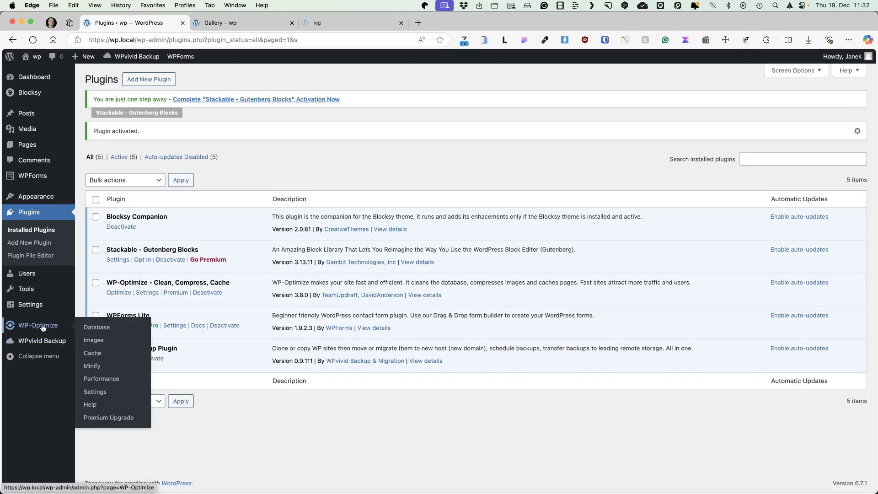
Step: Browse WP-Optimize's database tables and image compression pages, then open its Cache settings
{"action": "left_click", "coordinate": [122, 325]}
{"action": "scroll", "coordinate": [242, 279], "scroll_direction": "down", "scroll_amount": 5}
{"action": "scroll", "coordinate": [242, 279], "scroll_direction": "down", "scroll_amount": 4}
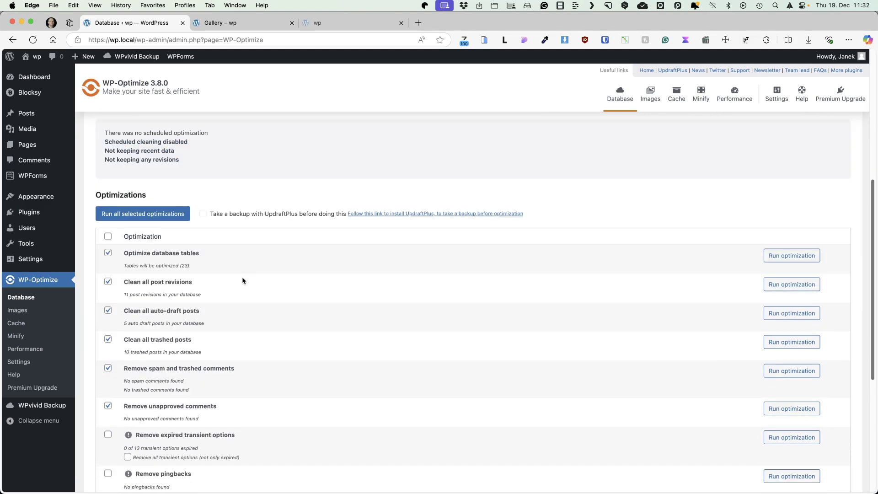
{"action": "scroll", "coordinate": [243, 276], "scroll_direction": "up", "scroll_amount": 8}
{"action": "left_click", "coordinate": [161, 224]}
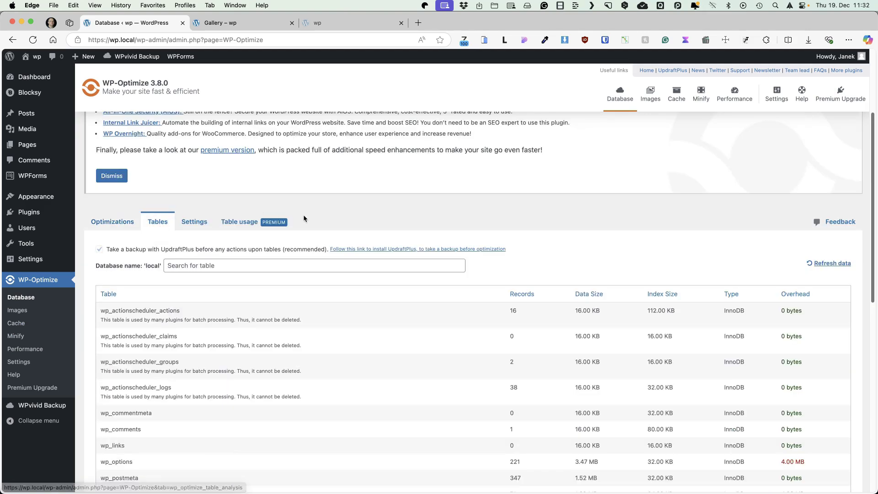
{"action": "left_click", "coordinate": [18, 310]}
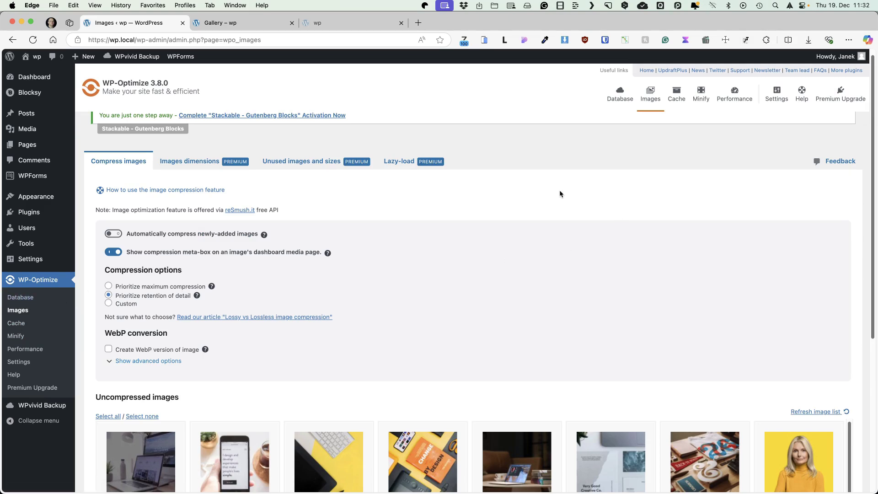
{"action": "left_click", "coordinate": [13, 323]}
Step: Turn on WP-Optimize page caching, save the cache settings and start preloading the site cache
{"action": "left_click", "coordinate": [110, 218]}
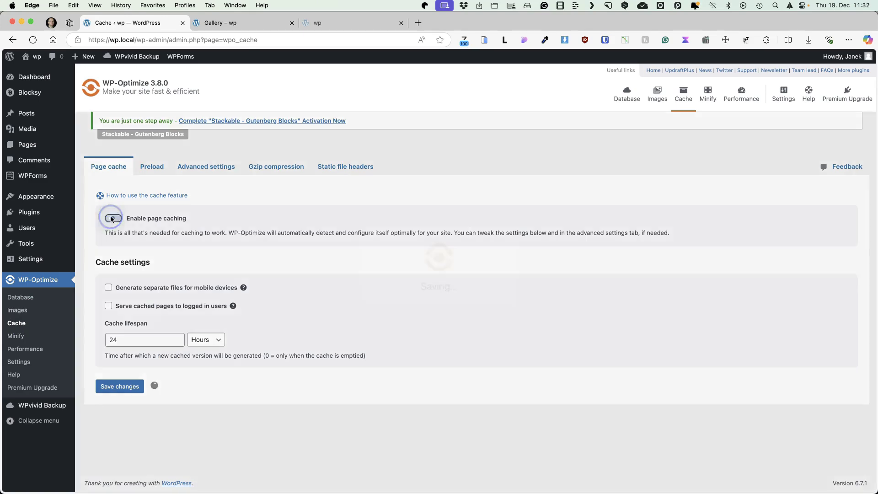
{"action": "left_click", "coordinate": [72, 409]}
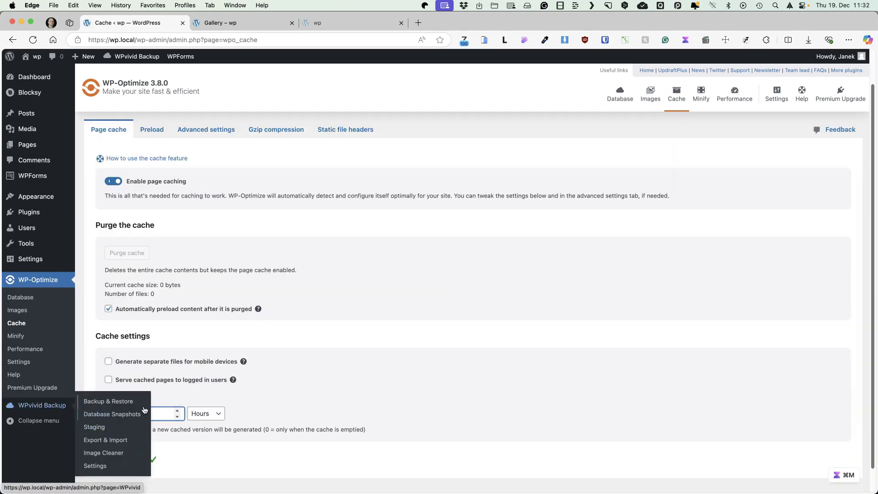
{"action": "left_click", "coordinate": [102, 465]}
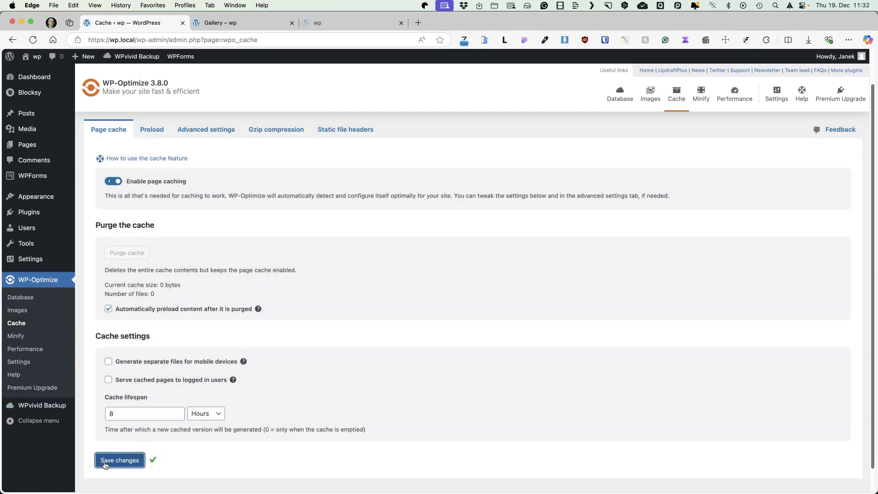
{"action": "left_click", "coordinate": [153, 129]}
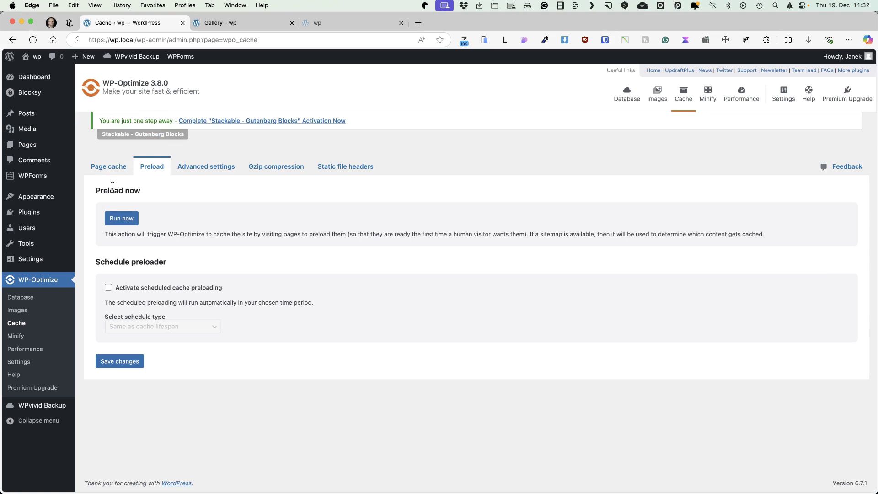
{"action": "left_click", "coordinate": [121, 219]}
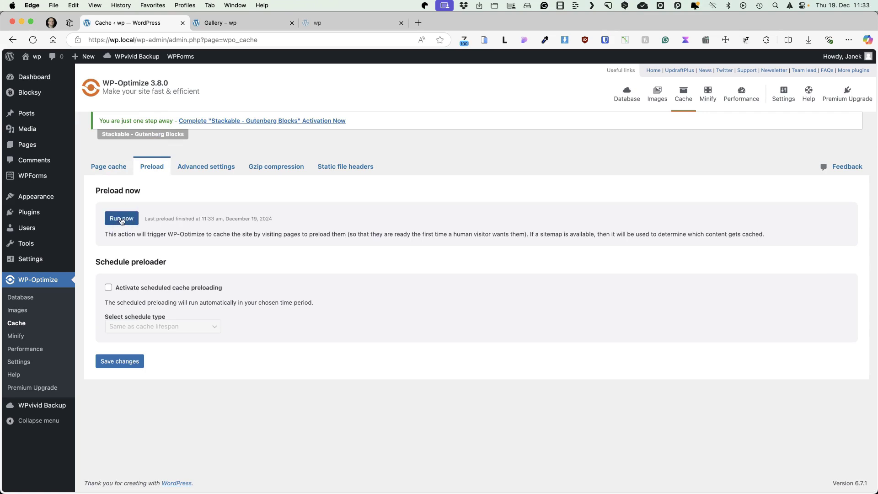
Step: Review the Gzip compression and browser static file caching settings, then view Minify with minification off
{"action": "left_click", "coordinate": [297, 171]}
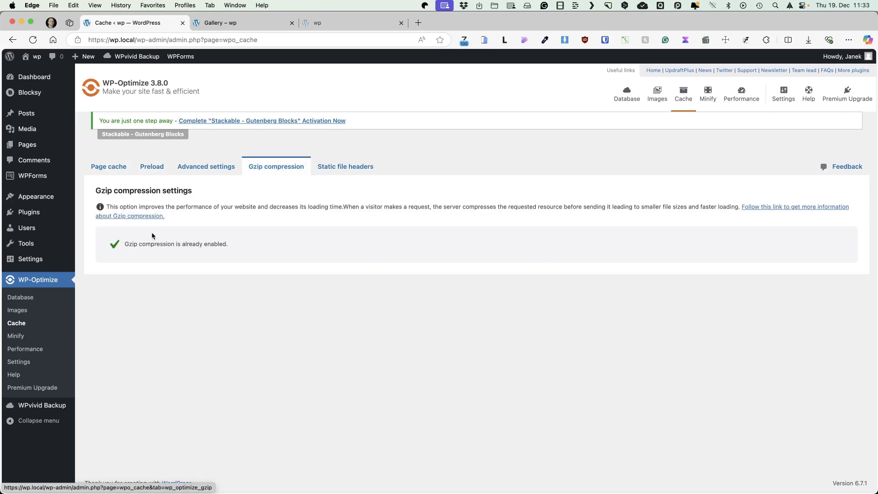
{"action": "left_click", "coordinate": [357, 173]}
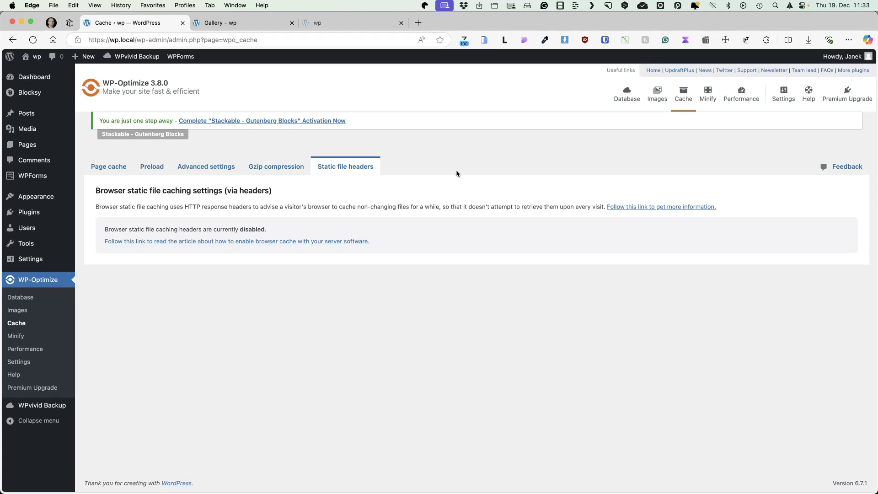
{"action": "left_click", "coordinate": [16, 336]}
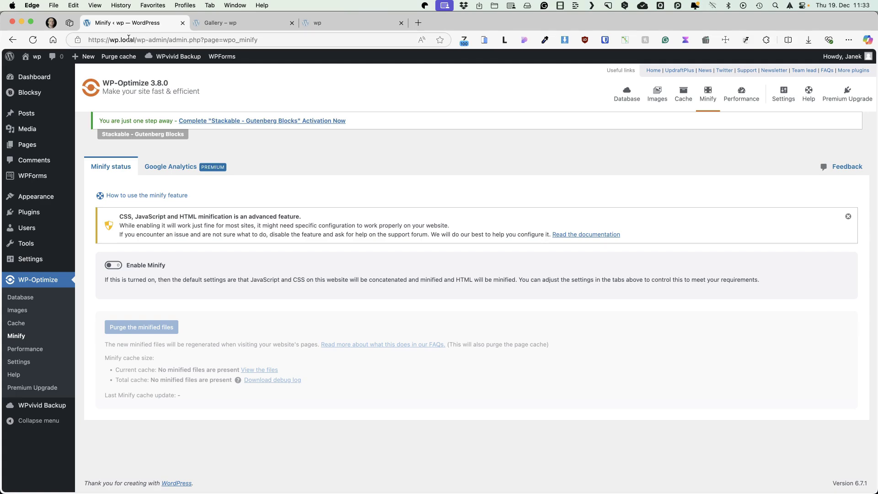
Step: Visit the live site's Services, About, Blog, Gallery and Contact pages in turn
{"action": "left_click_drag", "start_coordinate": [136, 40], "coordinate": [89, 40]}
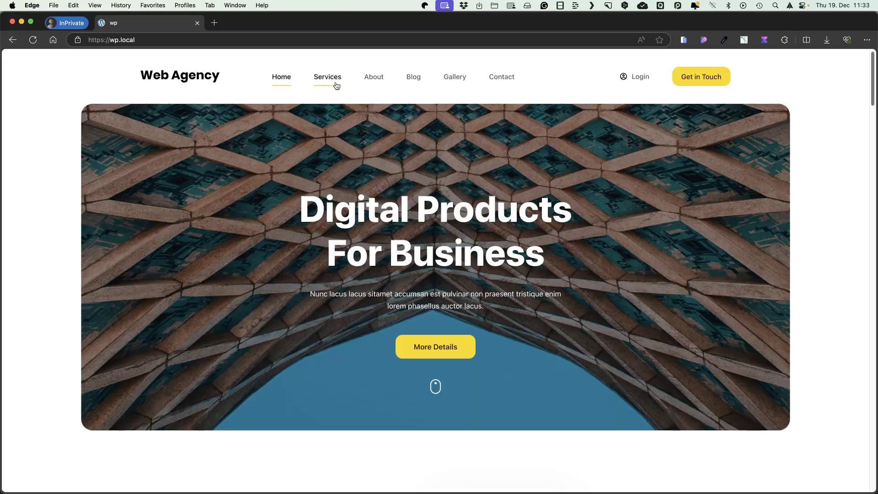
{"action": "left_click", "coordinate": [327, 77]}
{"action": "left_click", "coordinate": [374, 79]}
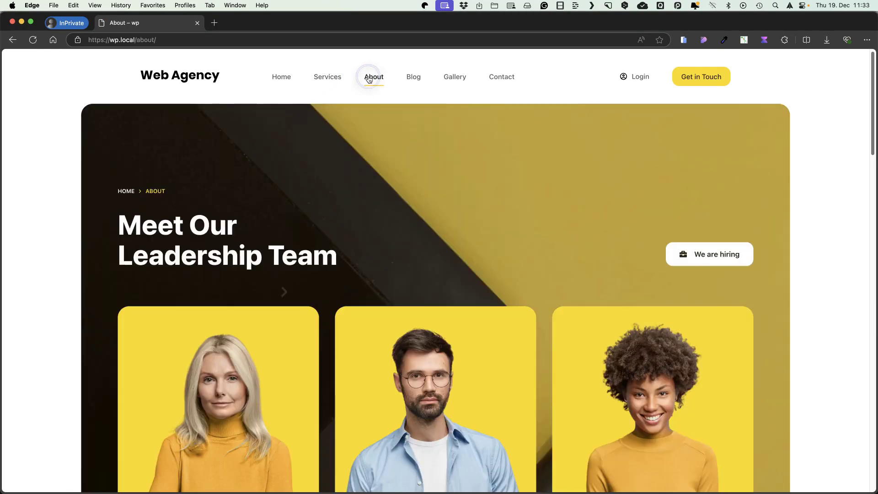
{"action": "left_click", "coordinate": [417, 79]}
{"action": "left_click", "coordinate": [458, 78]}
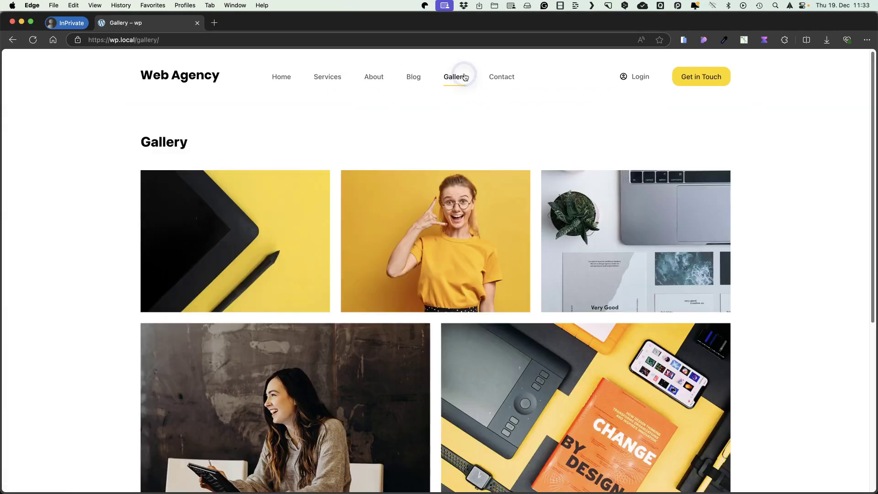
{"action": "left_click", "coordinate": [500, 79]}
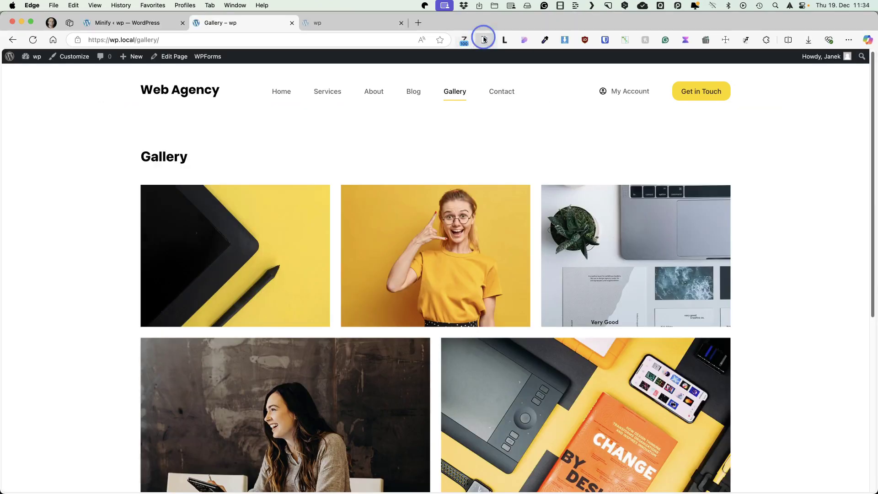
Step: Preview the Gallery page on a simulated phone, then use the mobile menu to return Home
{"action": "left_click", "coordinate": [484, 40]}
{"action": "scroll", "coordinate": [430, 256], "scroll_direction": "down", "scroll_amount": 5}
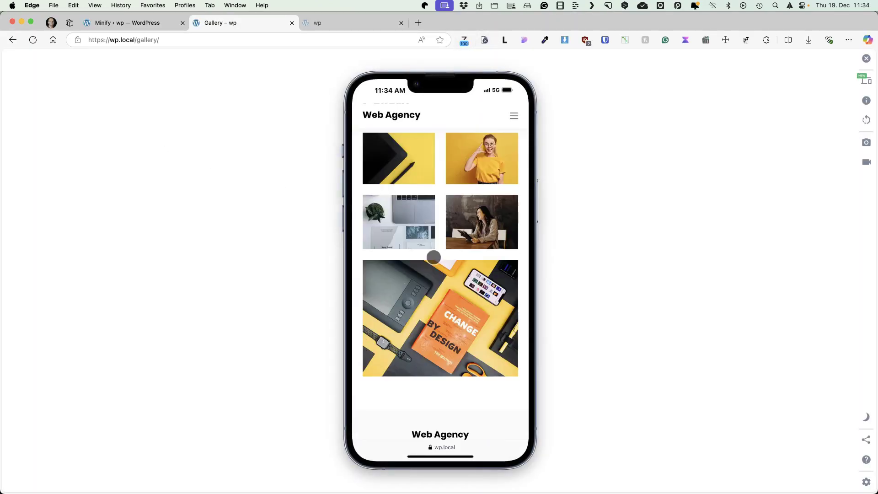
{"action": "scroll", "coordinate": [435, 253], "scroll_direction": "up", "scroll_amount": 10}
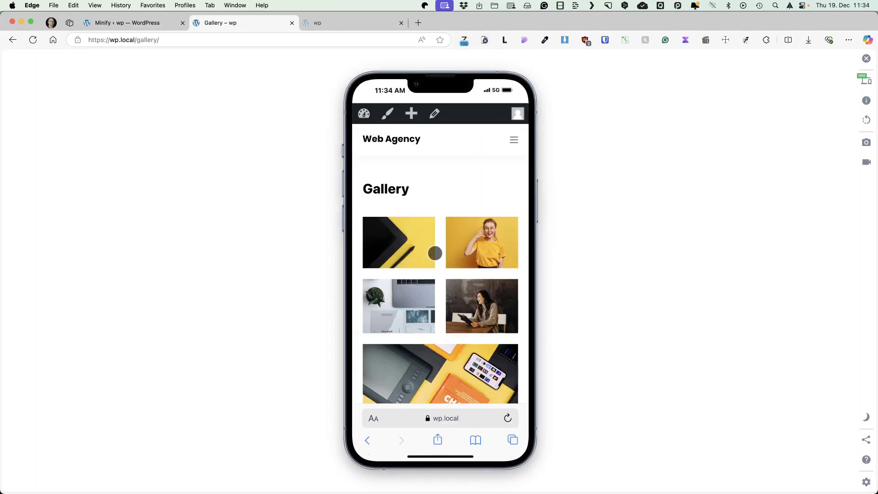
{"action": "left_click", "coordinate": [515, 140]}
{"action": "left_click", "coordinate": [441, 164]}
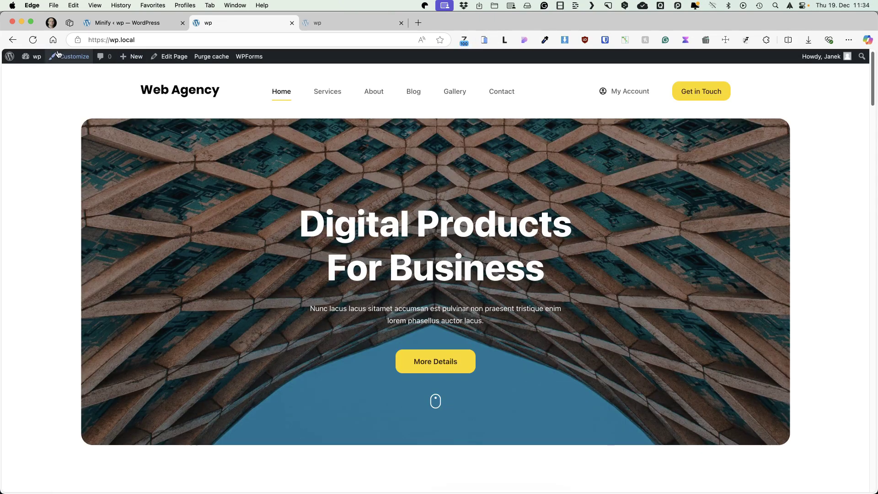
{"action": "mouse_move", "coordinate": [43, 55]}
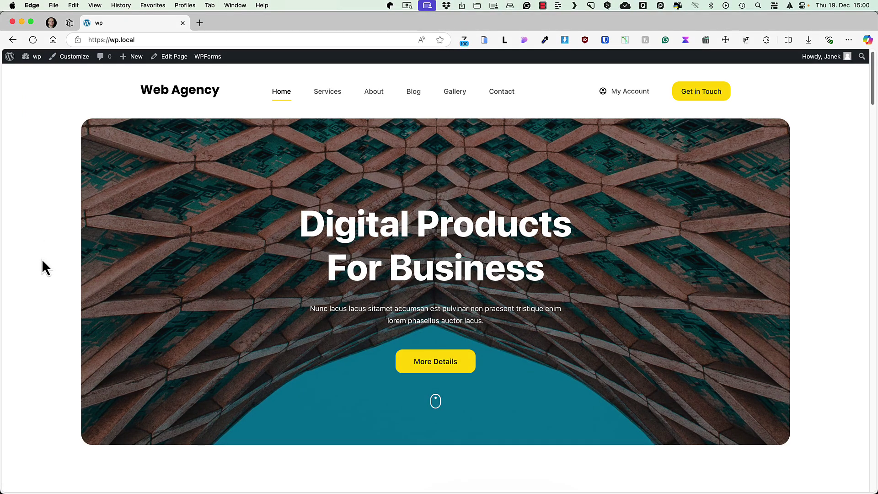
Step: Scroll the Web Agency home page through its Our Services and Our Case Studies sections
{"action": "scroll", "coordinate": [178, 213], "scroll_direction": "down", "scroll_amount": 1}
{"action": "scroll", "coordinate": [178, 213], "scroll_direction": "down", "scroll_amount": 10}
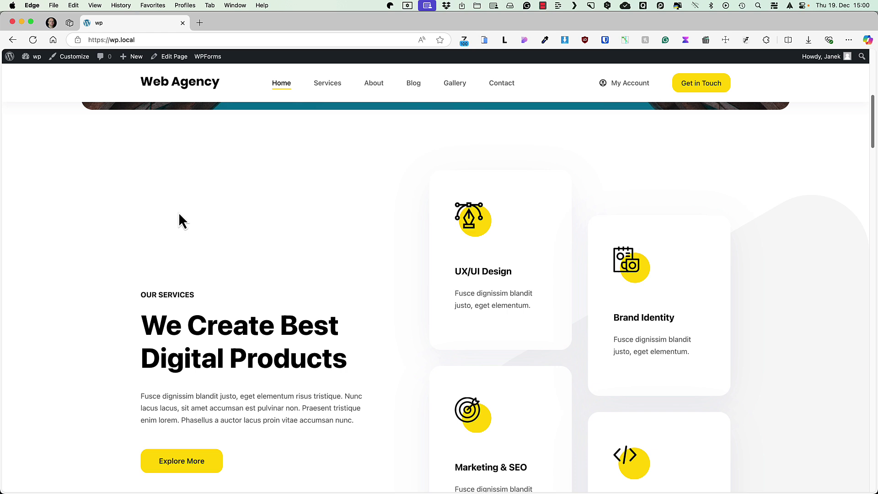
{"action": "scroll", "coordinate": [178, 222], "scroll_direction": "down", "scroll_amount": 3}
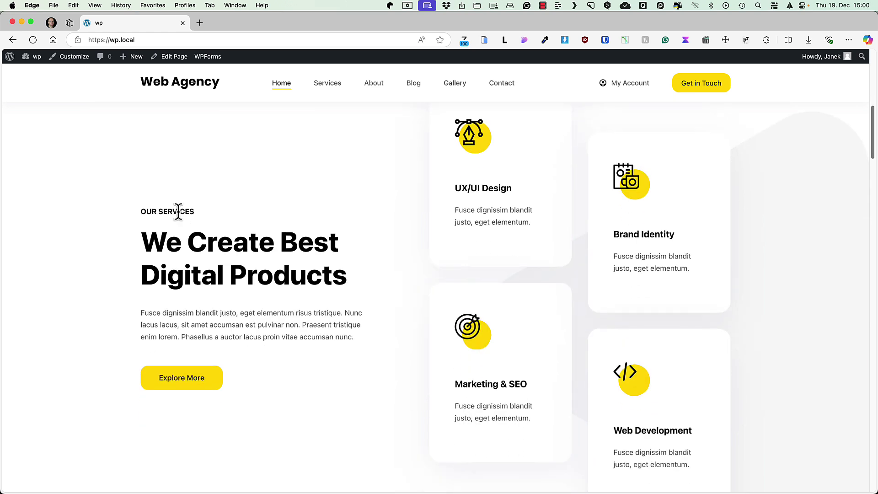
{"action": "scroll", "coordinate": [178, 213], "scroll_direction": "down", "scroll_amount": 6}
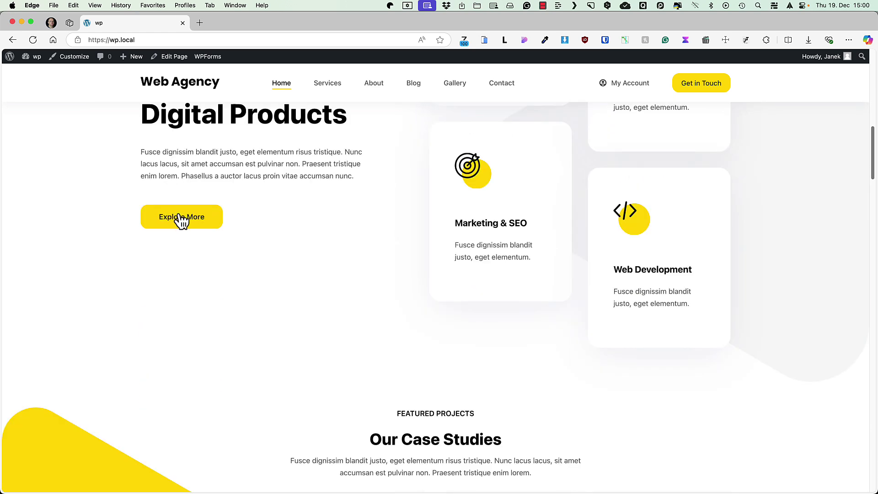
{"action": "scroll", "coordinate": [179, 214], "scroll_direction": "down", "scroll_amount": 8}
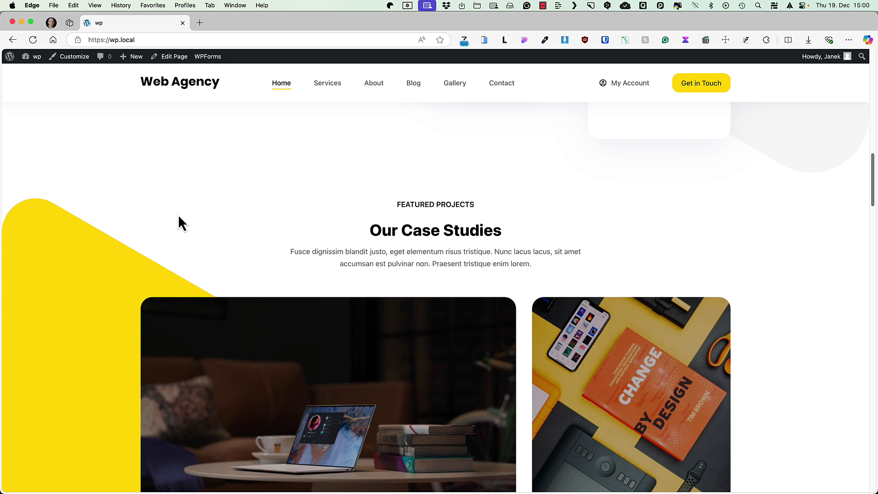
{"action": "scroll", "coordinate": [205, 226], "scroll_direction": "up", "scroll_amount": 20}
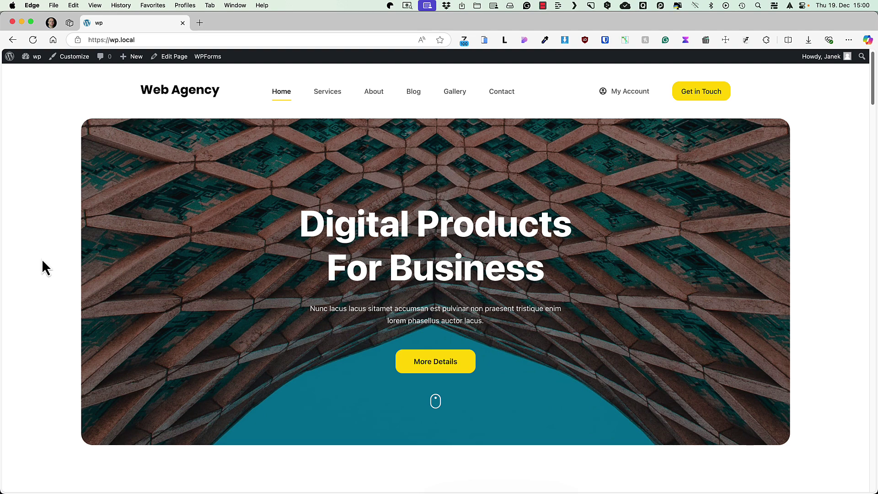
{"action": "scroll", "coordinate": [179, 213], "scroll_direction": "down", "scroll_amount": 2}
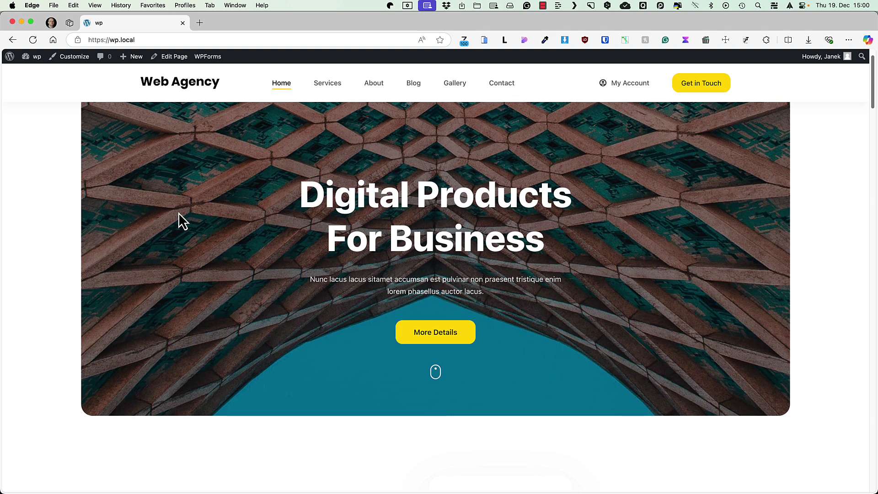
{"action": "scroll", "coordinate": [179, 213], "scroll_direction": "down", "scroll_amount": 7}
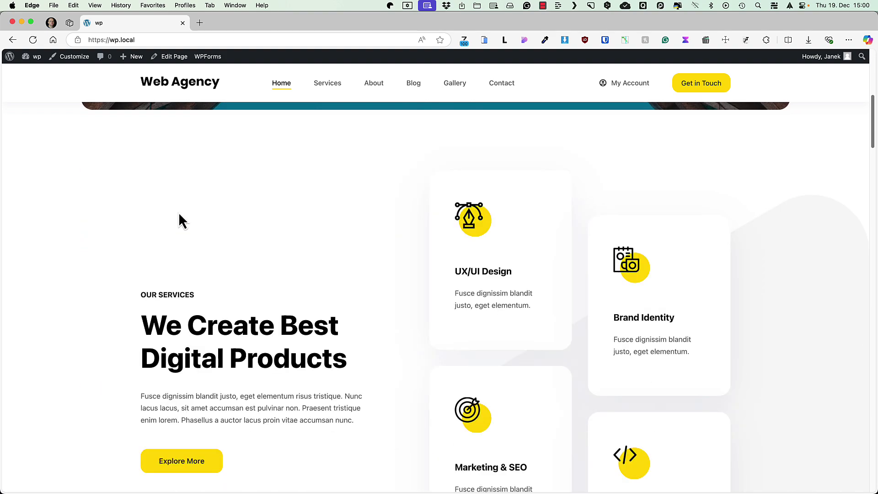
{"action": "scroll", "coordinate": [178, 212], "scroll_direction": "down", "scroll_amount": 3}
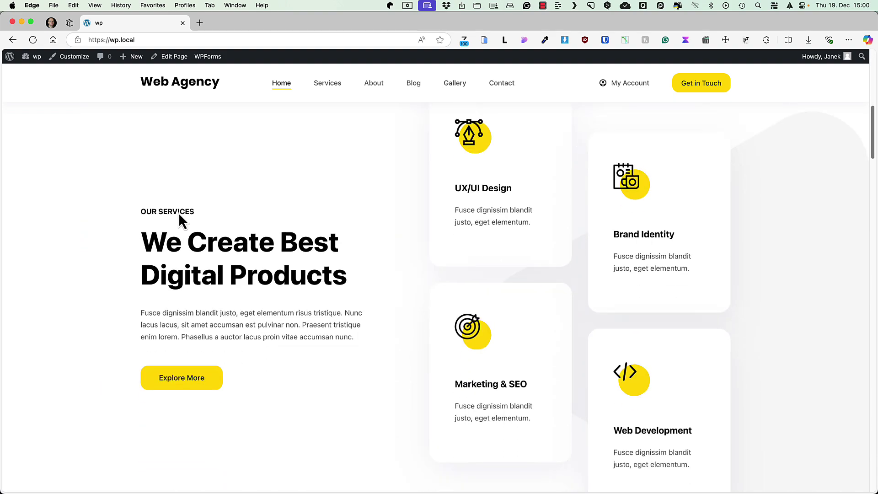
{"action": "scroll", "coordinate": [178, 215], "scroll_direction": "down", "scroll_amount": 2}
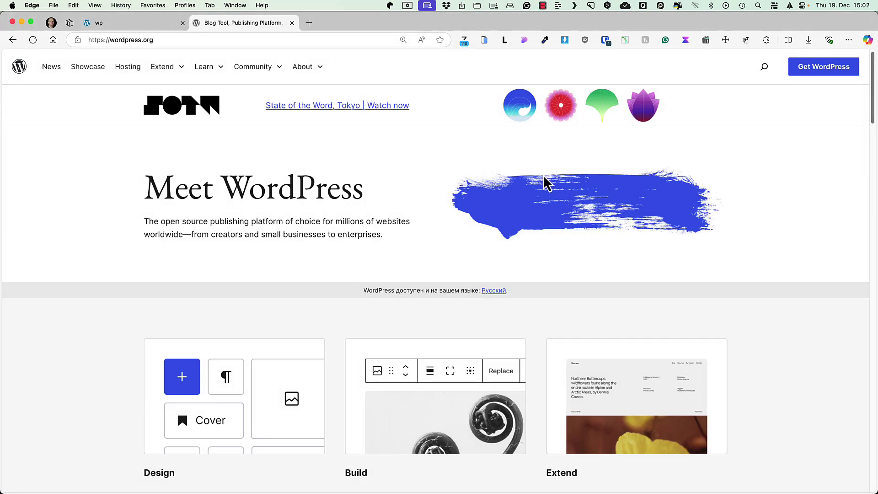
Step: Visit WordPress.org's Get WordPress download page and installation guide, then go back to the download page
{"action": "scroll", "coordinate": [515, 207], "scroll_direction": "down", "scroll_amount": 3}
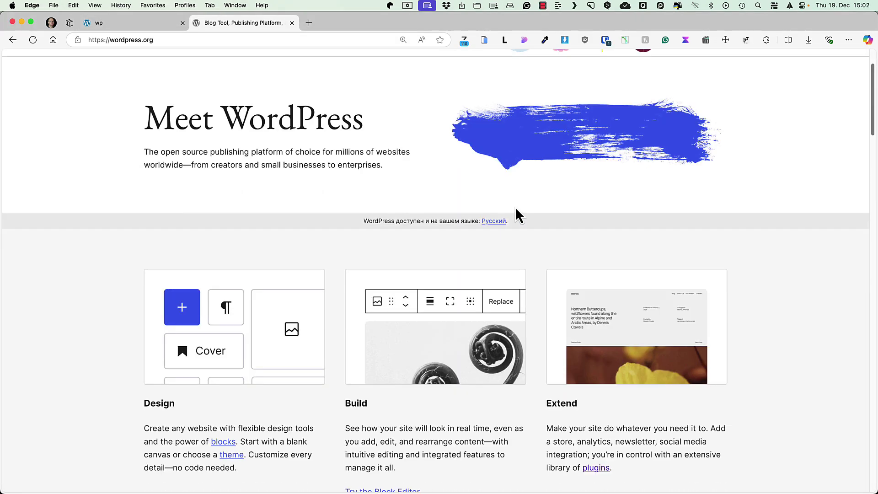
{"action": "scroll", "coordinate": [515, 207], "scroll_direction": "down", "scroll_amount": 2}
{"action": "scroll", "coordinate": [515, 206], "scroll_direction": "up", "scroll_amount": 5}
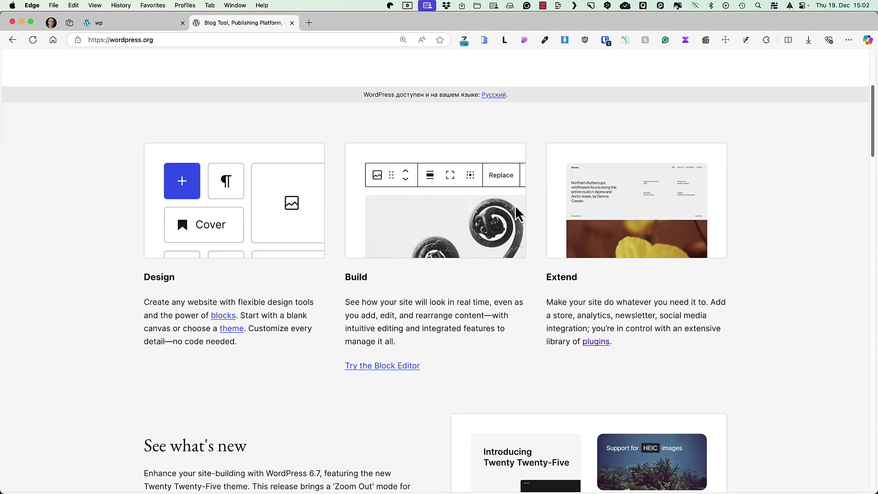
{"action": "left_click", "coordinate": [828, 68]}
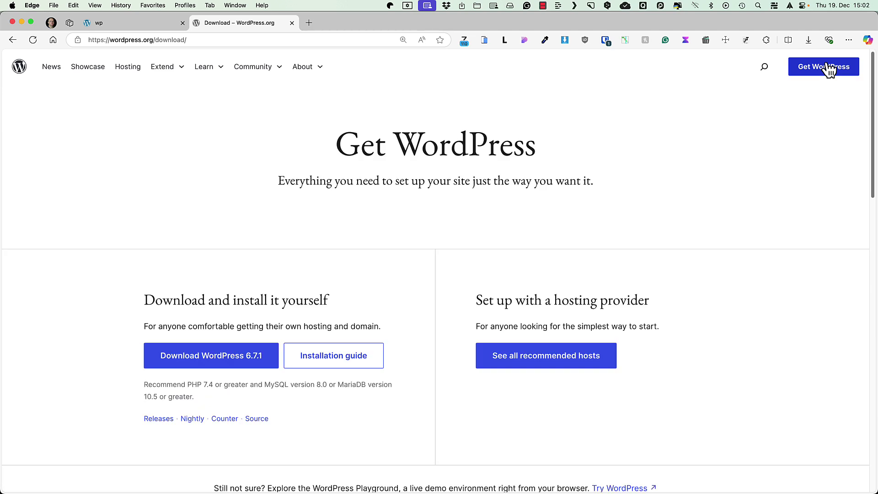
{"action": "left_click", "coordinate": [326, 355]}
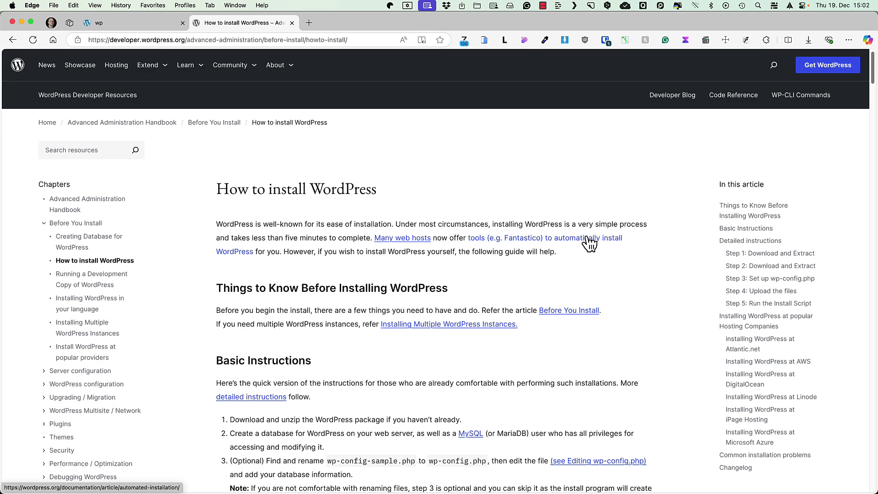
{"action": "key", "text": "super+bracketleft"}
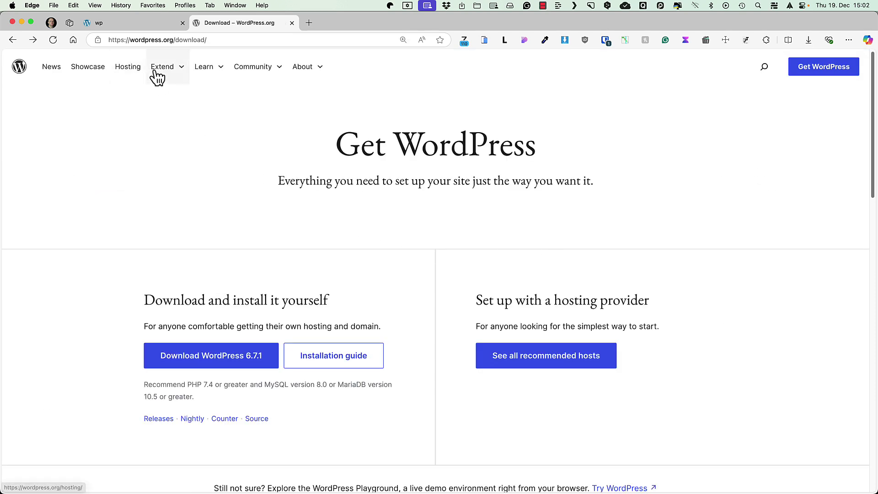
Step: Browse the WordPress.org Plugins directory via Extend > Plugins
{"action": "left_click", "coordinate": [158, 73]}
{"action": "left_click", "coordinate": [162, 117]}
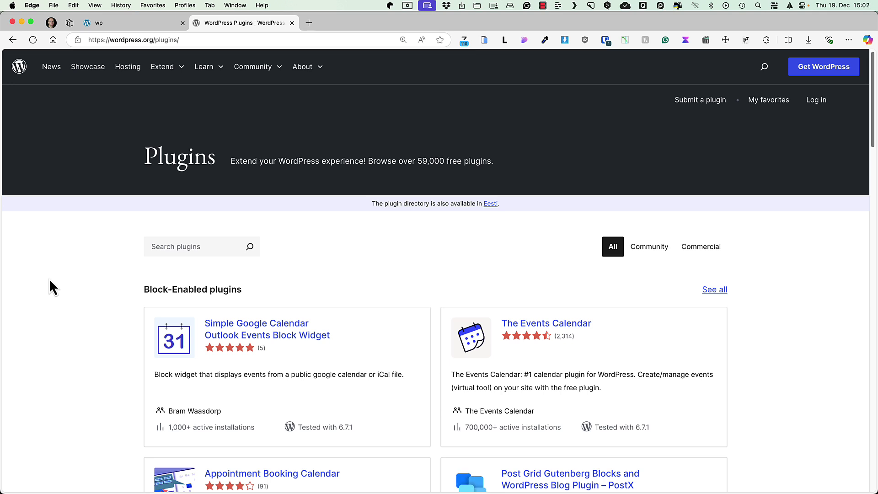
{"action": "scroll", "coordinate": [50, 279], "scroll_direction": "down", "scroll_amount": 2}
{"action": "scroll", "coordinate": [51, 280], "scroll_direction": "down", "scroll_amount": 5}
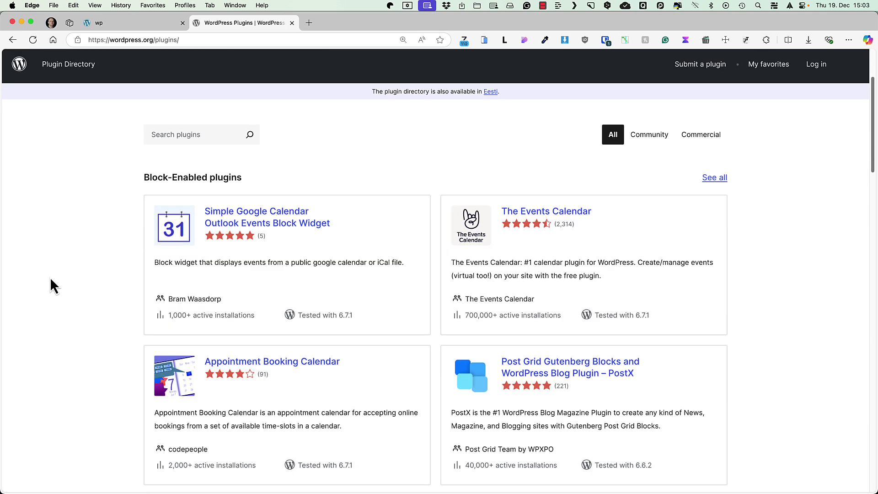
{"action": "scroll", "coordinate": [50, 278], "scroll_direction": "up", "scroll_amount": 6}
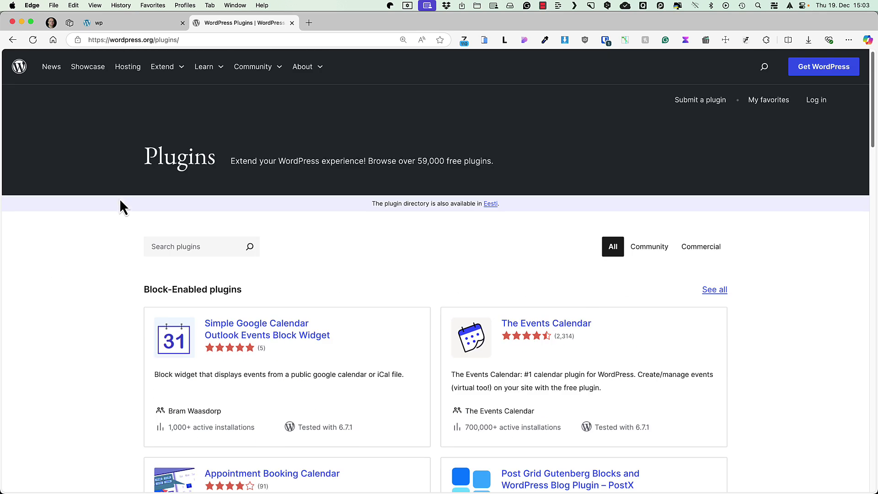